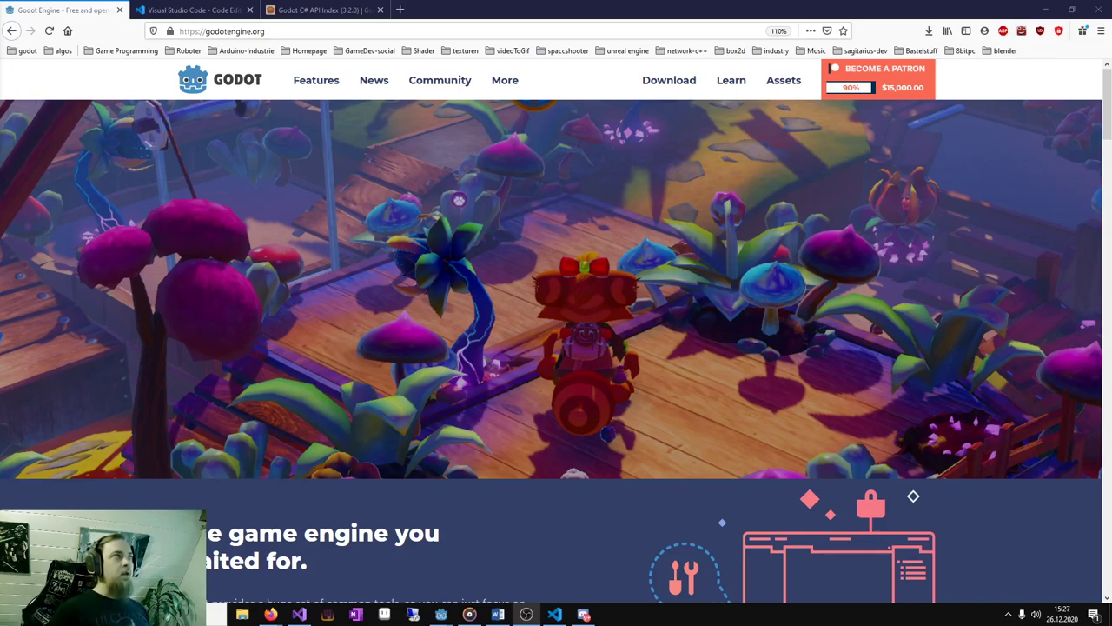
Open the Godot 3.2.3 download page, then switch to the Visual Studio Code website tab.
click(661, 92)
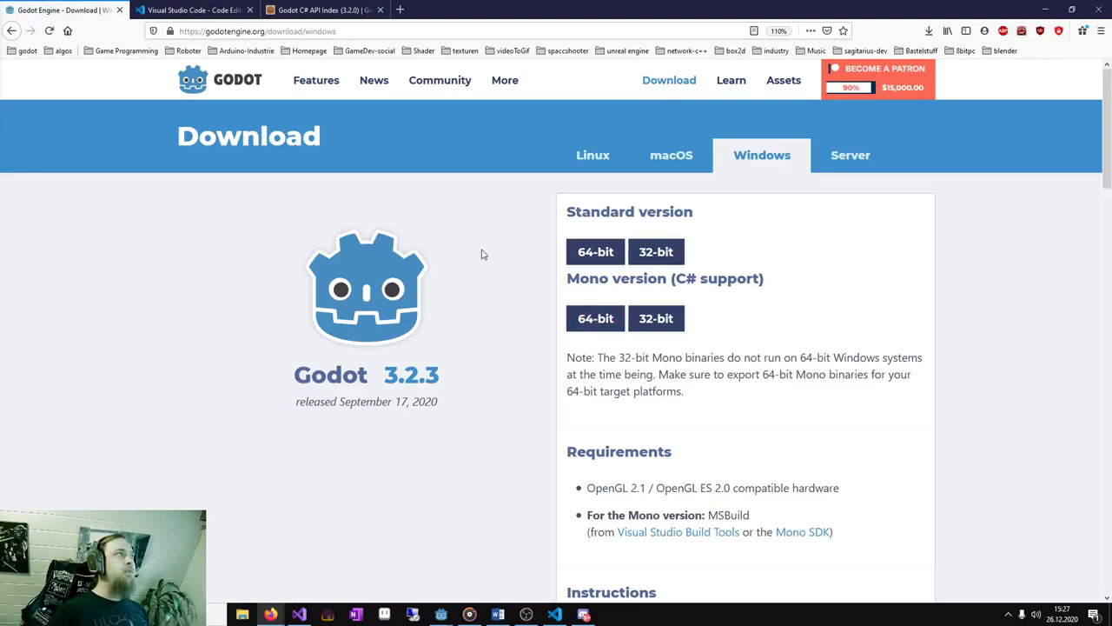
click(193, 10)
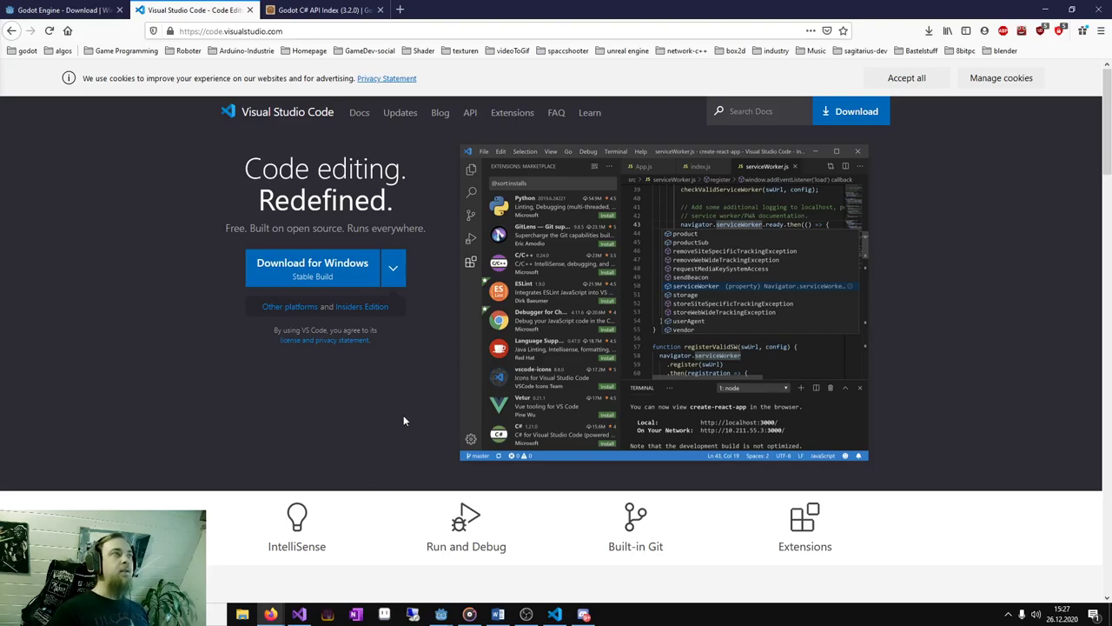
Create a Godot project named 'Tutorial' in its own new folder and open it for editing.
mouse_move(442, 614)
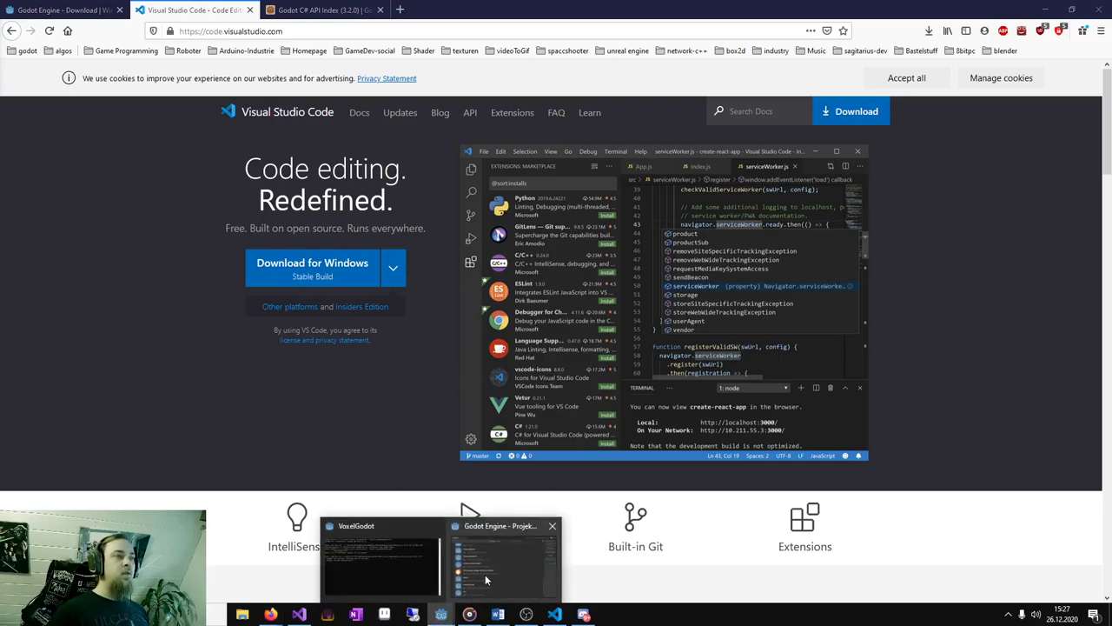
click(485, 577)
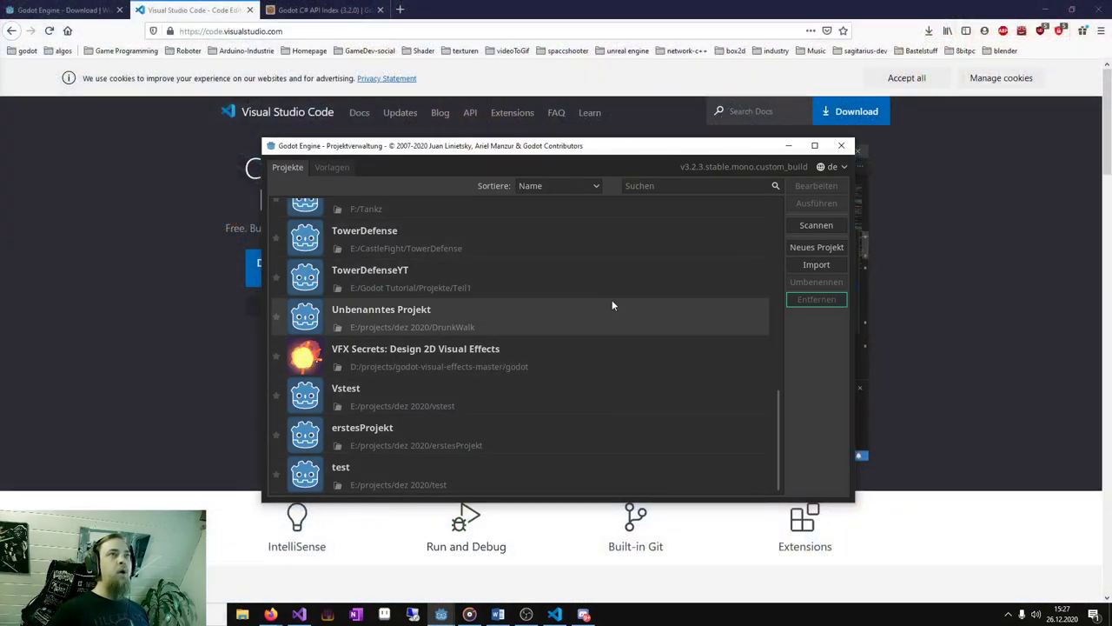
click(816, 248)
text(T)
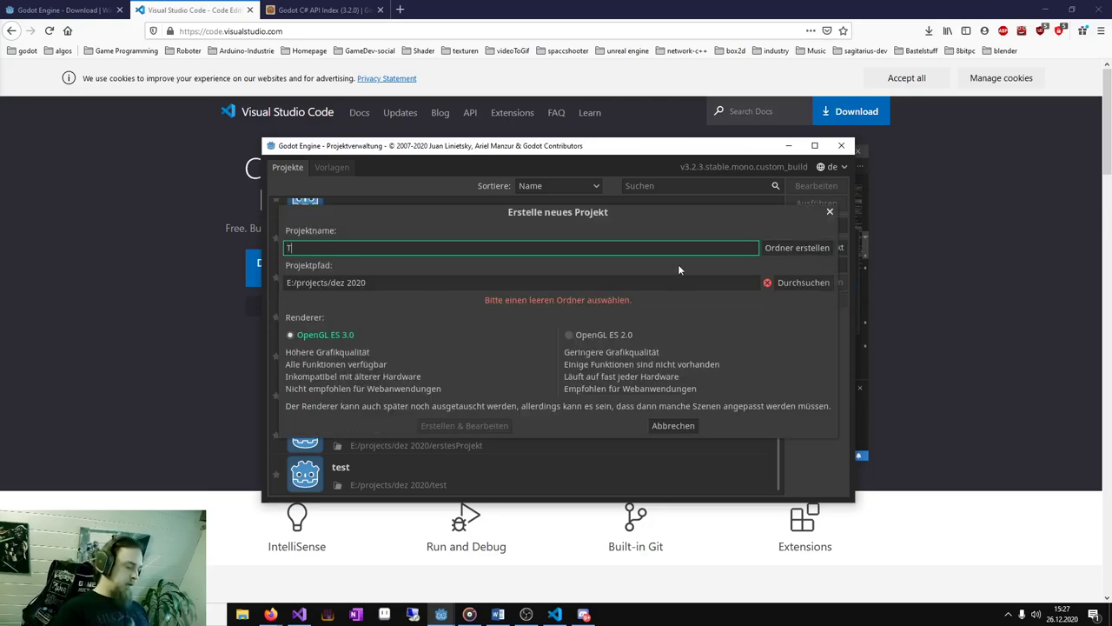
text(utorial)
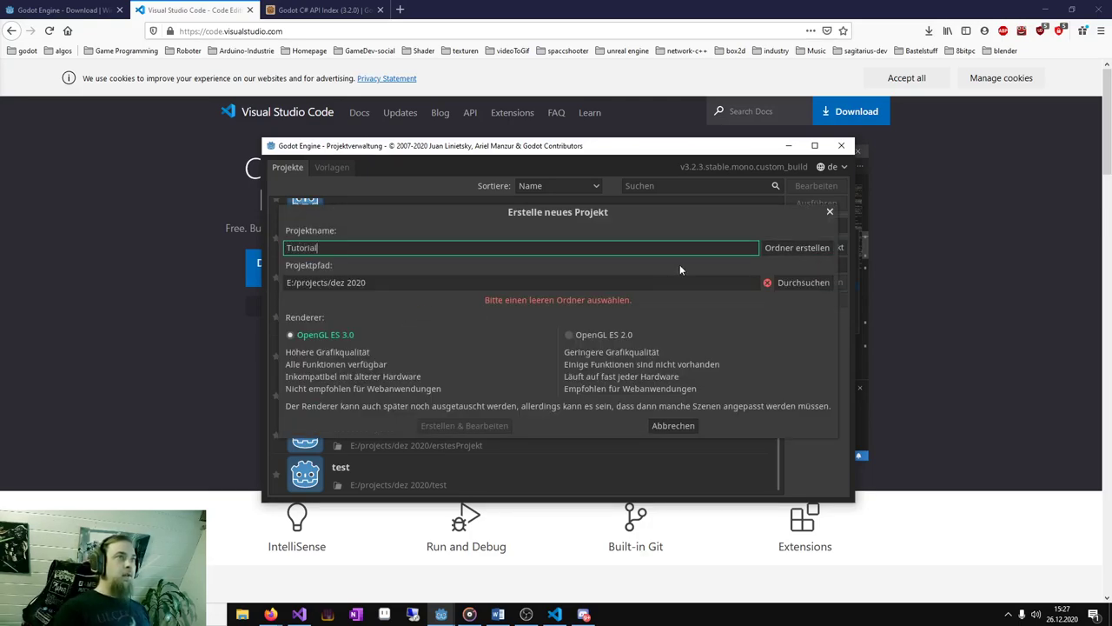
click(790, 250)
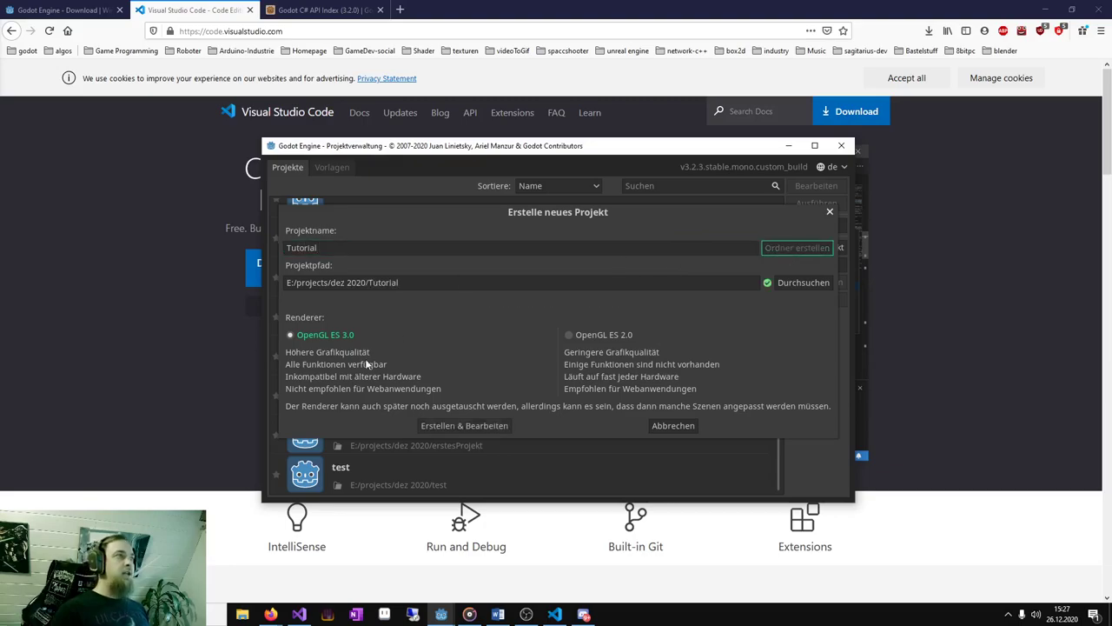
click(464, 426)
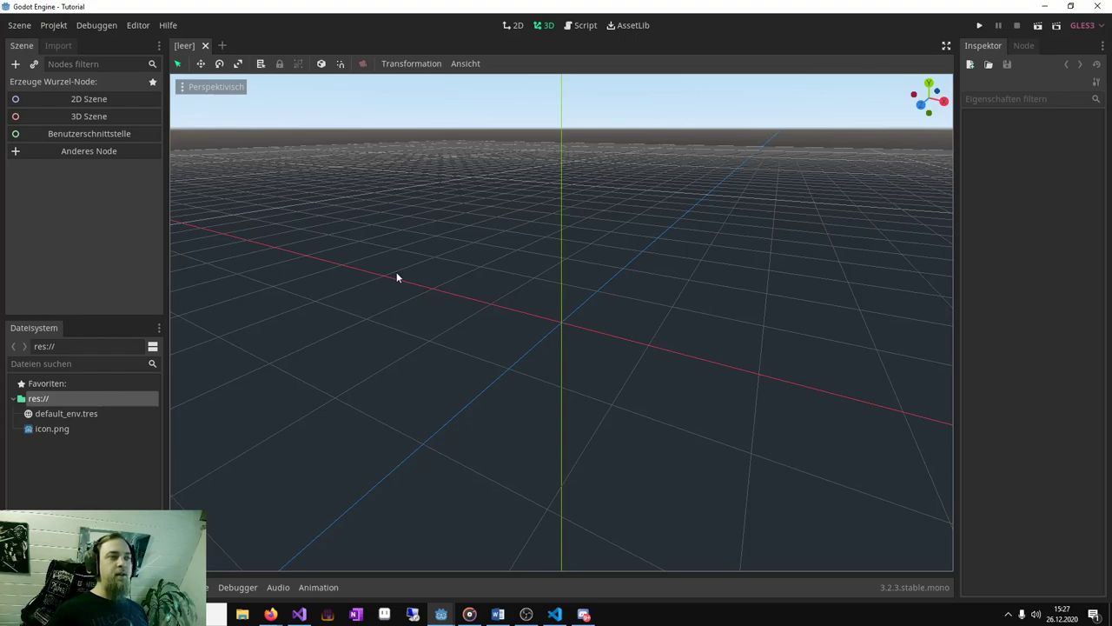
click(136, 26)
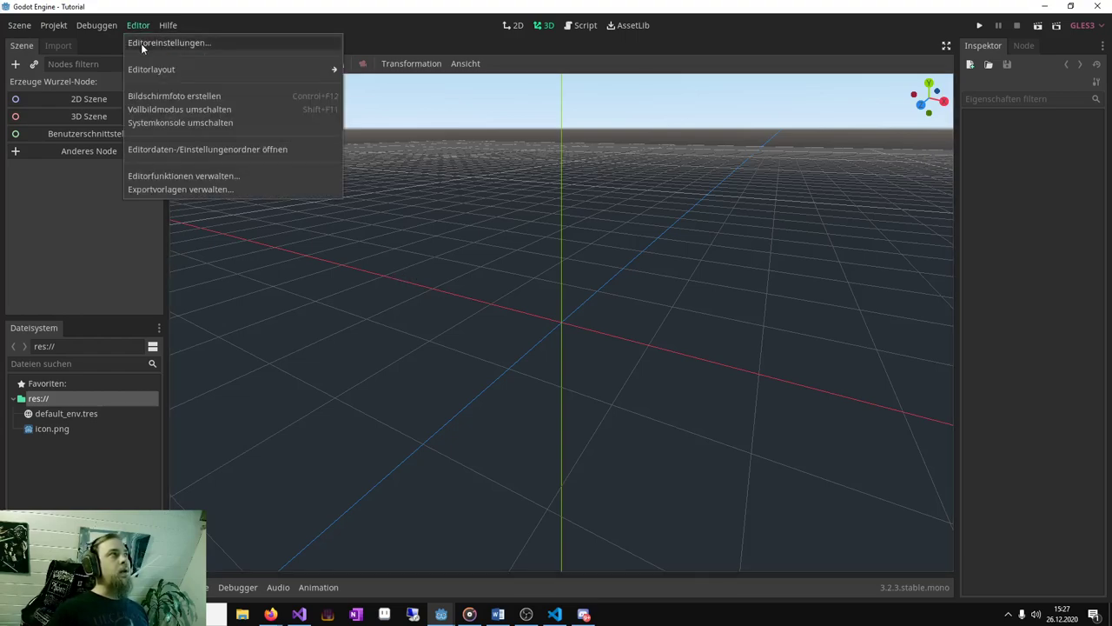
click(140, 43)
scroll(358, 295, down, 5)
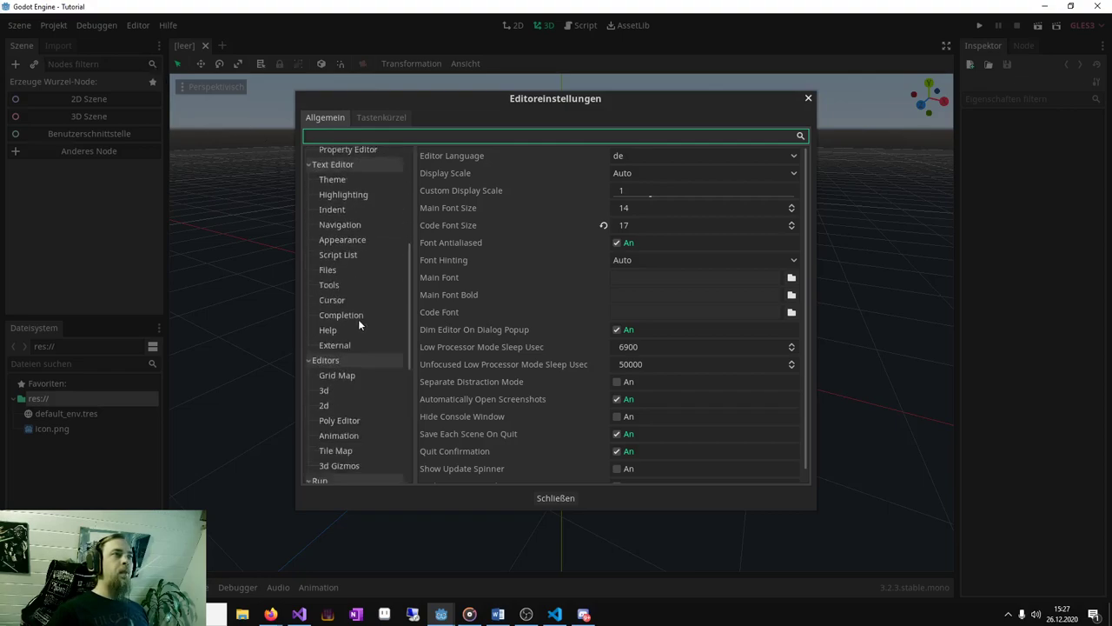
scroll(358, 319, down, 5)
scroll(356, 323, down, 3)
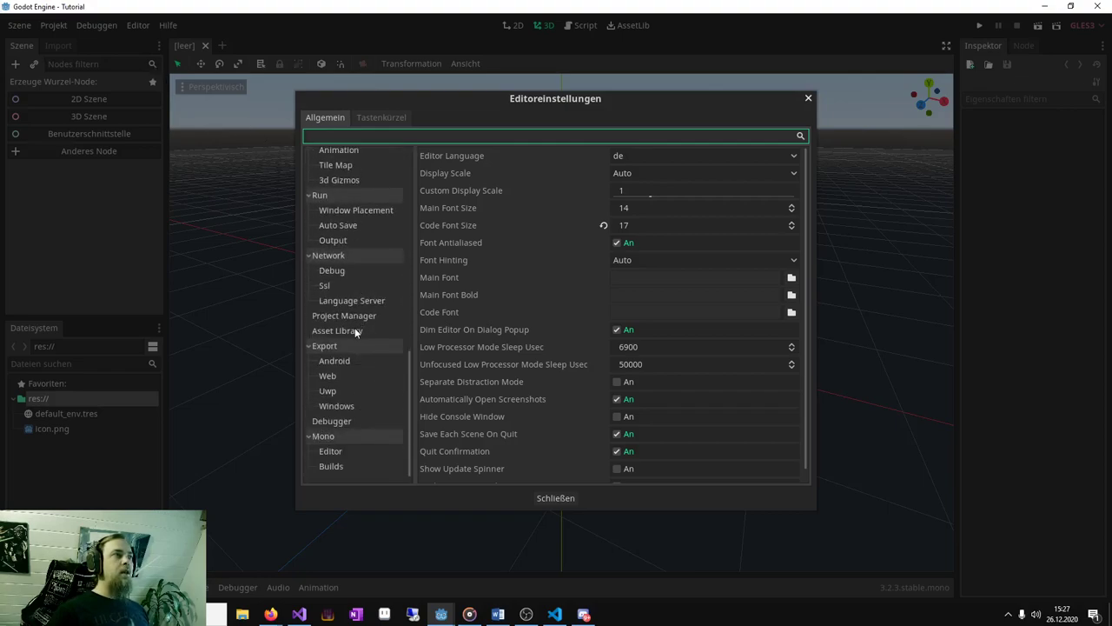
click(329, 451)
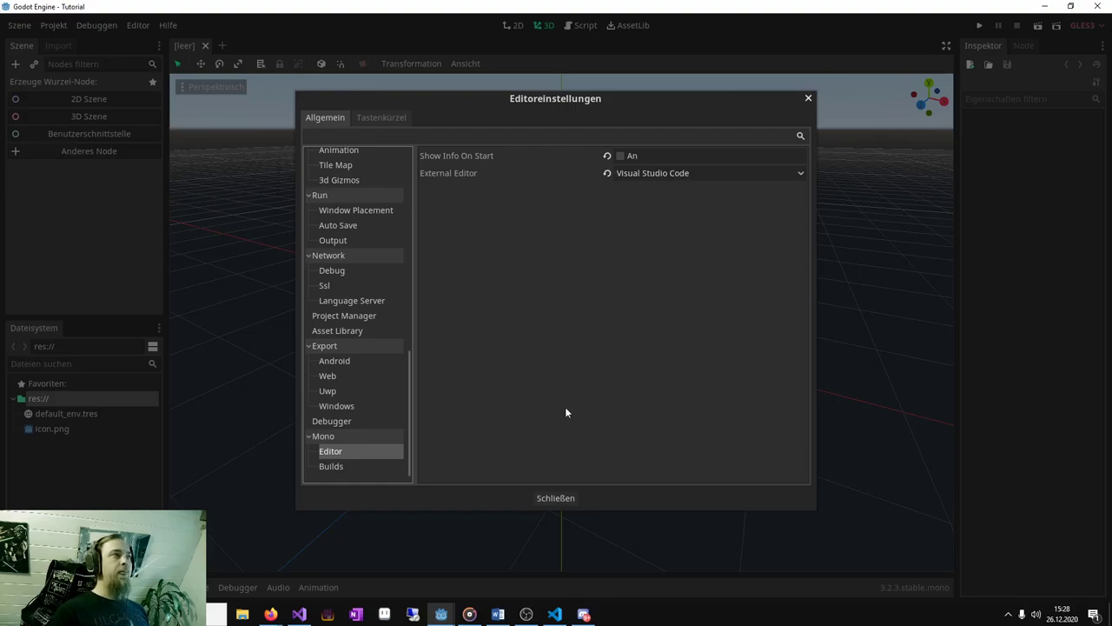
click(556, 500)
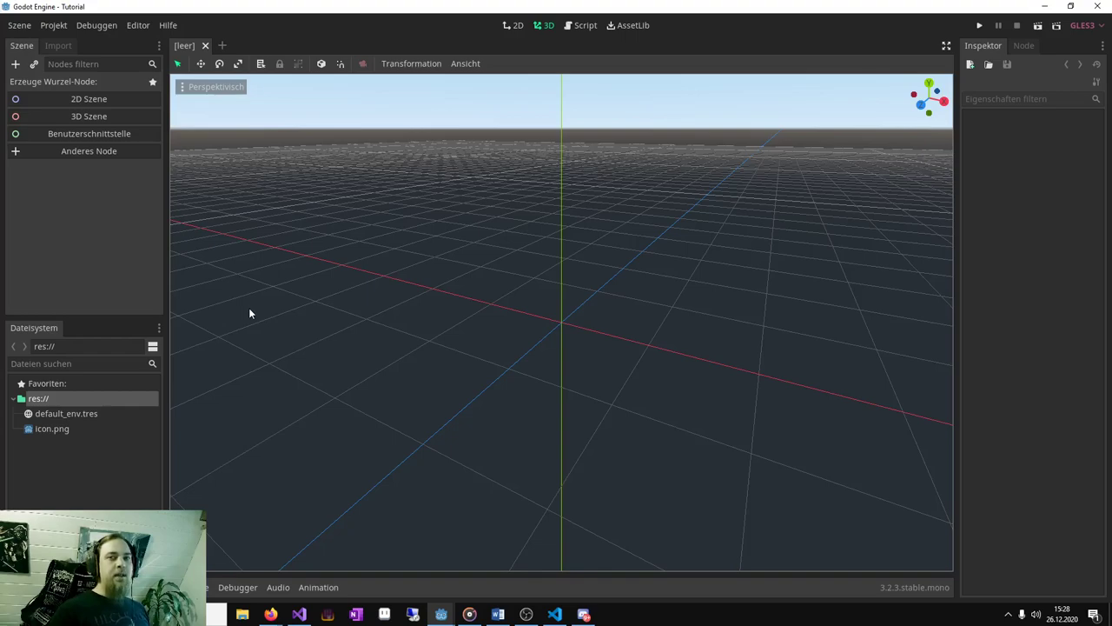
click(222, 46)
click(255, 45)
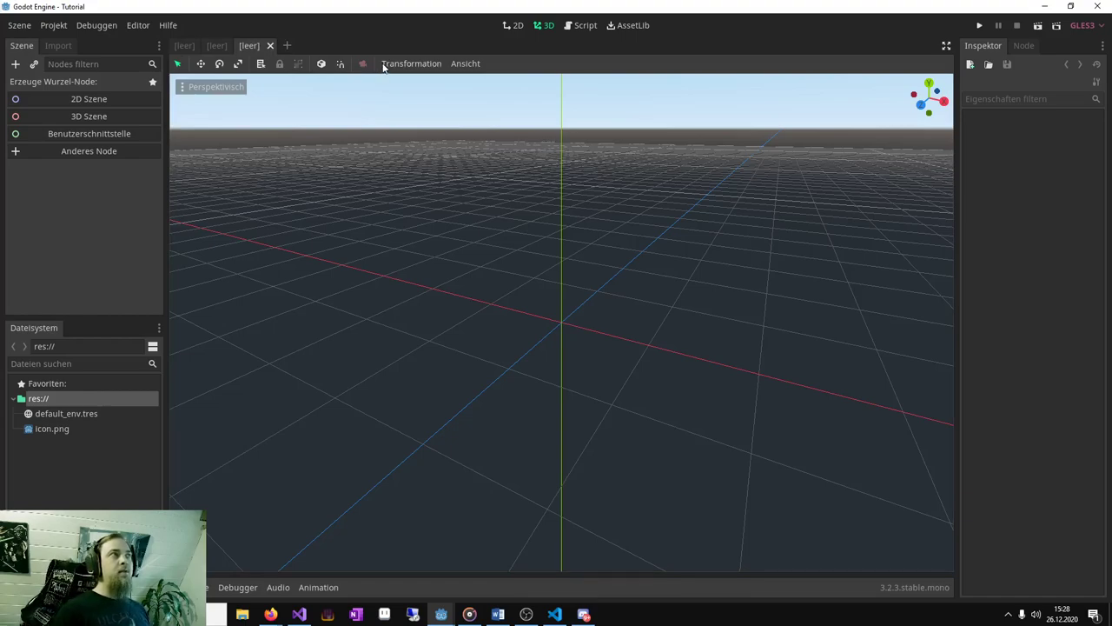
click(270, 45)
click(237, 45)
click(144, 26)
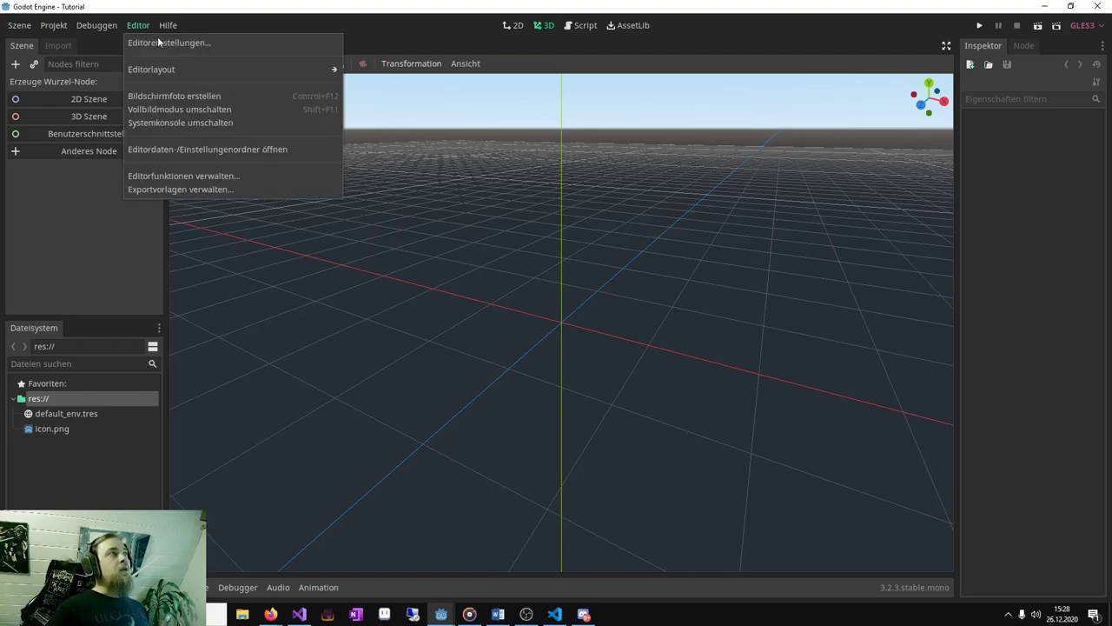
click(164, 44)
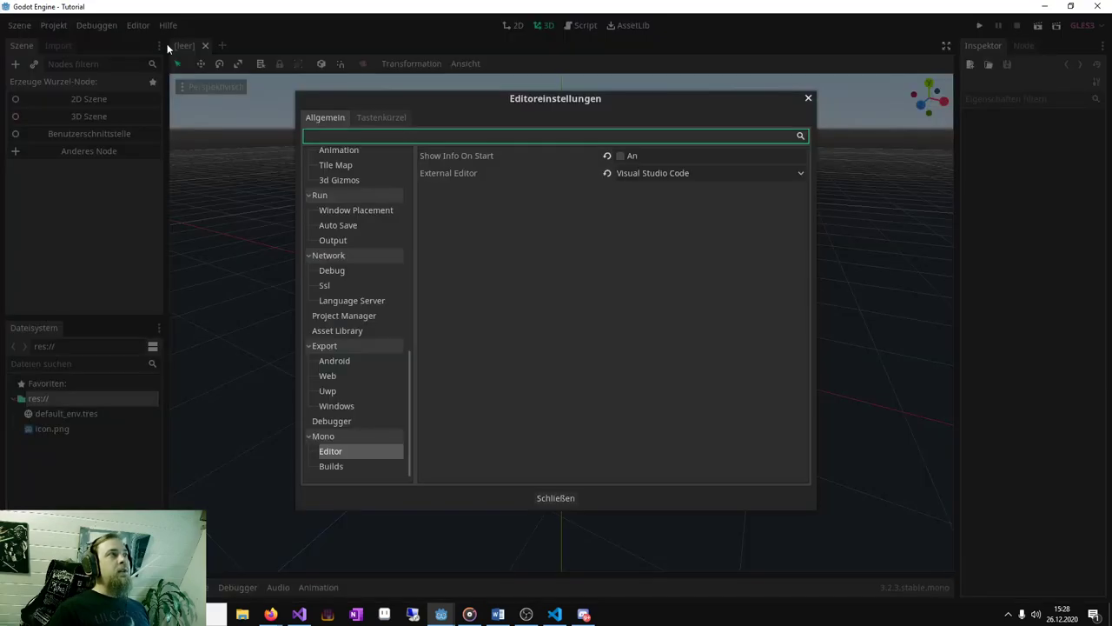
scroll(370, 288, up, 5)
scroll(368, 289, up, 3)
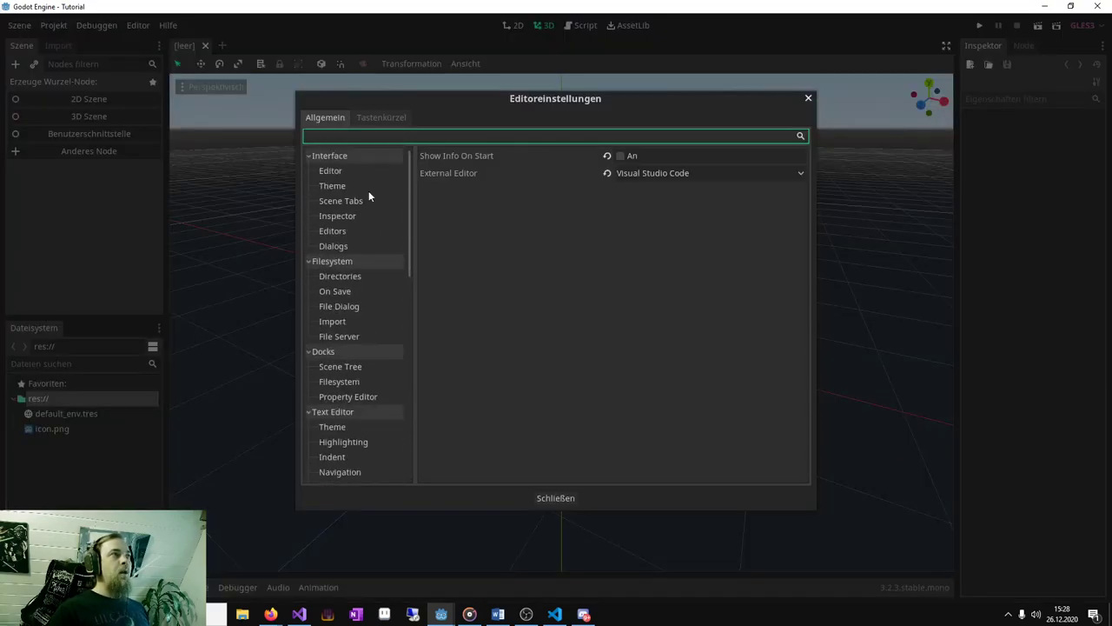
scroll(361, 291, down, 4)
scroll(361, 289, down, 1)
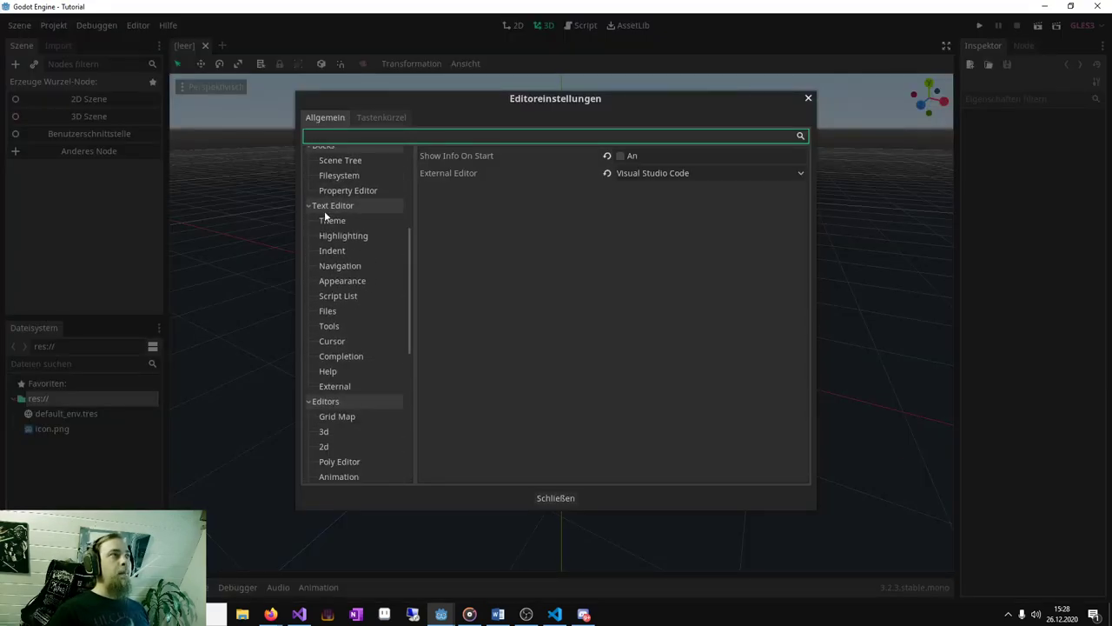
click(343, 310)
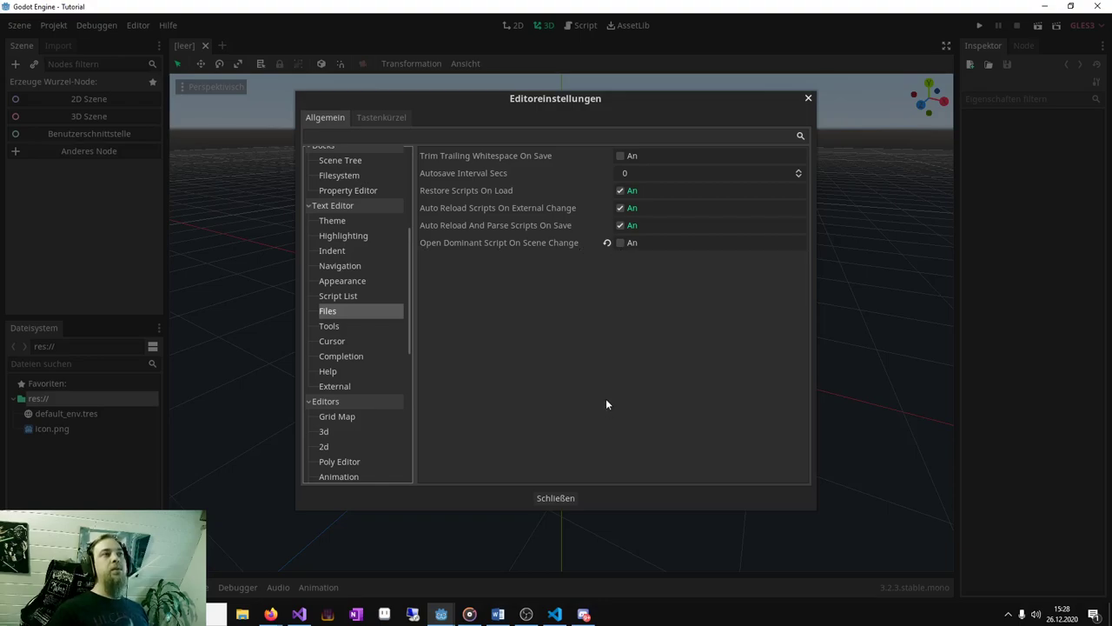
click(561, 500)
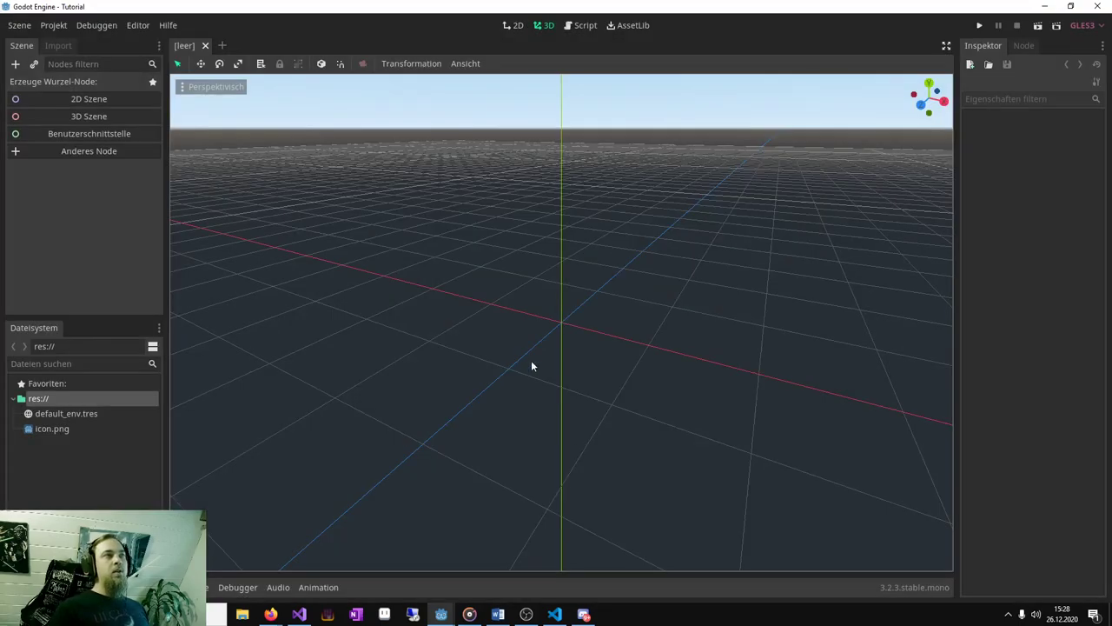
Create a 2D scene with a Node2D root and save it as Node2D.tscn.
click(102, 101)
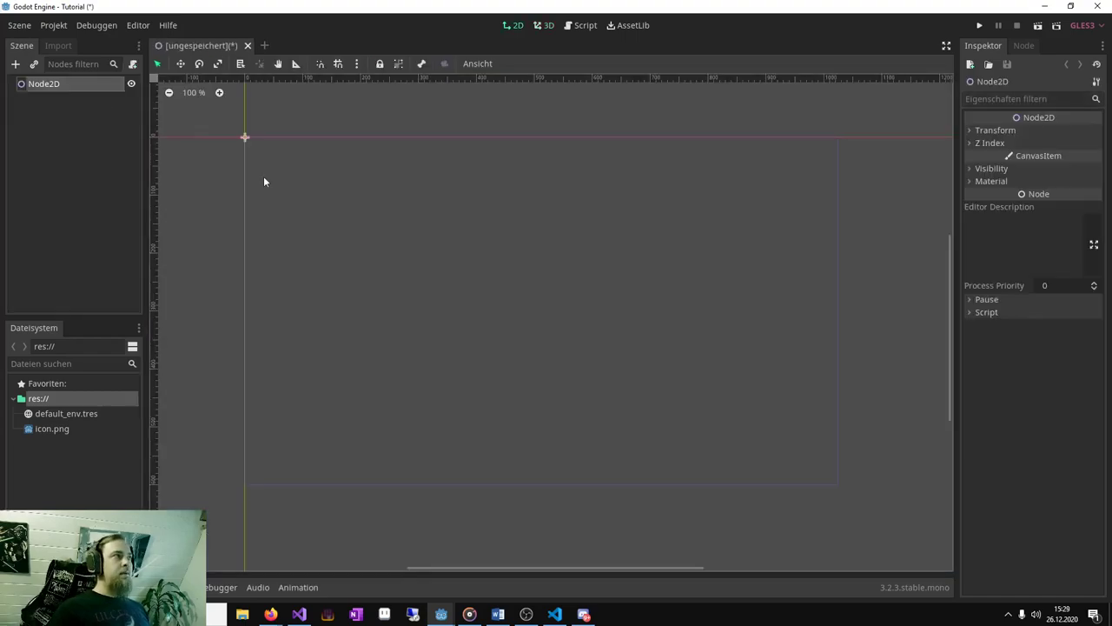
key(ctrl+s)
key(Return)
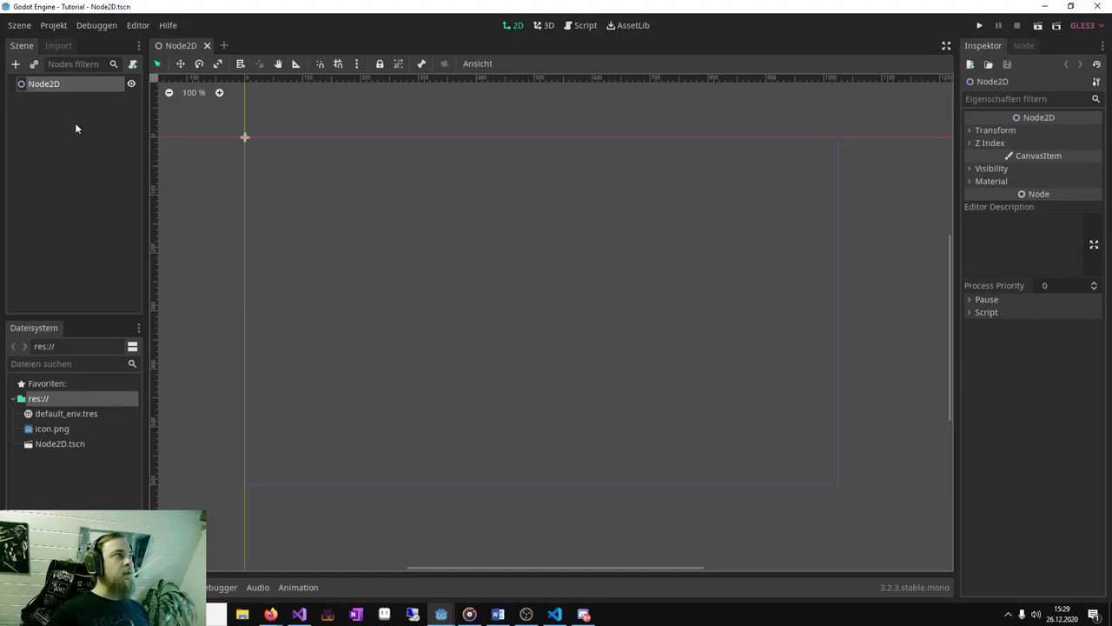
Attach a new C# script, Node2D.cs, to the Node2D node.
right_click(63, 86)
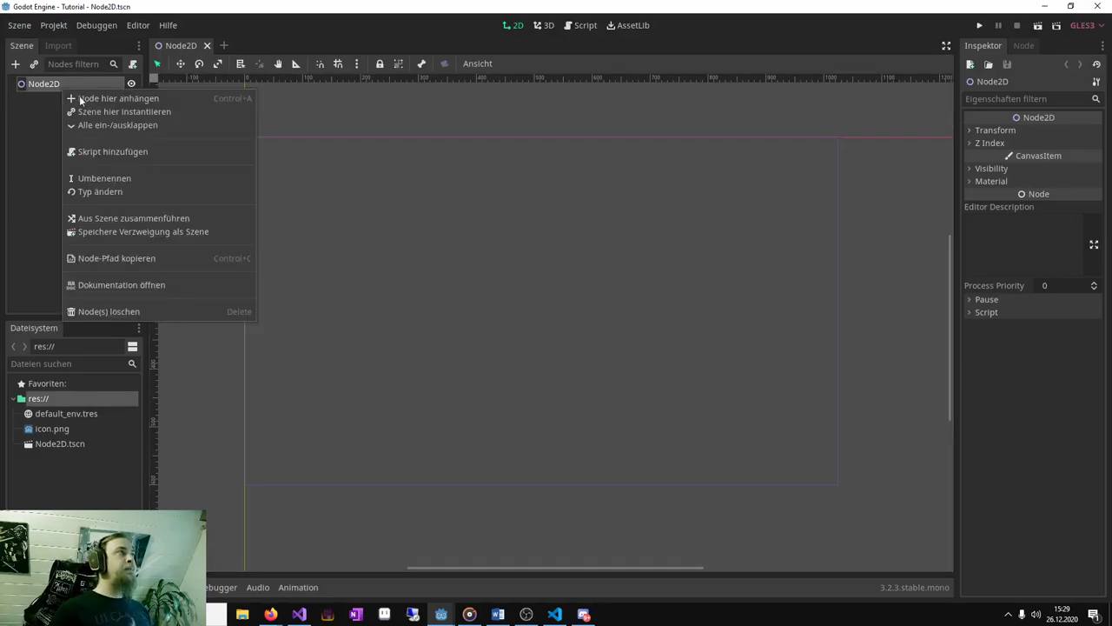
click(115, 152)
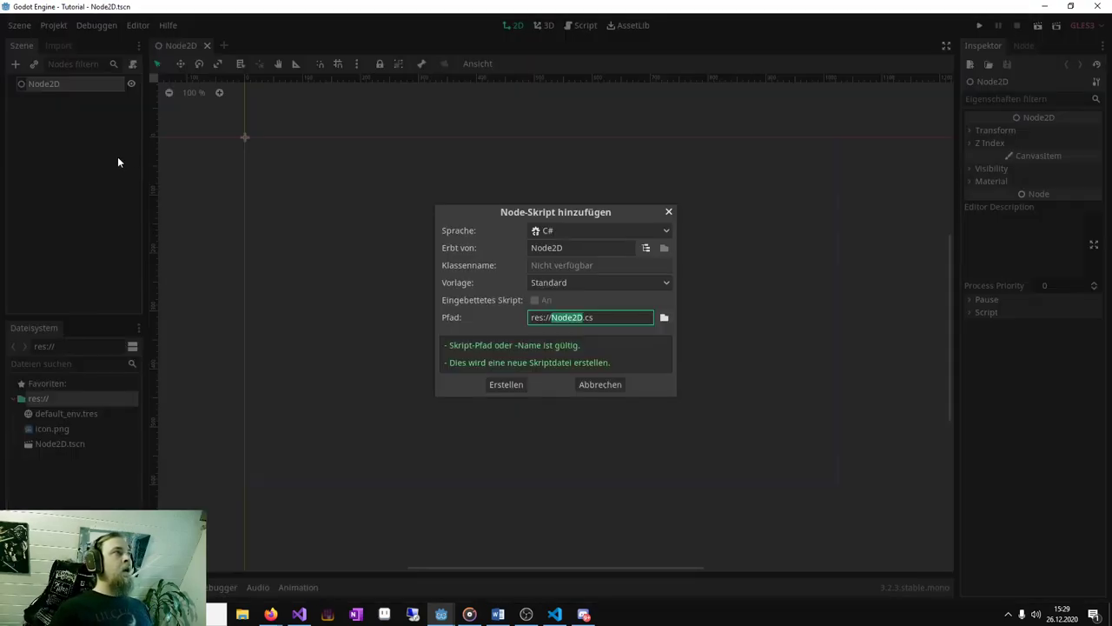
click(539, 231)
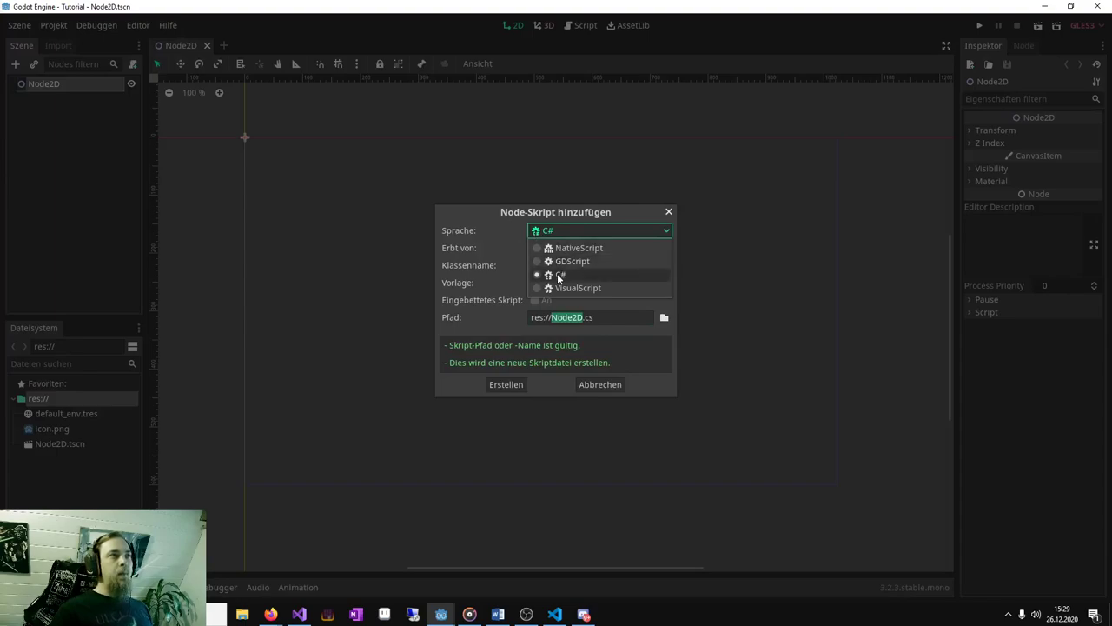
click(557, 273)
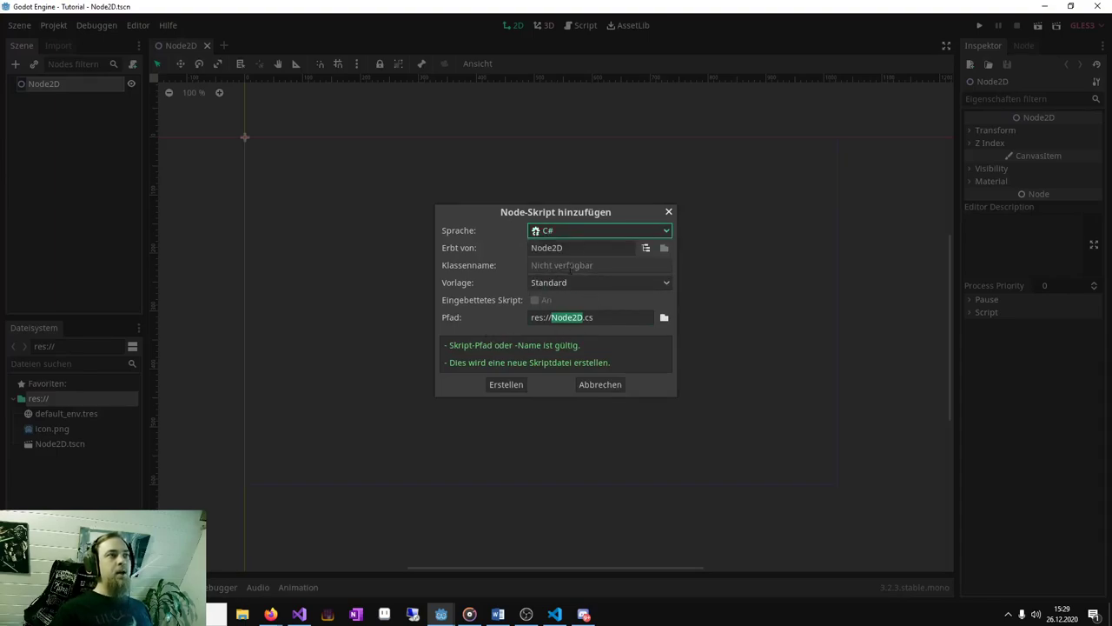
click(513, 388)
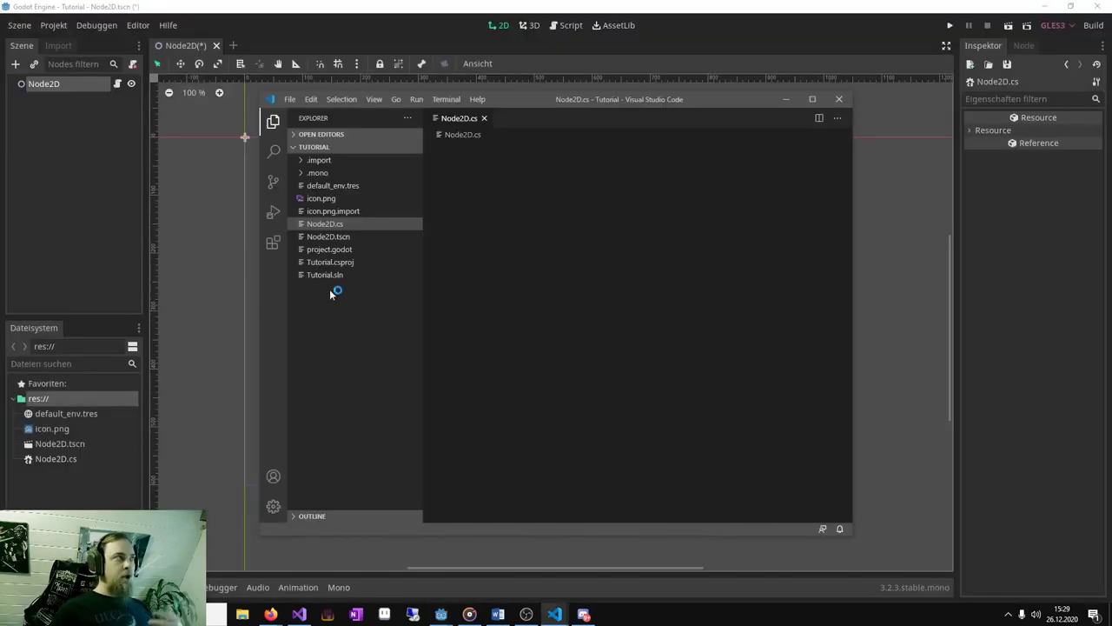
Return to Godot and switch back to the Node2D scene tab.
click(785, 99)
click(233, 46)
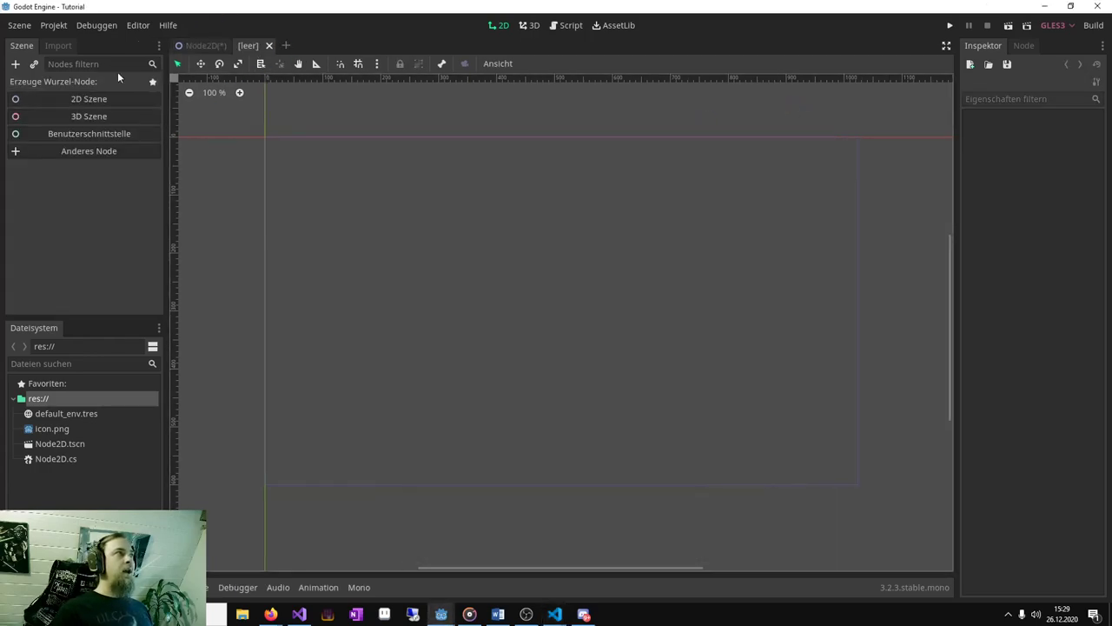
click(198, 45)
click(243, 45)
click(217, 46)
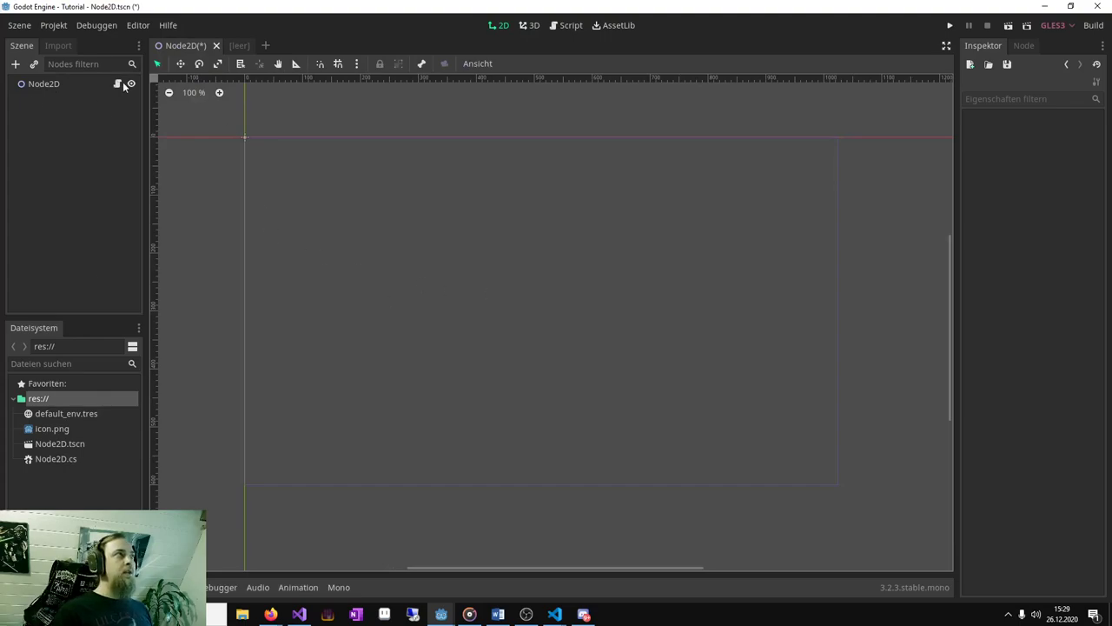
Open Node2D.cs in Visual Studio Code and show the installed extensions.
click(118, 83)
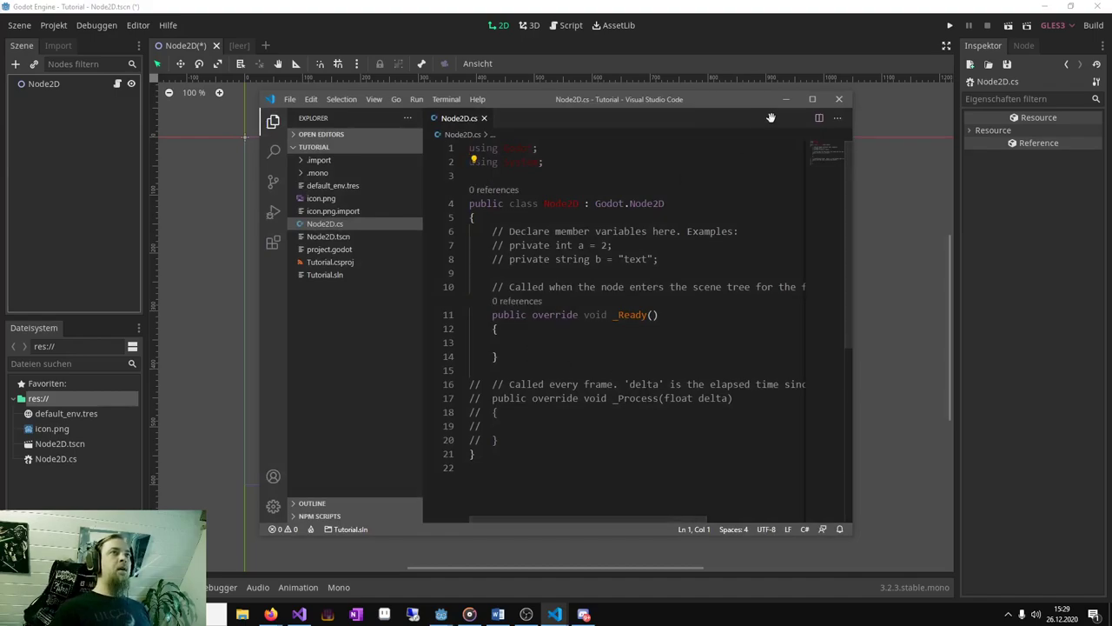
click(658, 287)
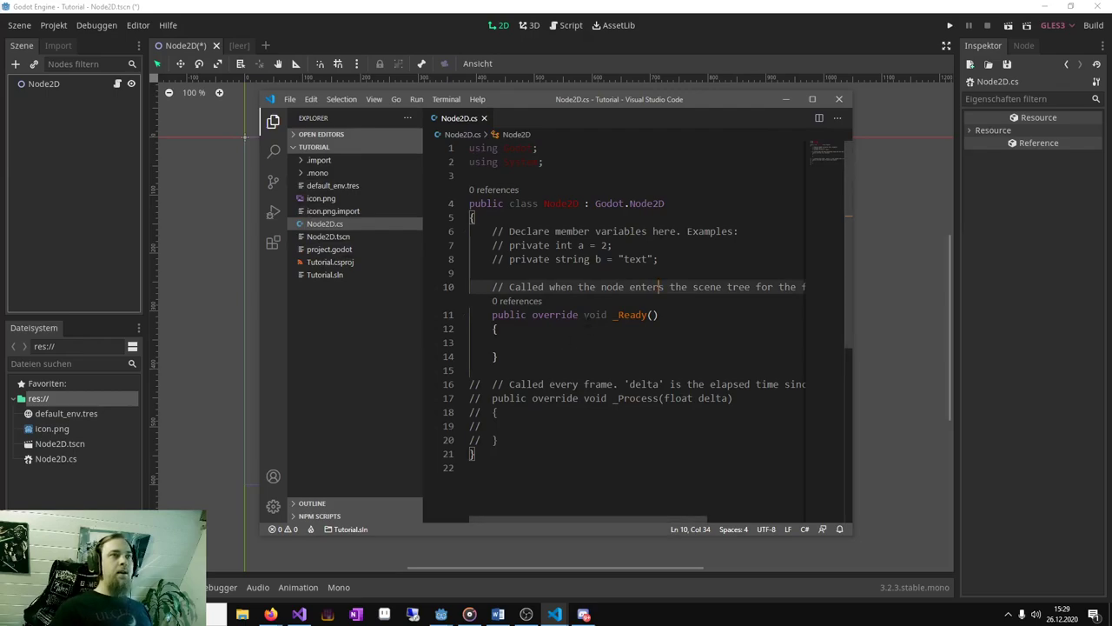
click(273, 242)
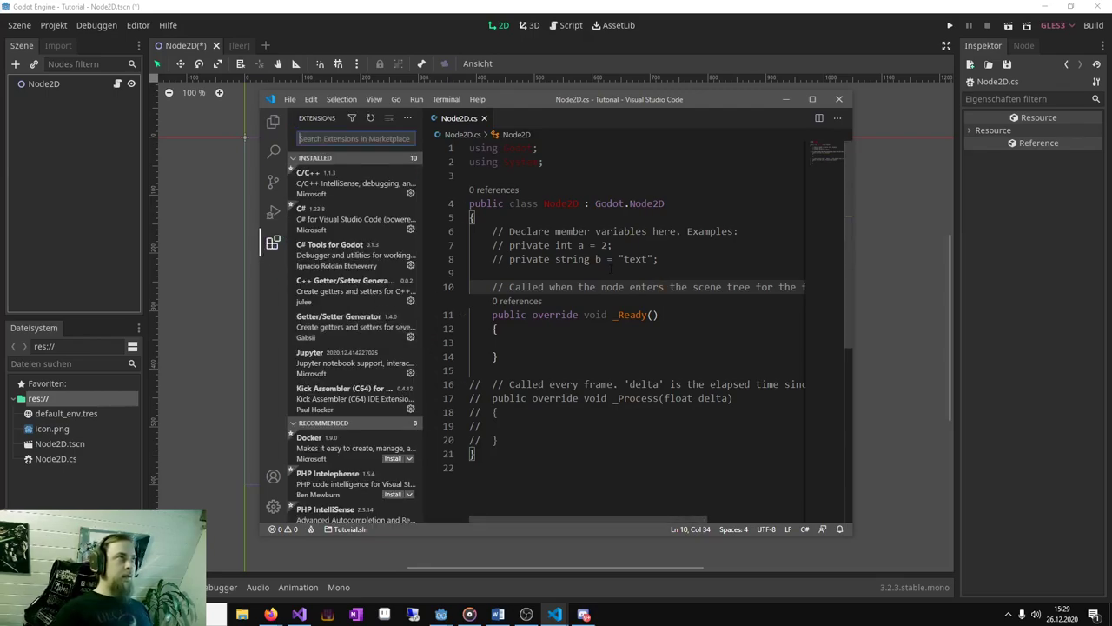
Search extensions for 'C# tools for Godot', view its details, then close them to return to Node2D.cs.
text(C# tool)
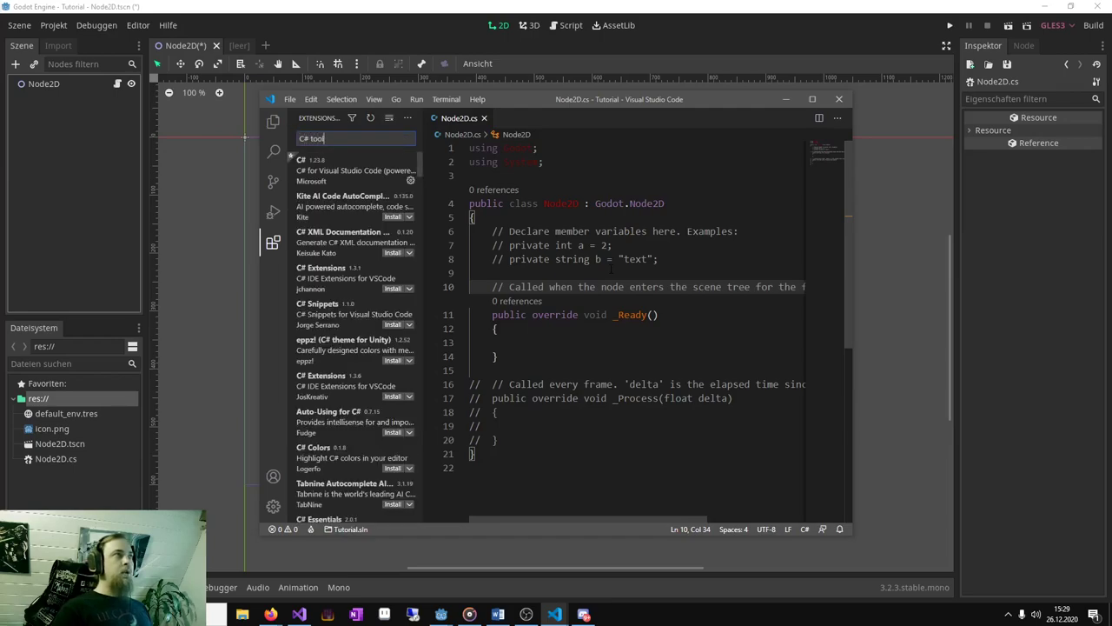
text(s for Godot)
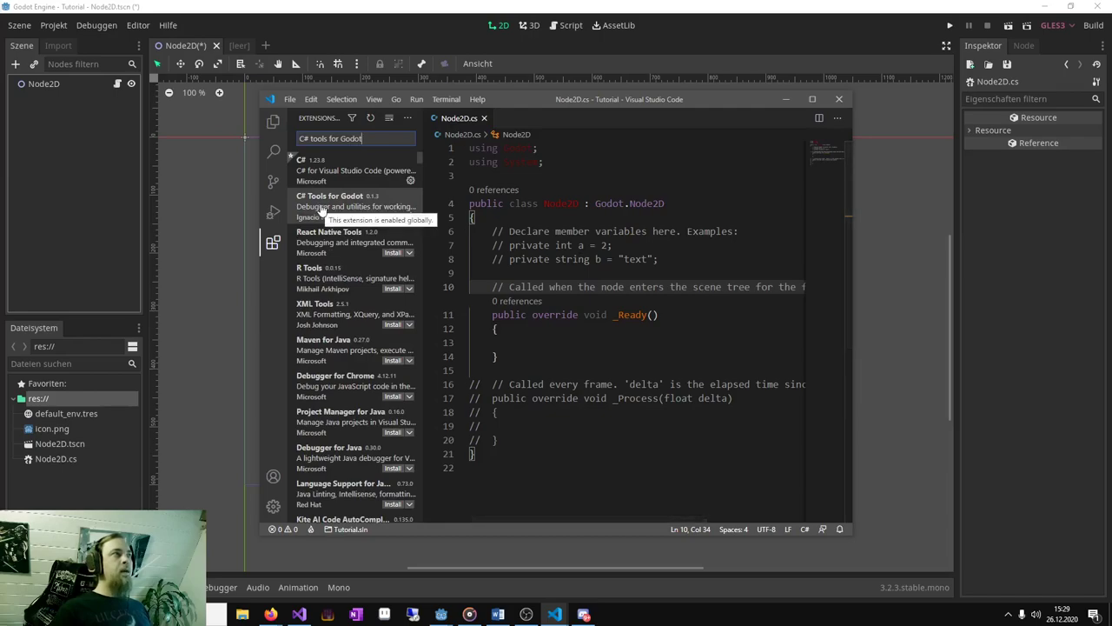
click(321, 208)
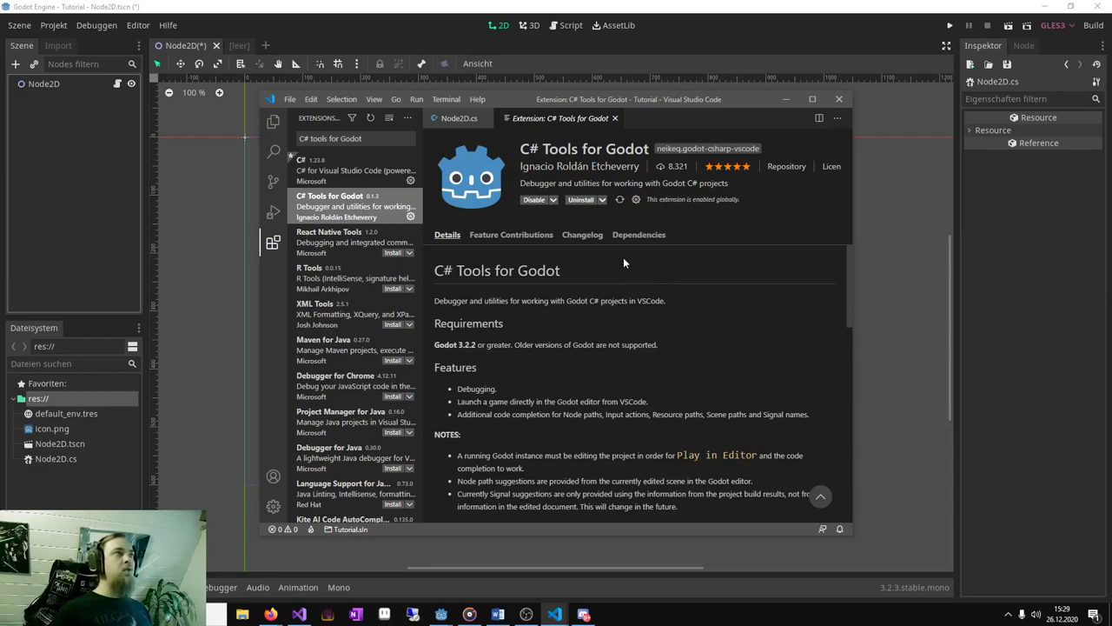
click(614, 118)
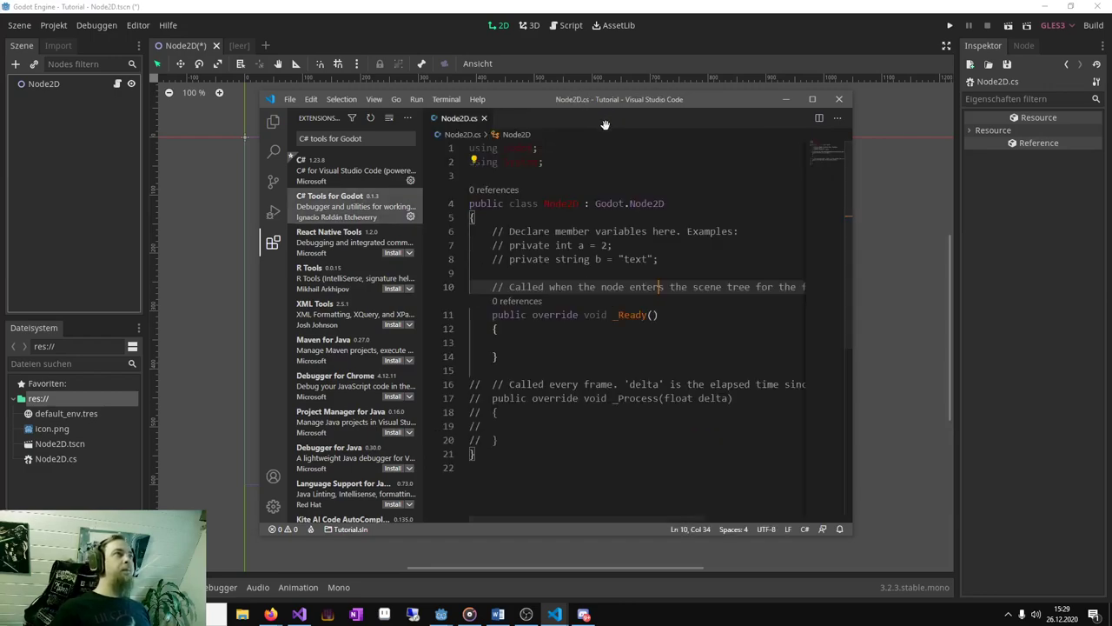
Show the project files, browse lines 1–9 of Node2D.cs, then open the Run and Debug view.
click(273, 121)
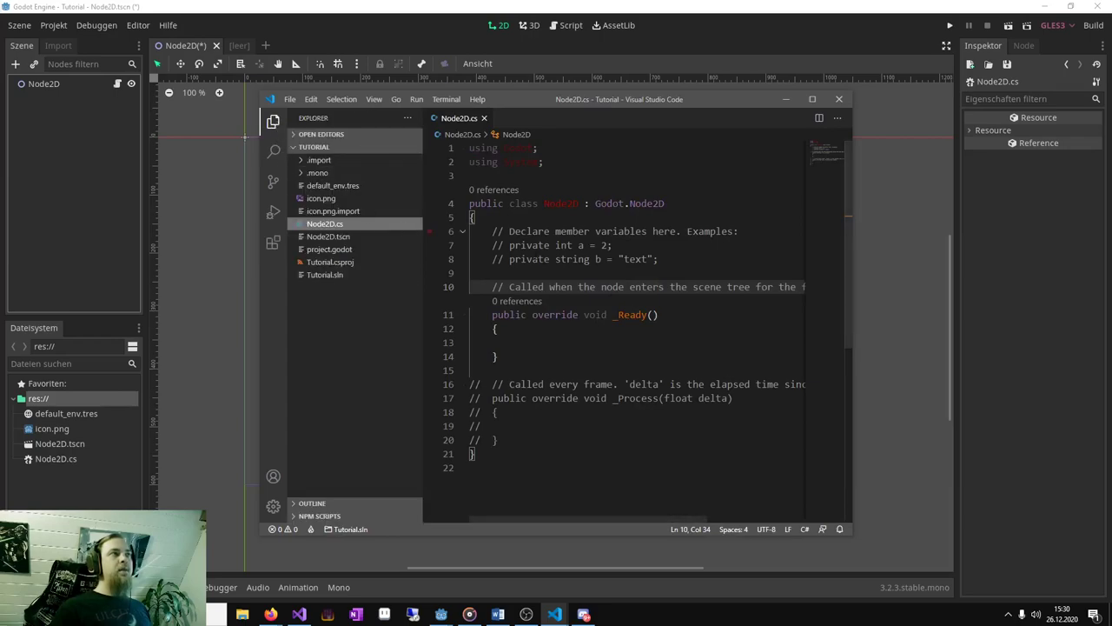
click(624, 259)
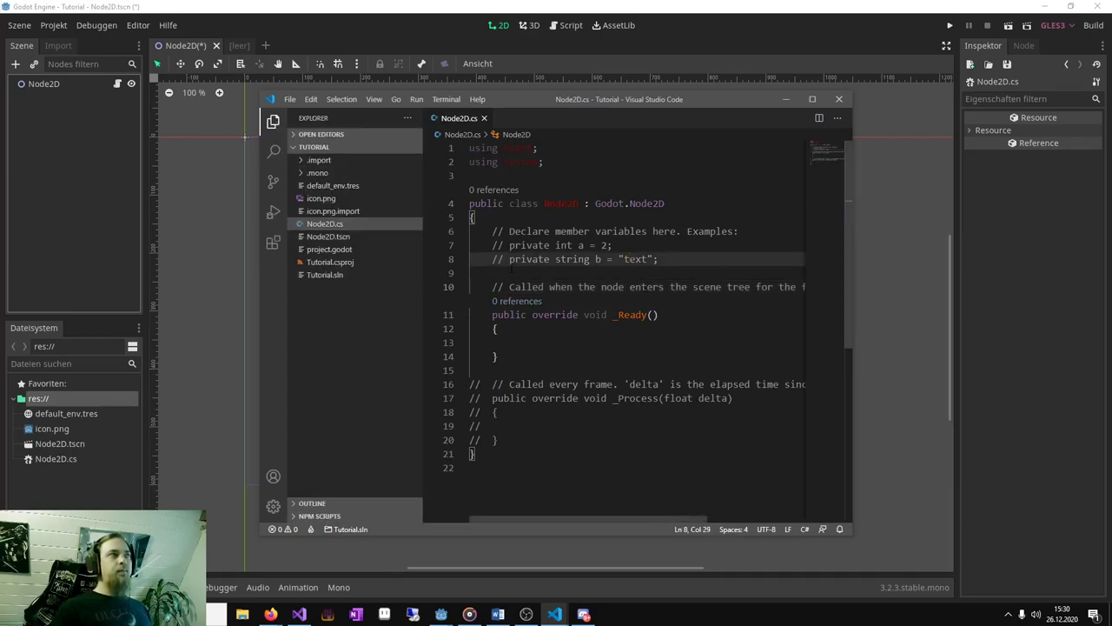
click(621, 162)
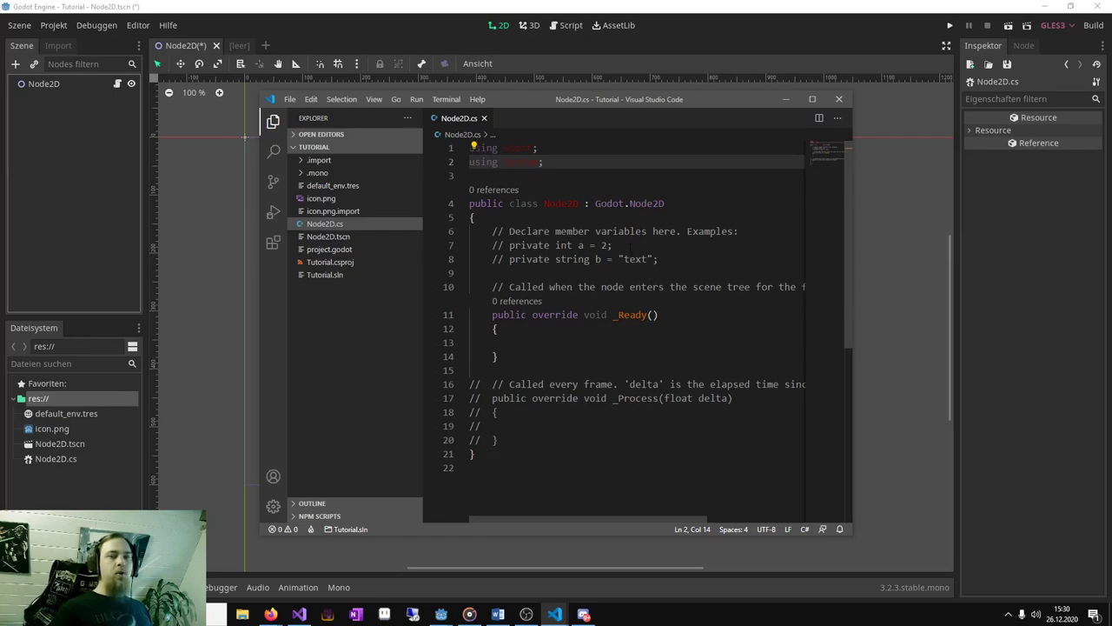
click(578, 245)
click(515, 147)
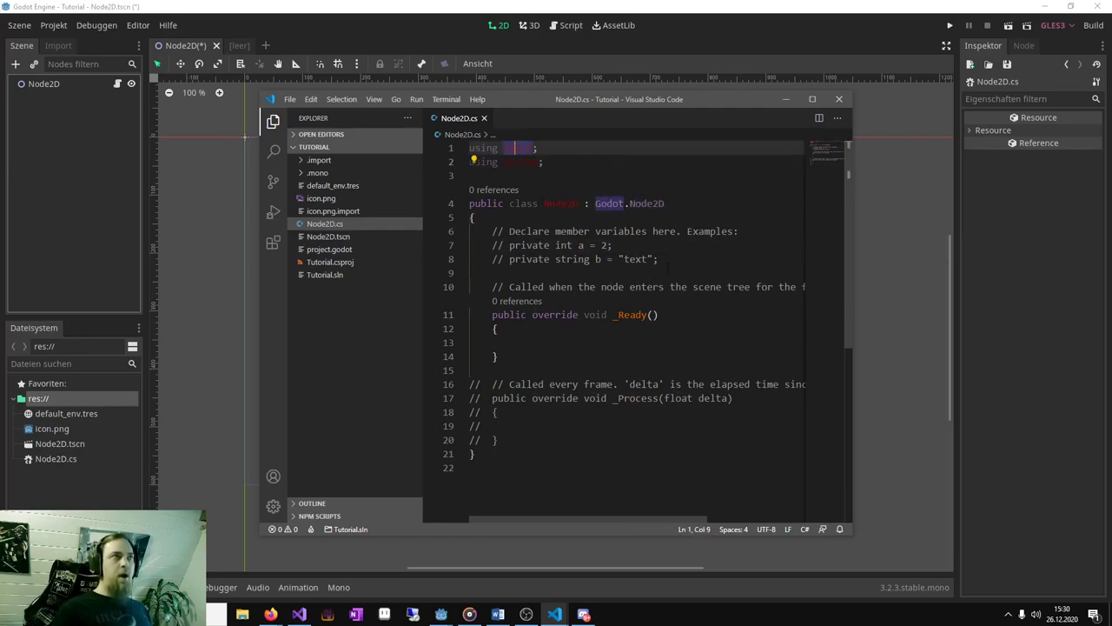
click(651, 341)
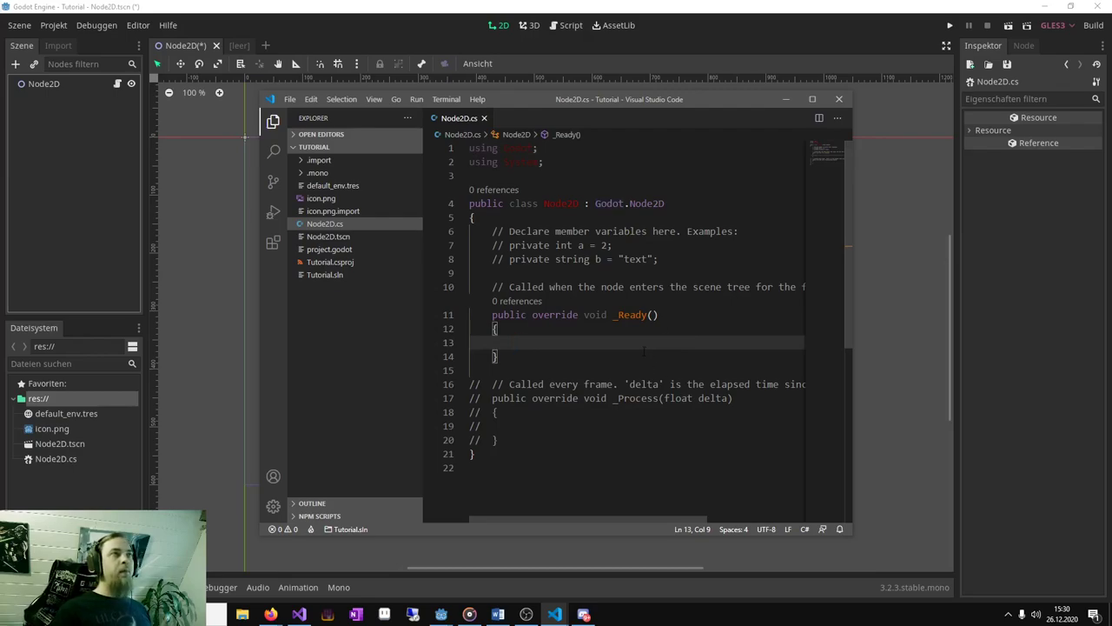
click(272, 213)
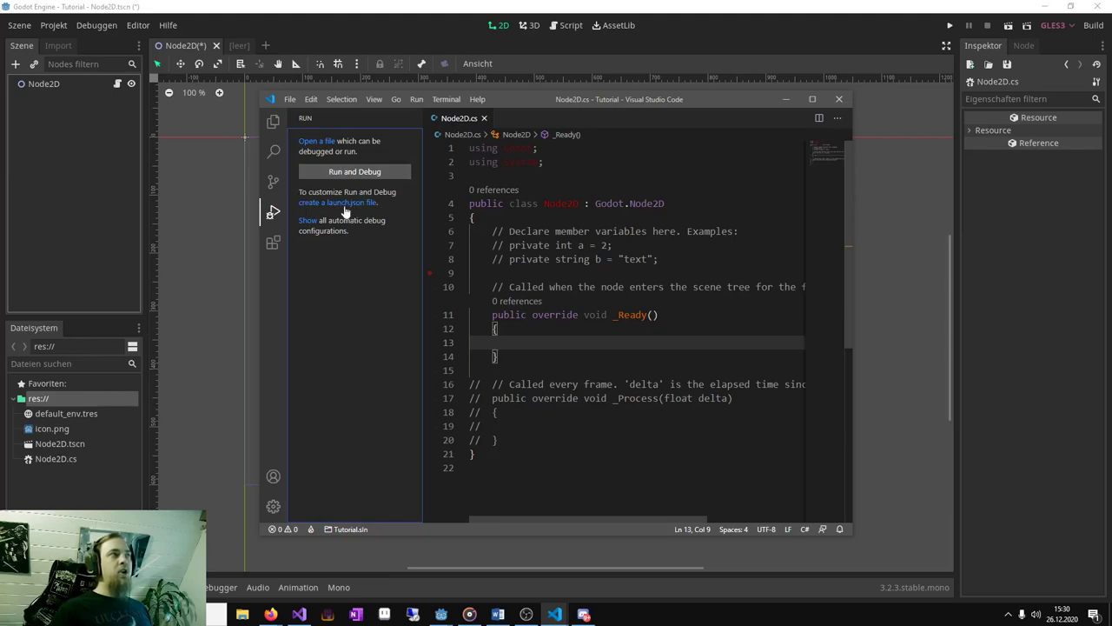
Create a launch.json with the C# Godot debug configurations, then close it.
click(346, 205)
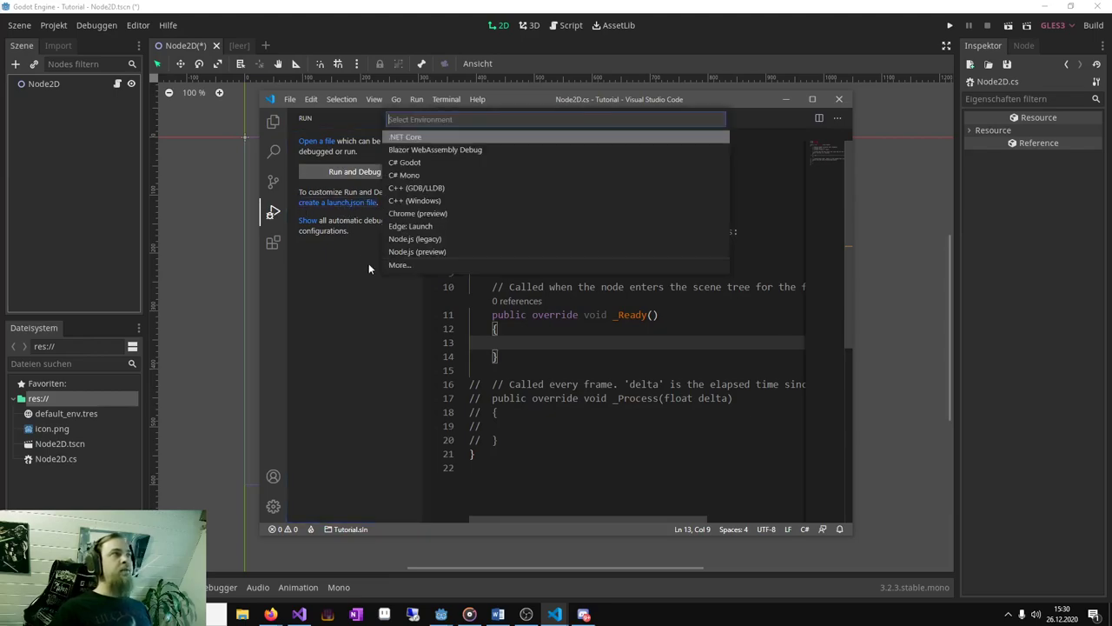
click(412, 163)
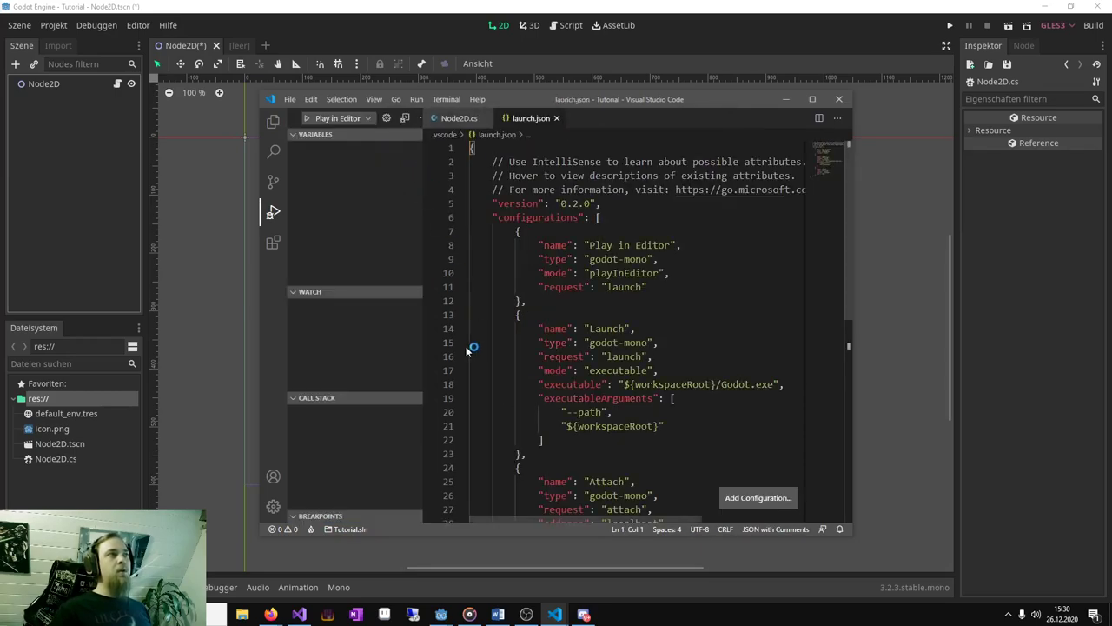
scroll(635, 330, down, 1)
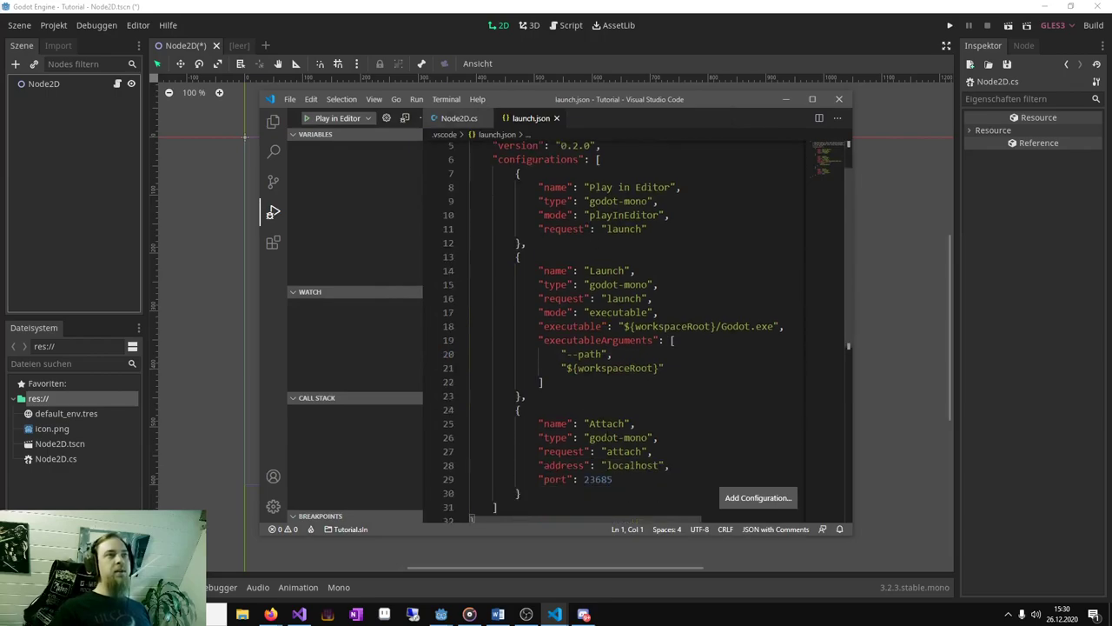
scroll(634, 330, up, 1)
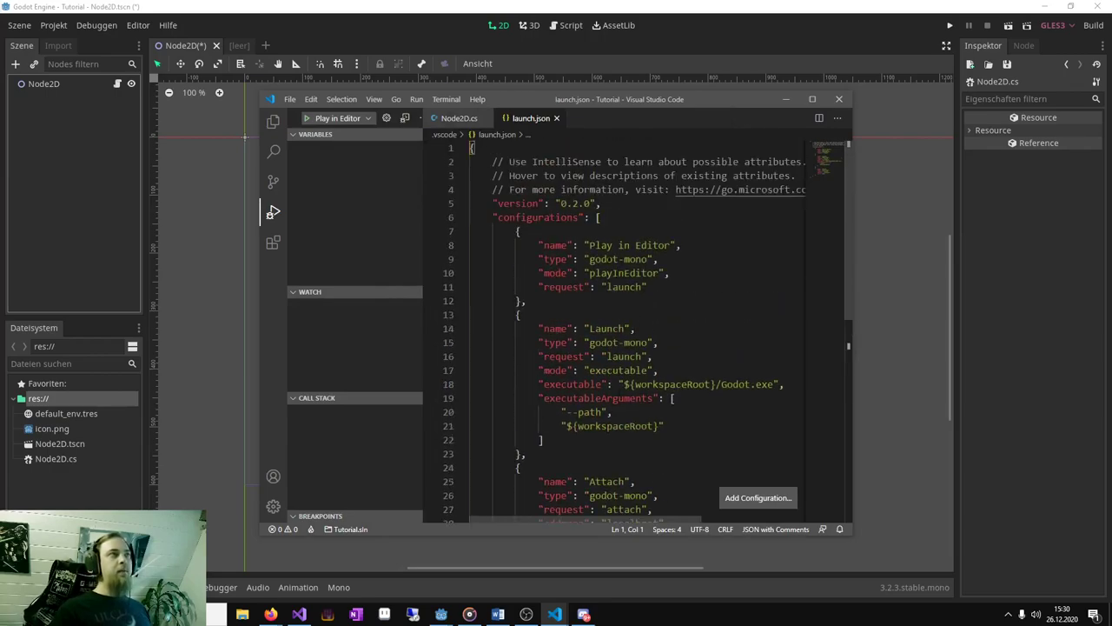
click(558, 118)
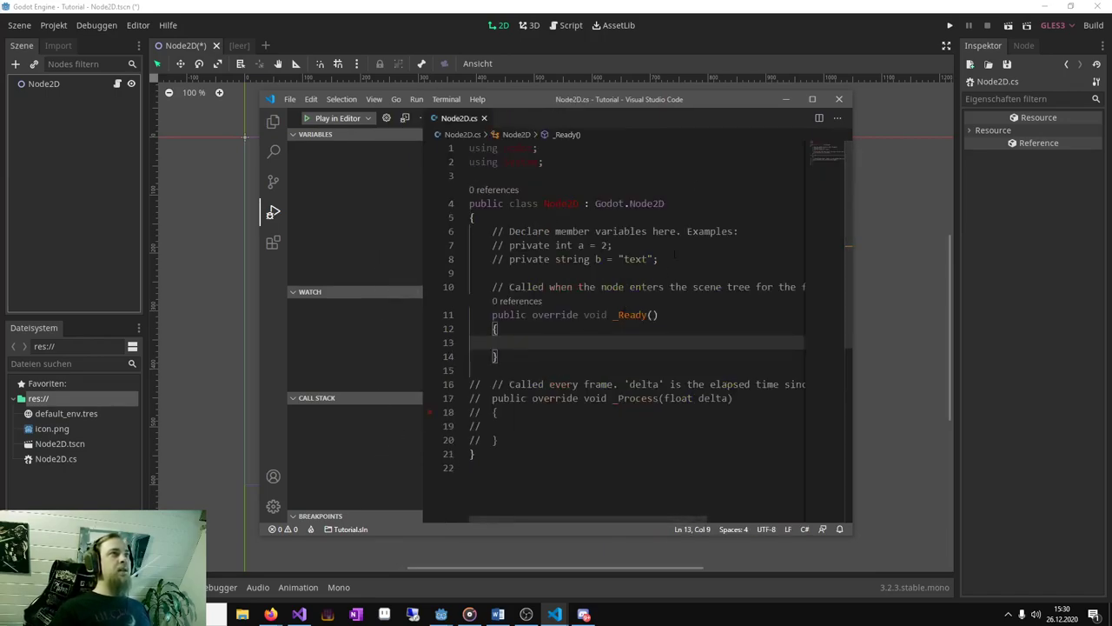
Maximize Visual Studio Code and keep 'Play in Editor' as the debug configuration.
click(811, 98)
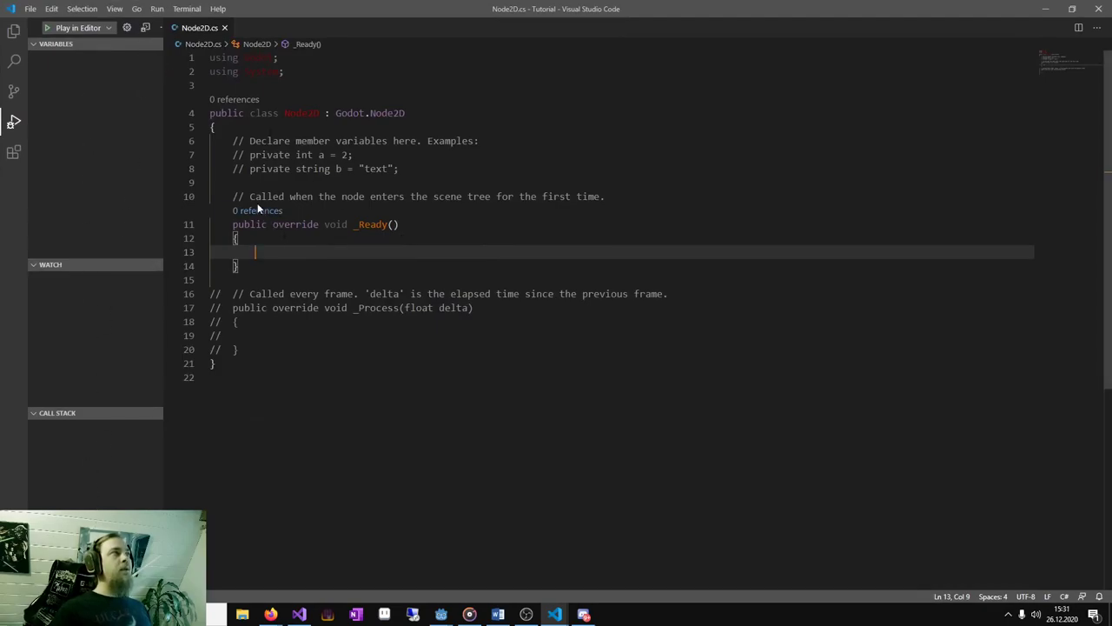
click(74, 31)
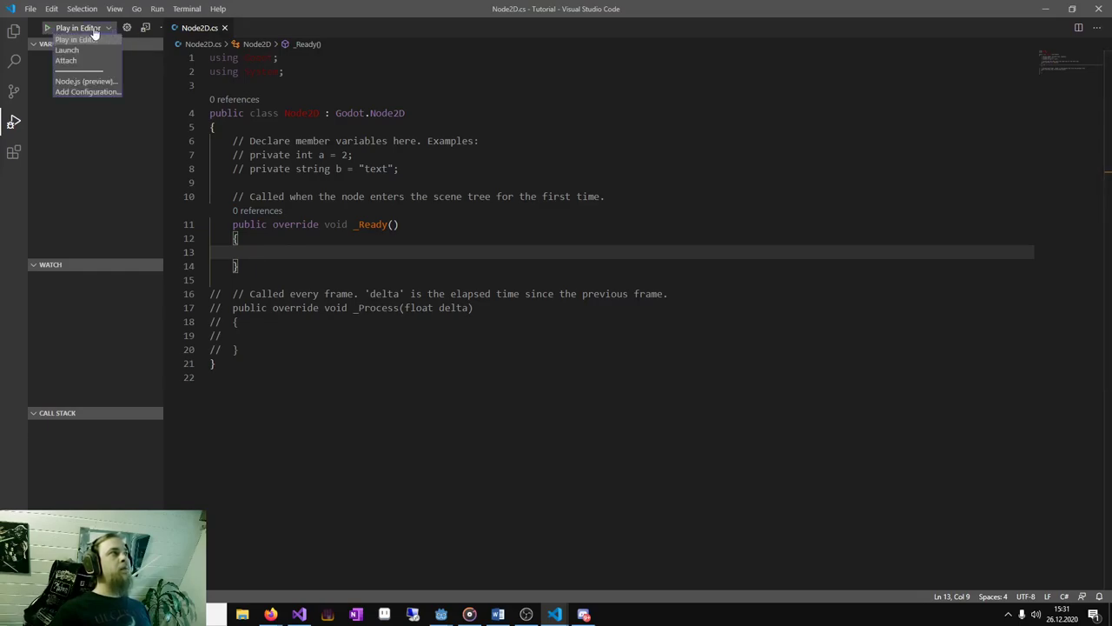
click(78, 38)
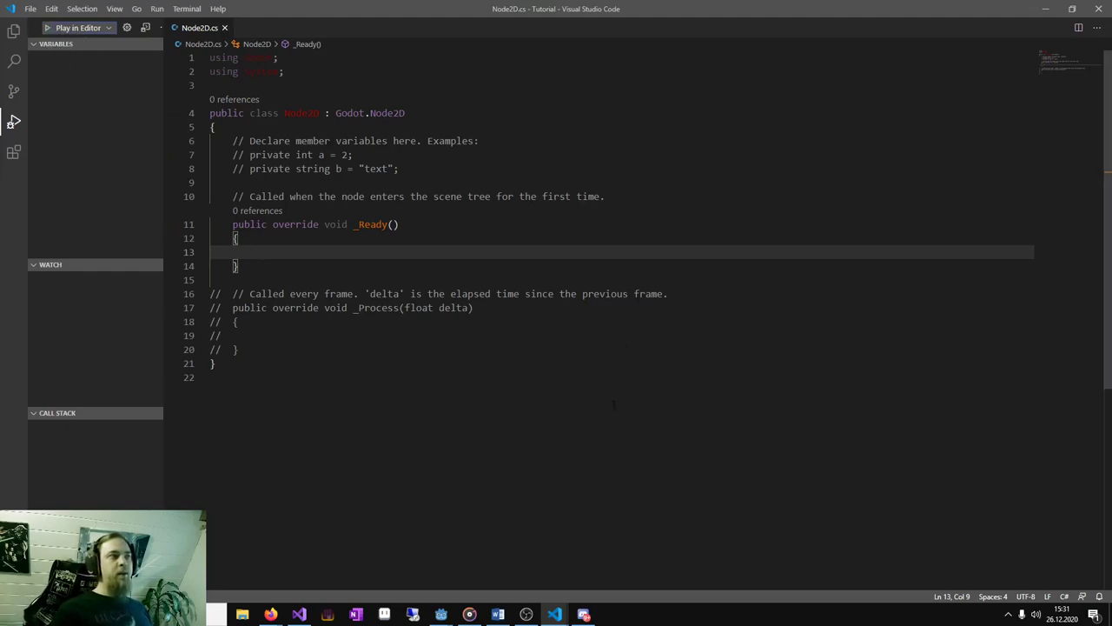
Save the scene, run the game with Node2D.tscn as main scene, then close it.
mouse_move(441, 614)
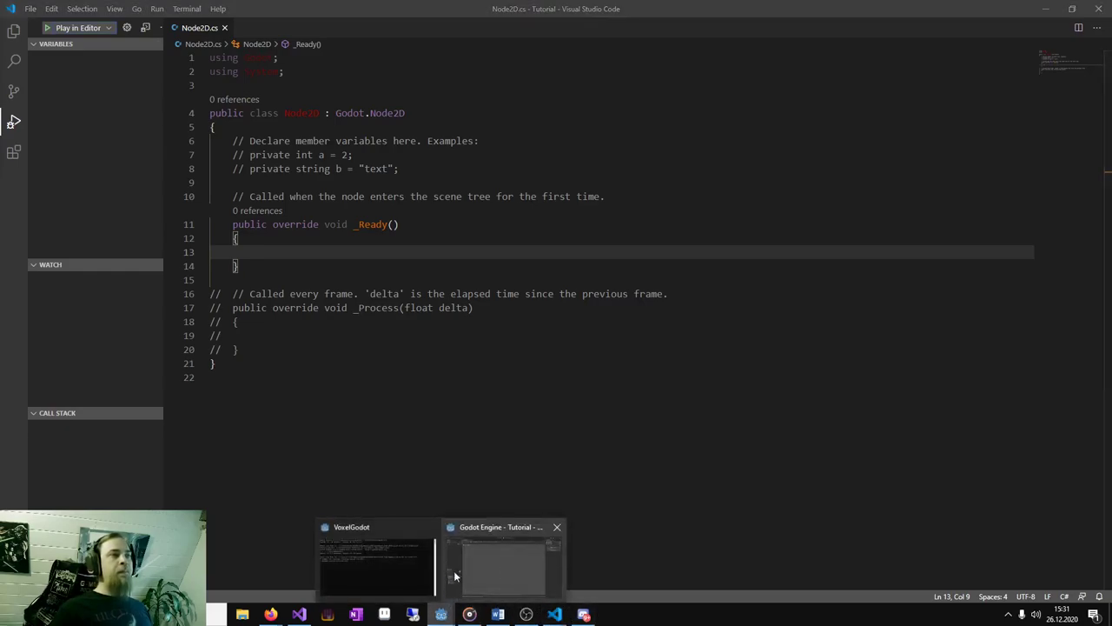
click(454, 569)
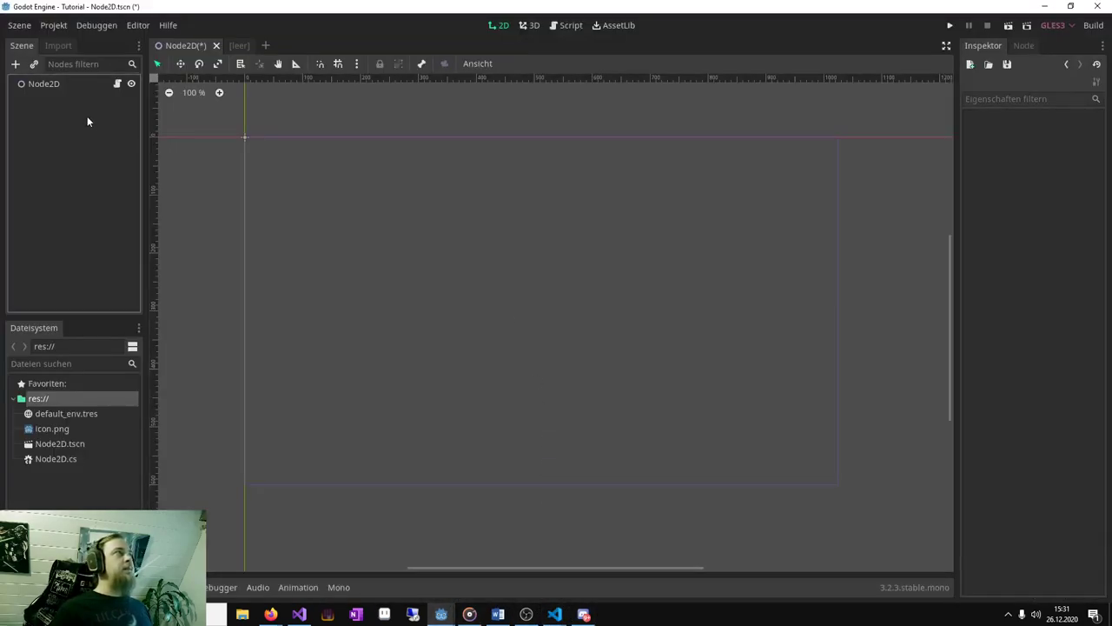
key(ctrl+s)
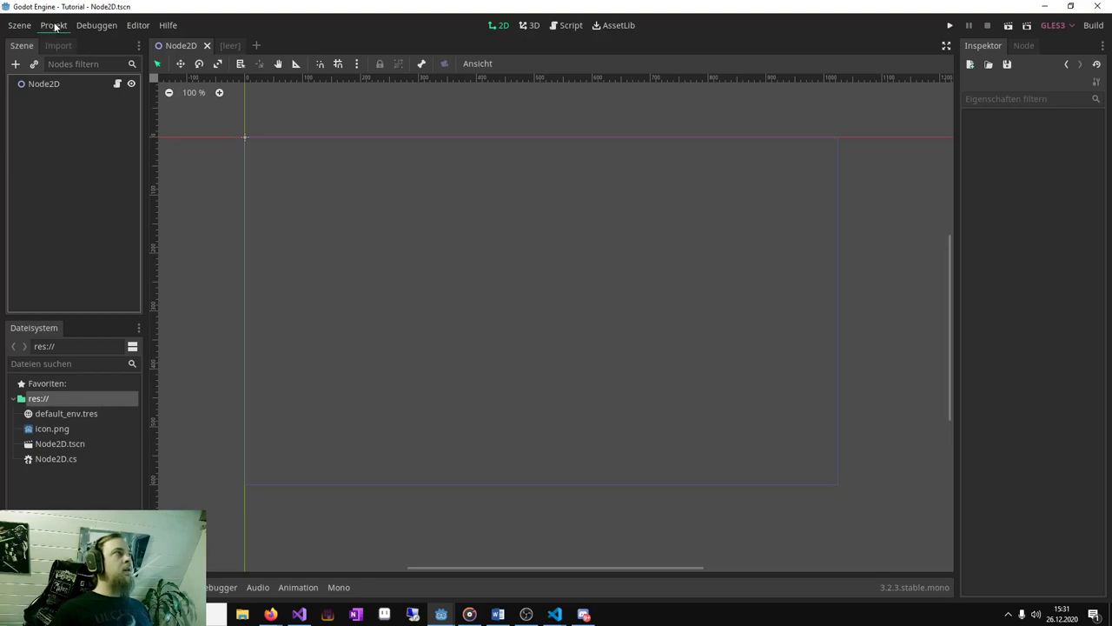
click(949, 25)
click(505, 319)
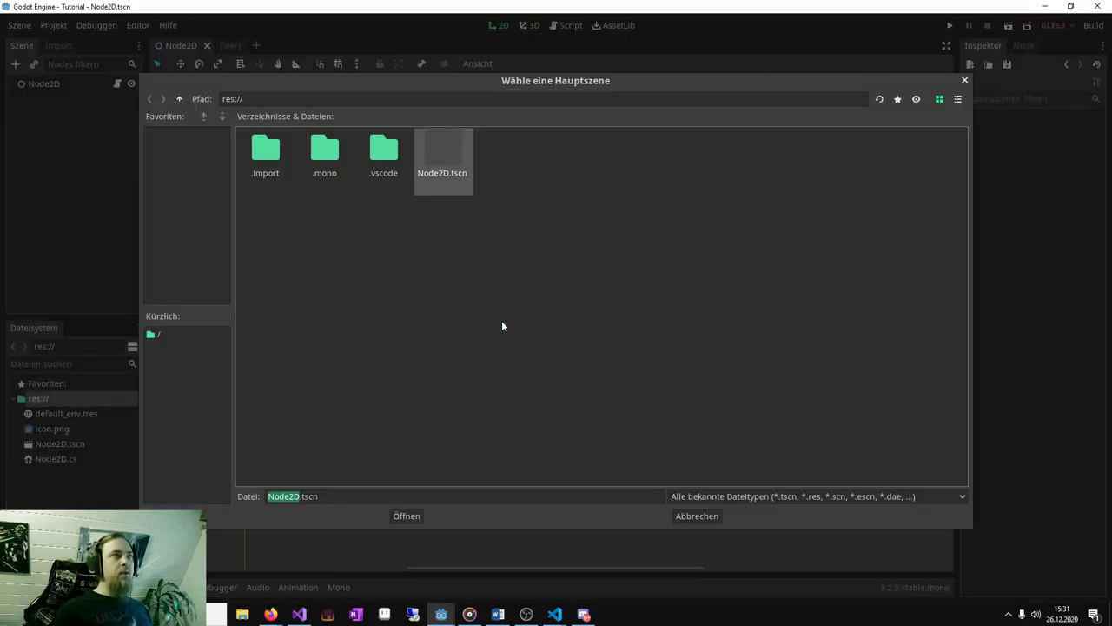
double_click(433, 159)
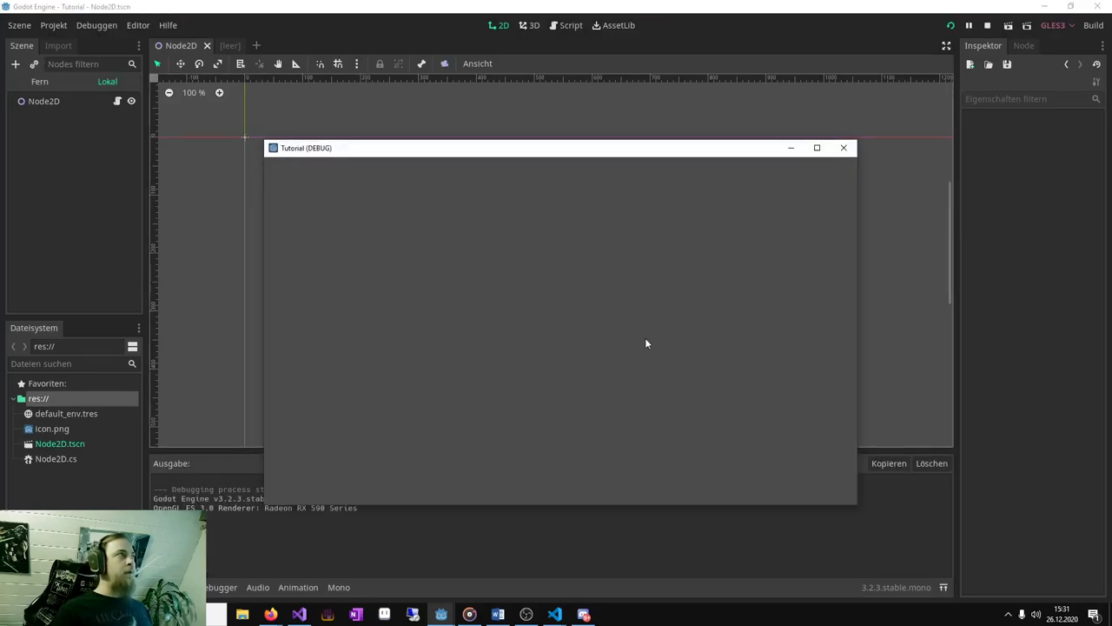
click(843, 148)
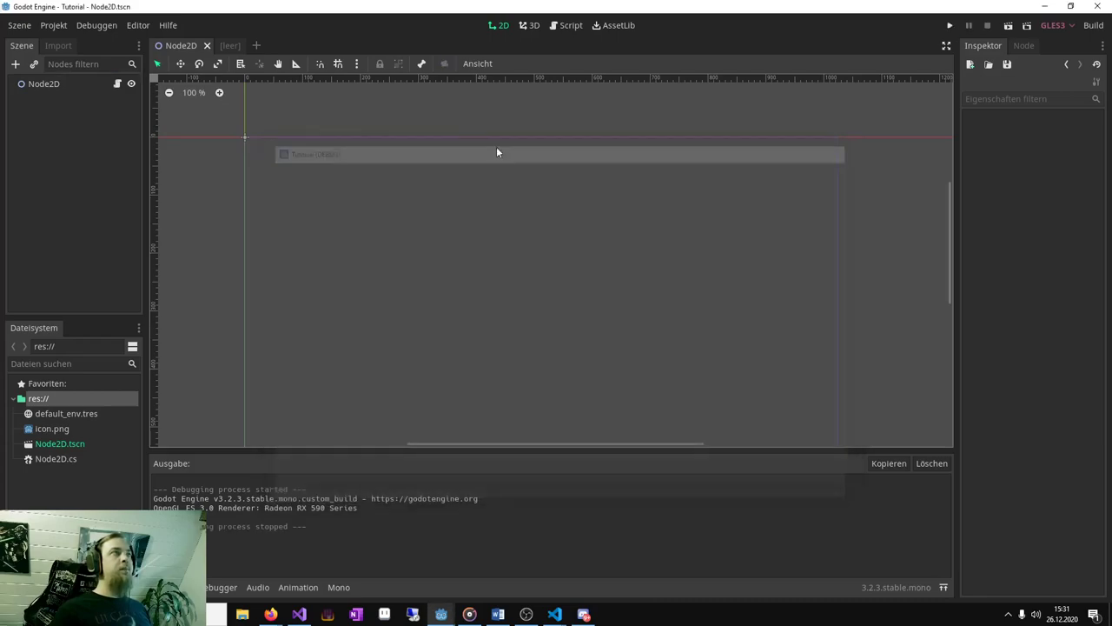
Confirm the main scene under Run in the Godot project settings.
click(51, 25)
click(59, 43)
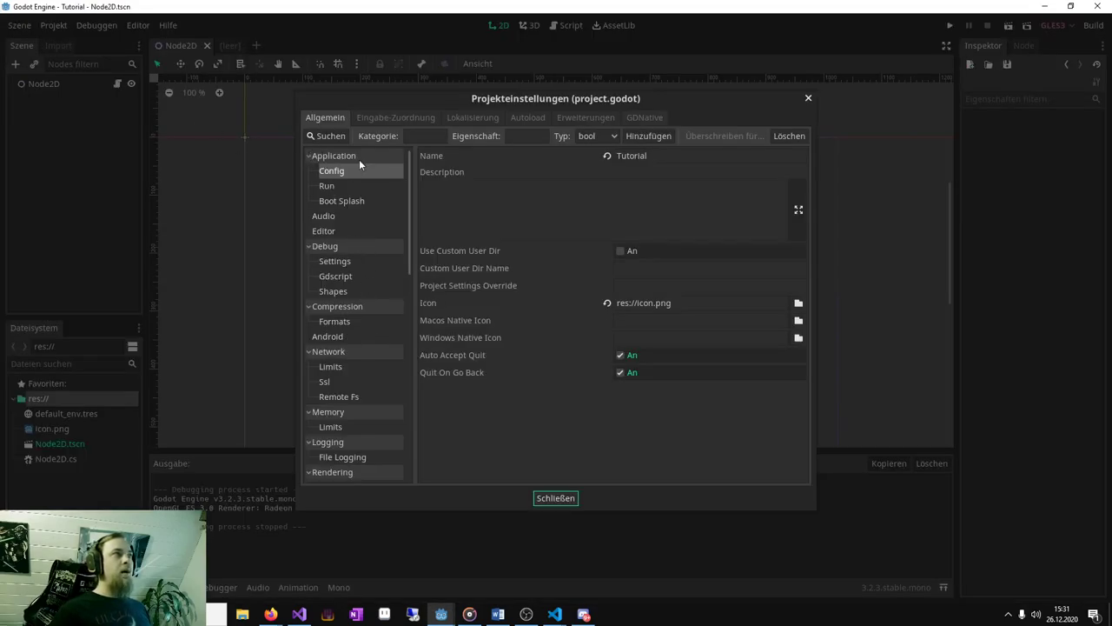
click(325, 187)
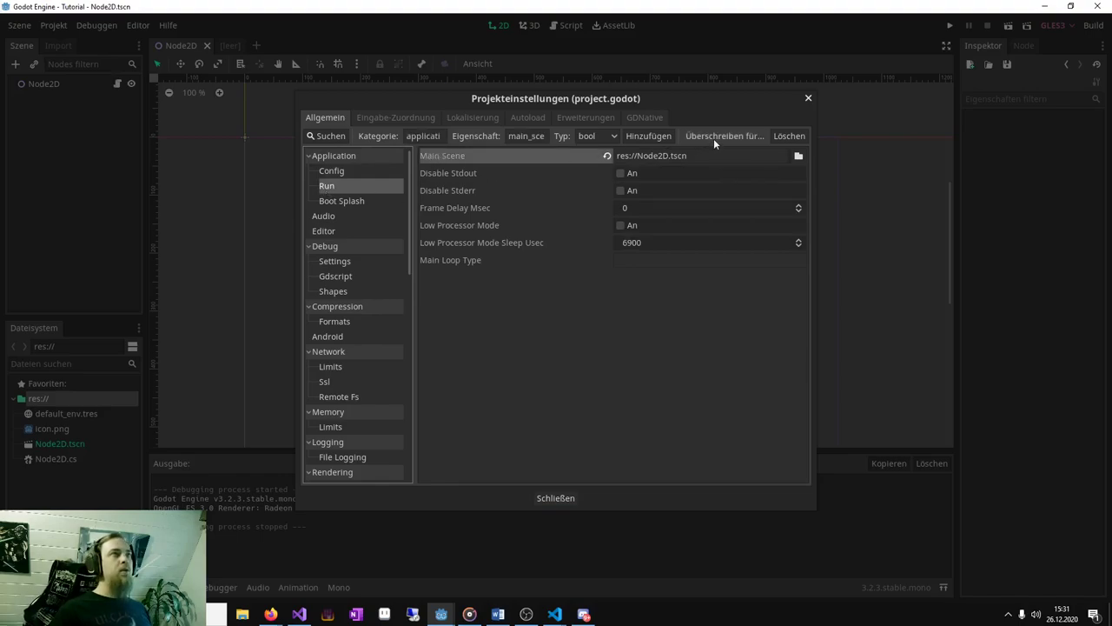
click(808, 99)
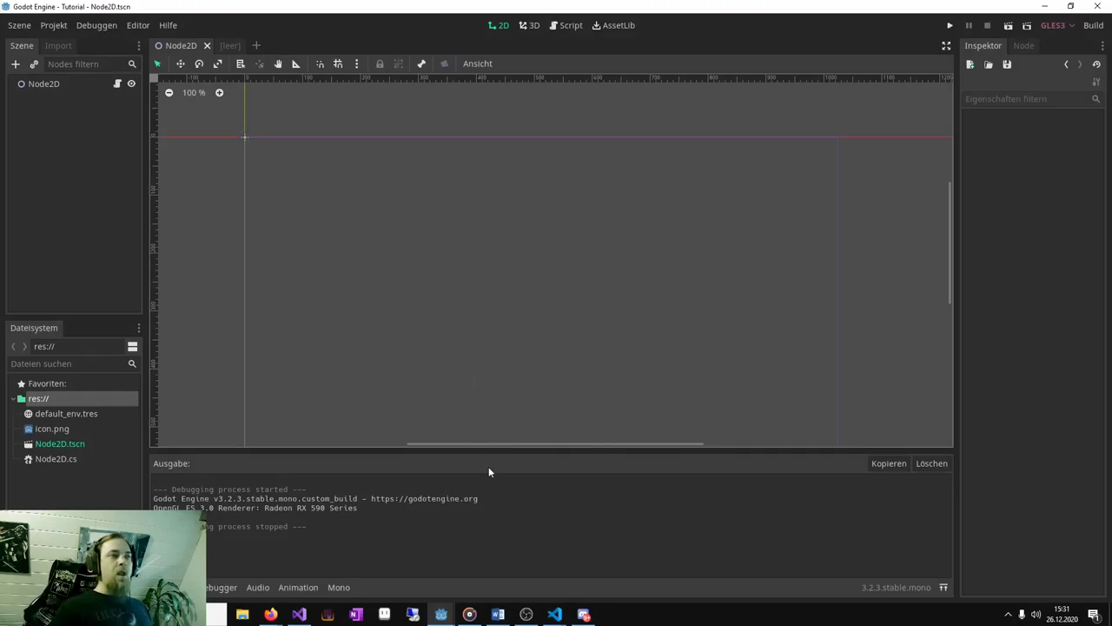
Return to Node2D.cs in Visual Studio Code and start debugging with Play in Editor.
mouse_move(555, 613)
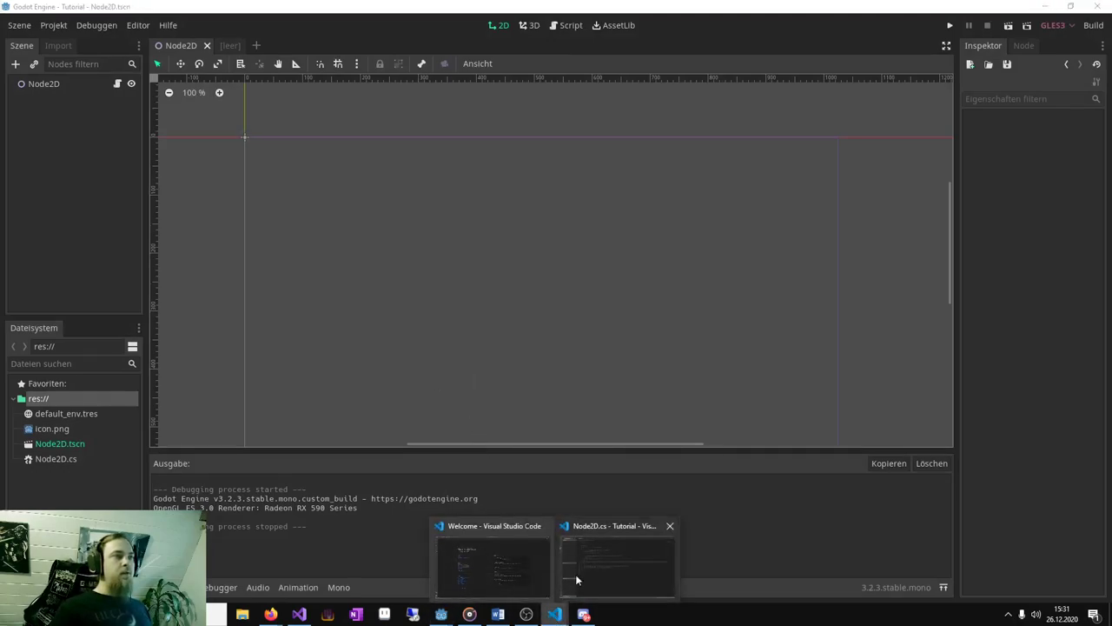
click(591, 569)
click(491, 363)
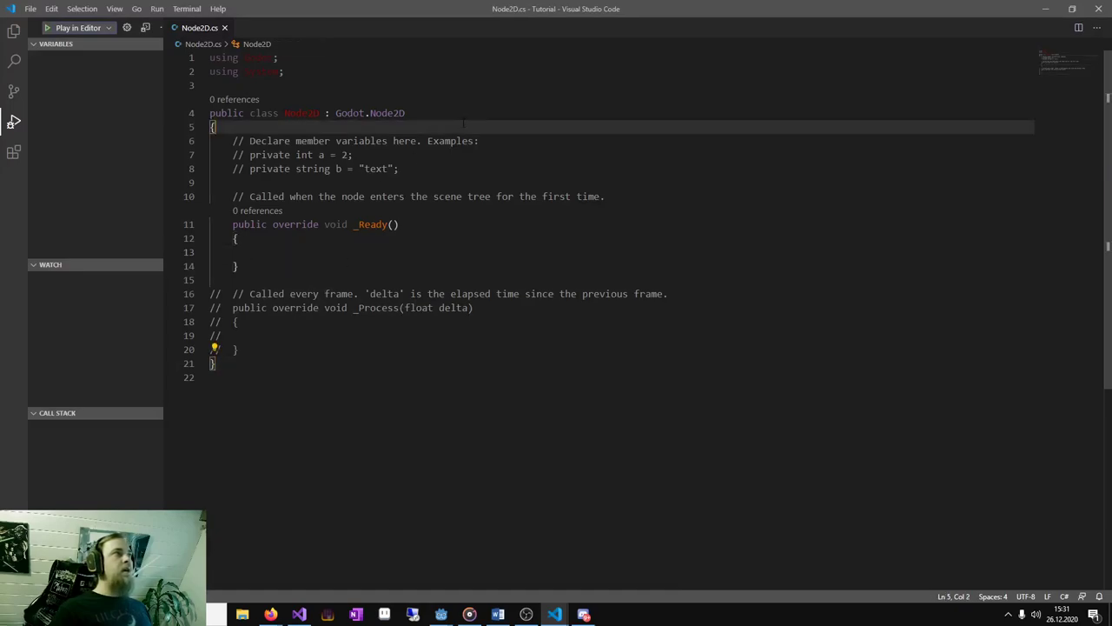
click(215, 127)
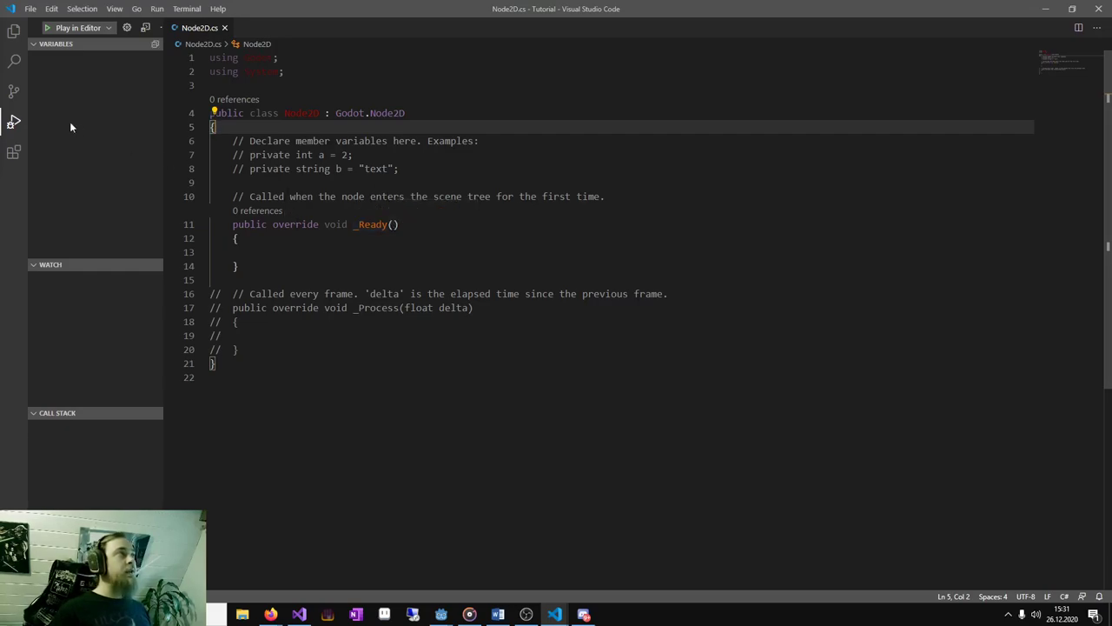
click(47, 32)
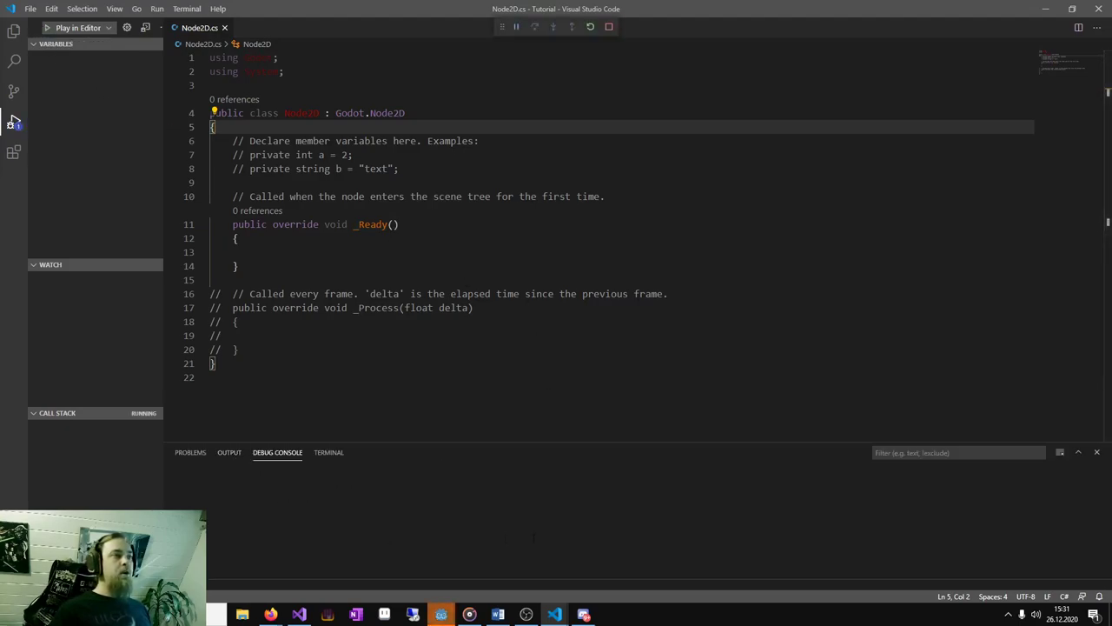
Close the running Tutorial (DEBUG) game window to stop the debug session.
mouse_move(442, 614)
click(550, 556)
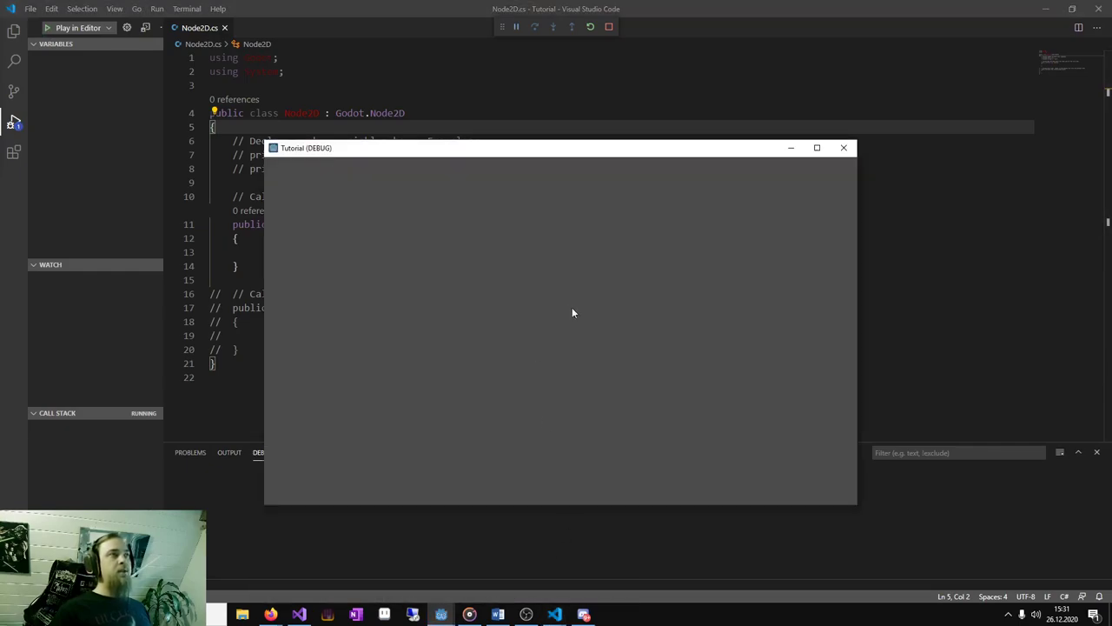
click(843, 148)
drag(589, 196, 592, 219)
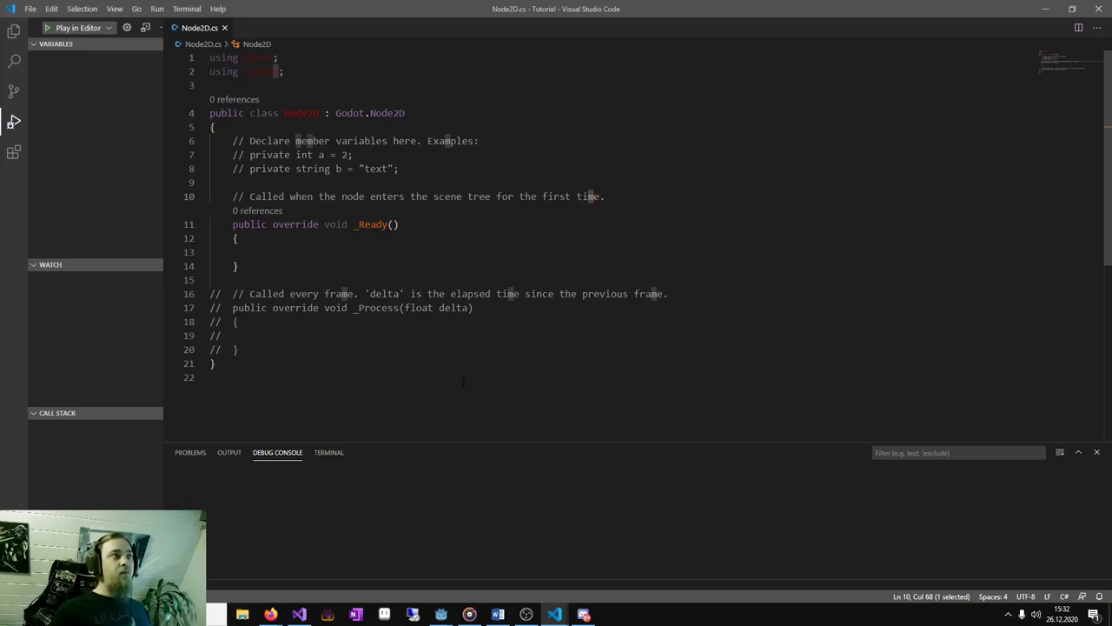
In Godot, enlarge the FileSystem dock and drop icon.png into the 2D viewport as a sprite.
mouse_move(441, 615)
click(500, 561)
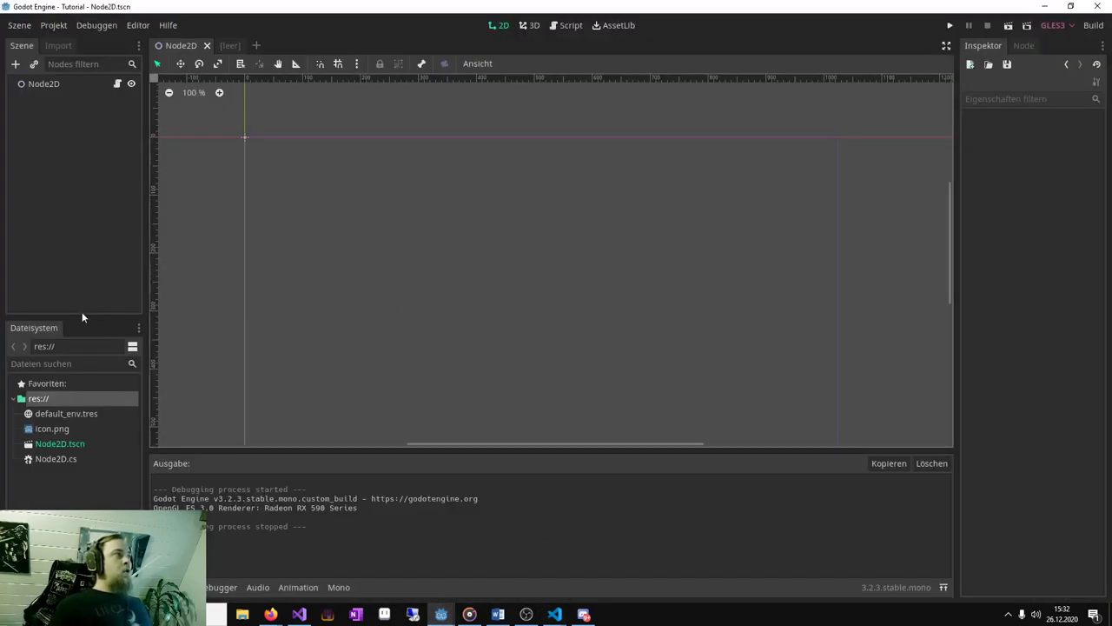
drag(73, 316, 75, 214)
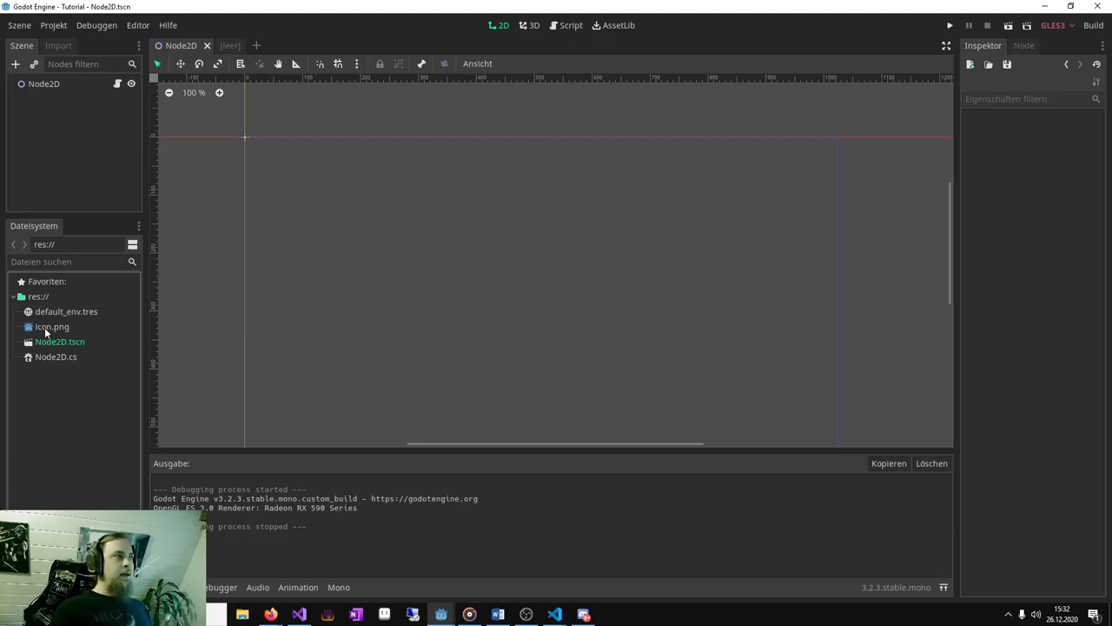
mouse_move(48, 331)
mouse_down()
mouse_move(238, 323)
mouse_move(357, 215)
mouse_up()
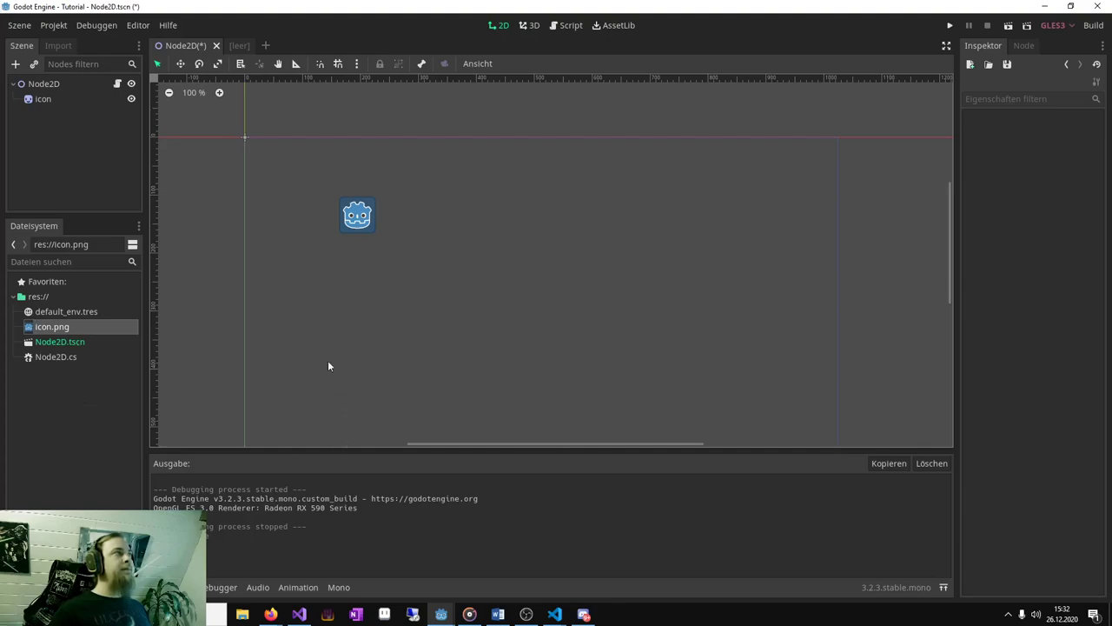
Rename the new sprite node to sprite0 and save the scene.
click(39, 99)
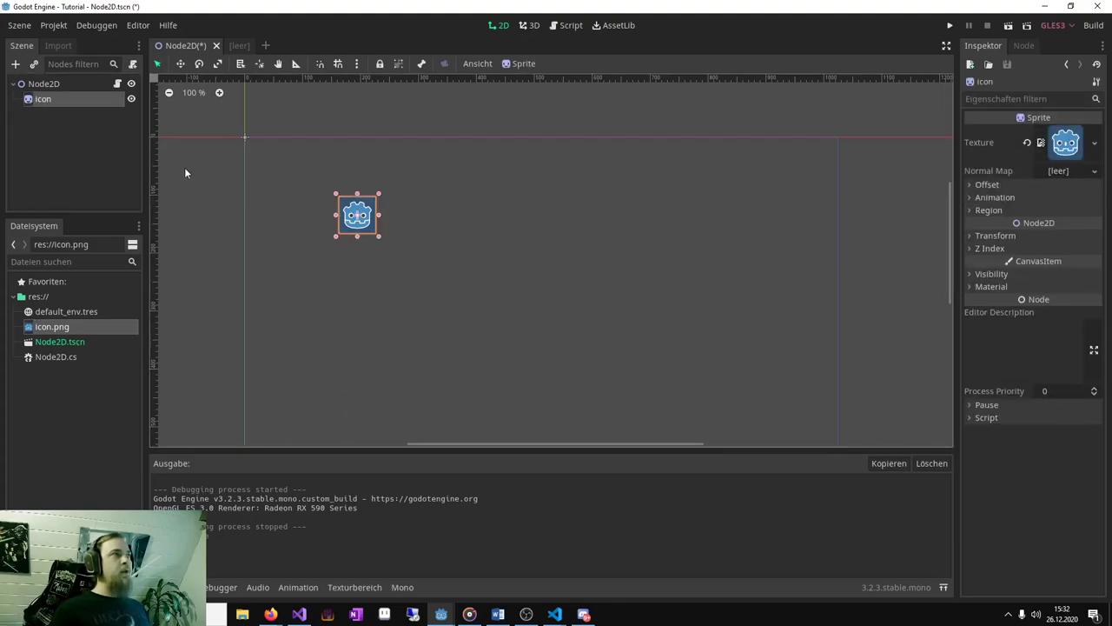
double_click(82, 100)
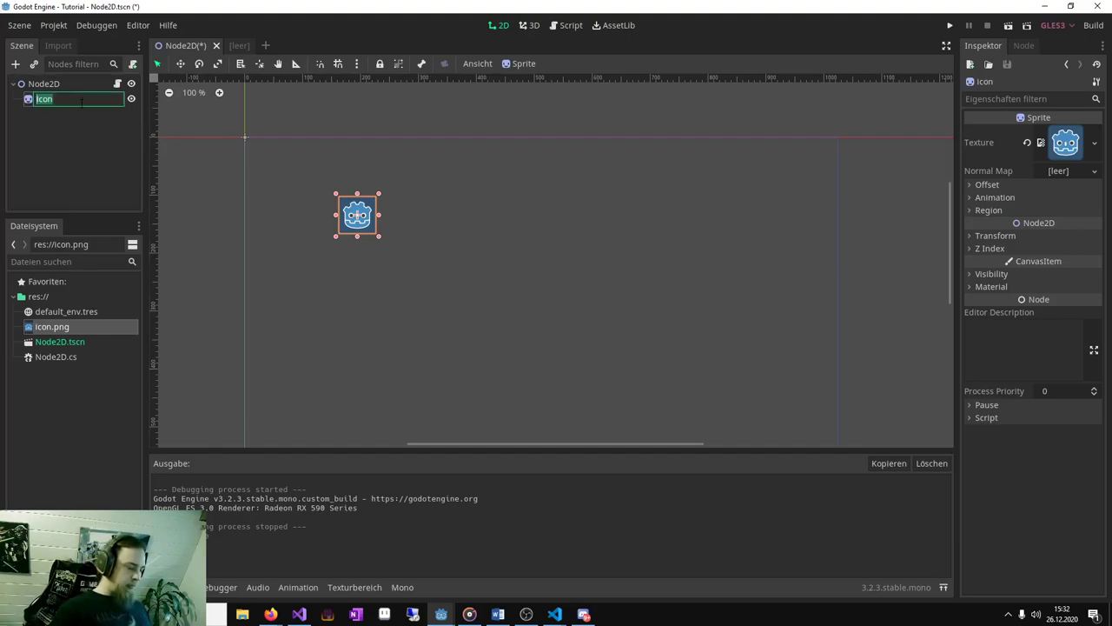
text(sprit)
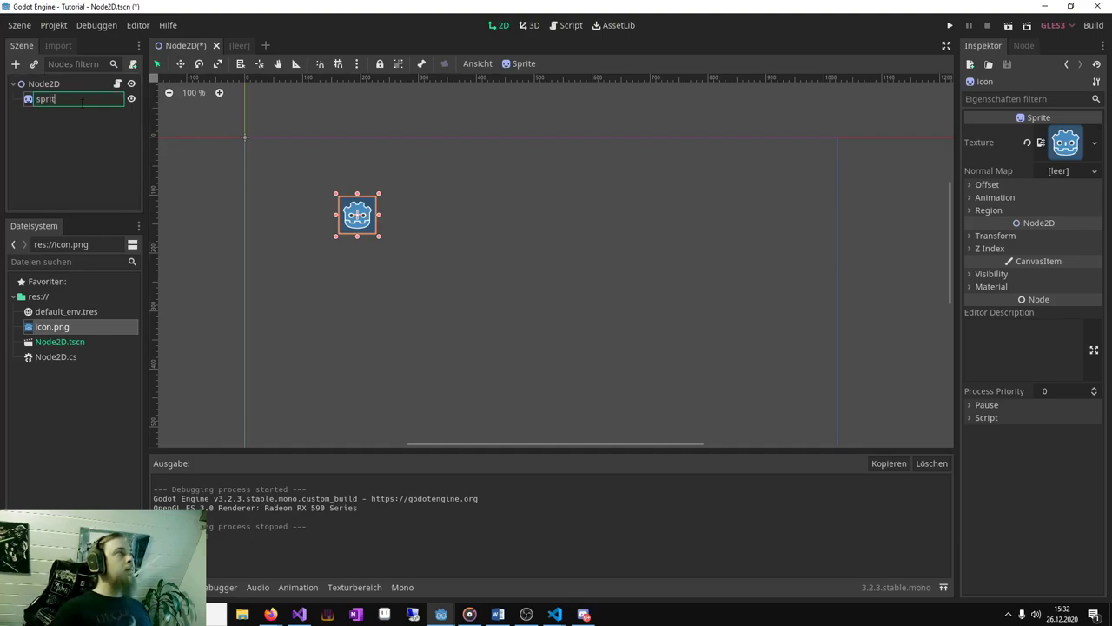
text(e0)
key(Return)
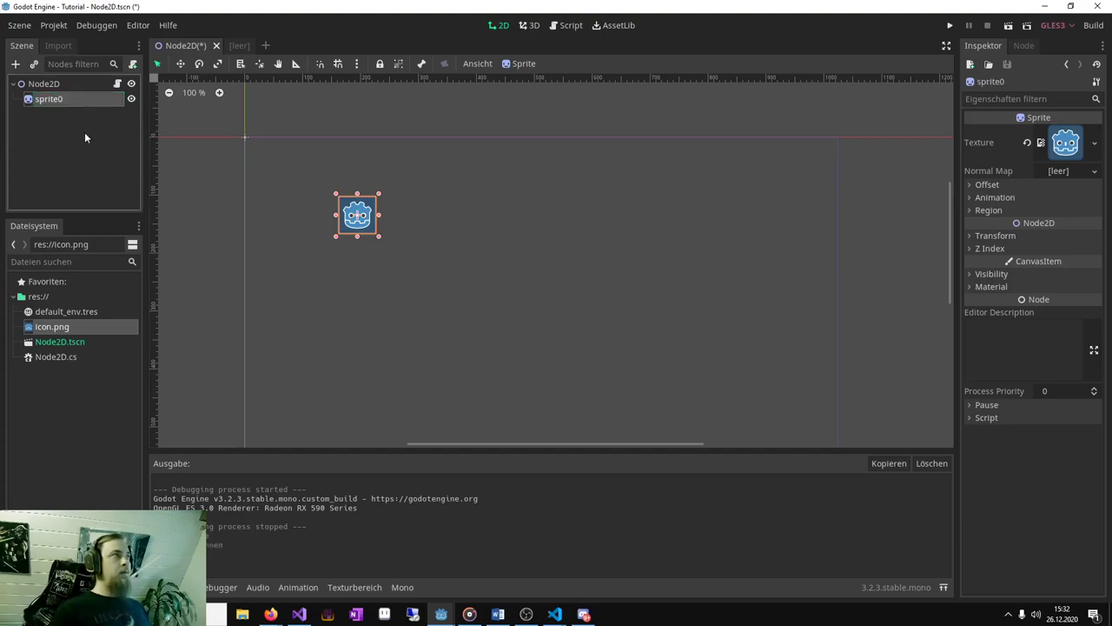
key(ctrl+s)
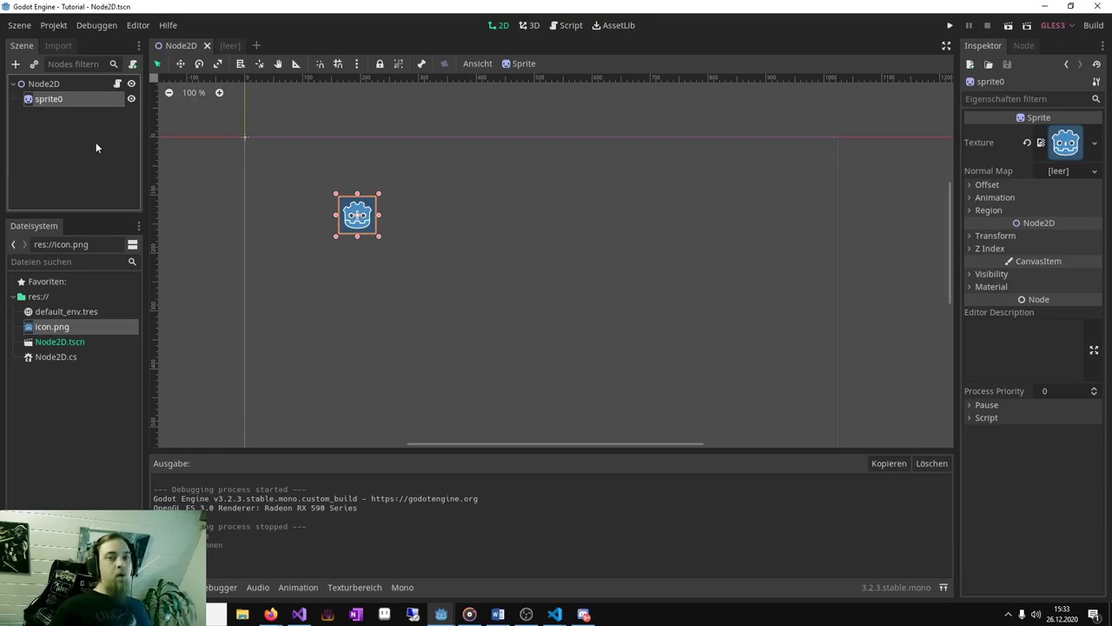
Add input actions left, right, up and down in the Project Settings Input Map.
click(54, 25)
click(72, 43)
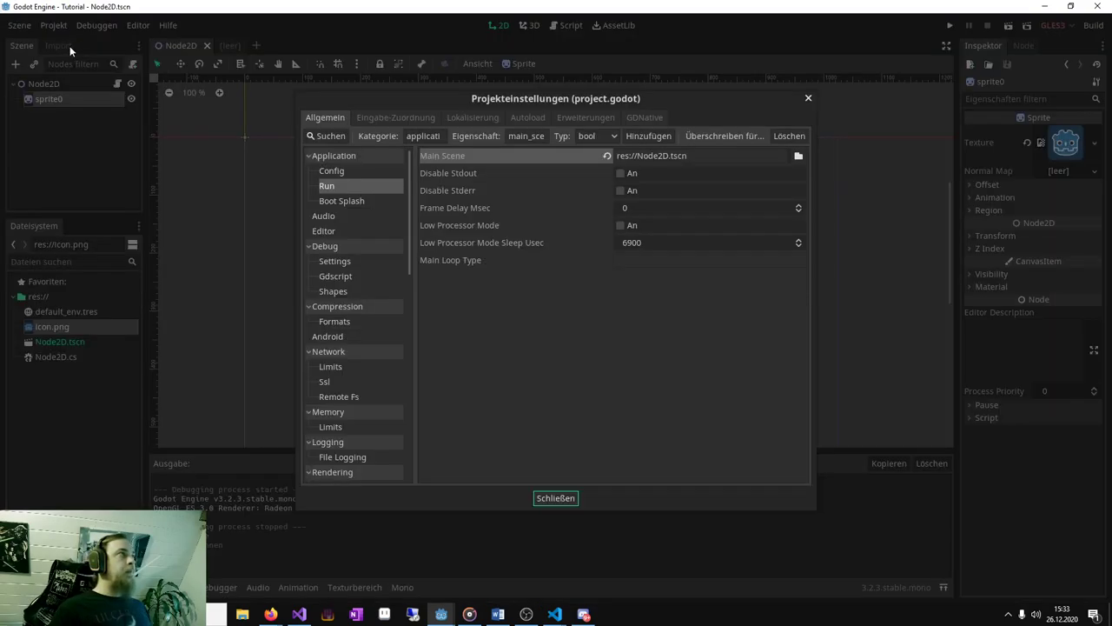
click(391, 117)
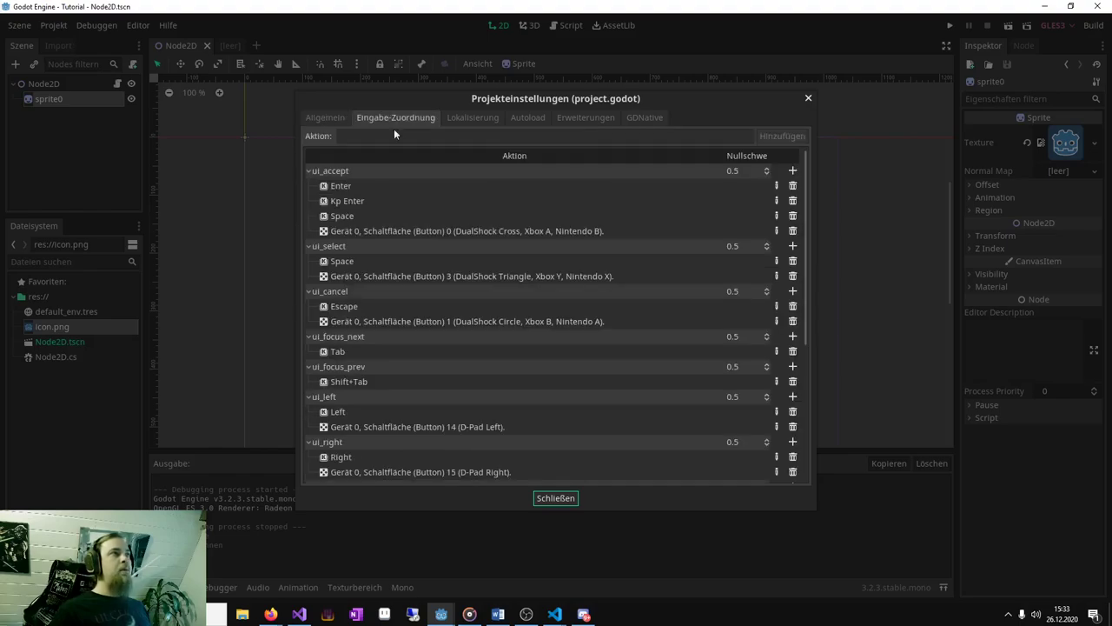
click(408, 136)
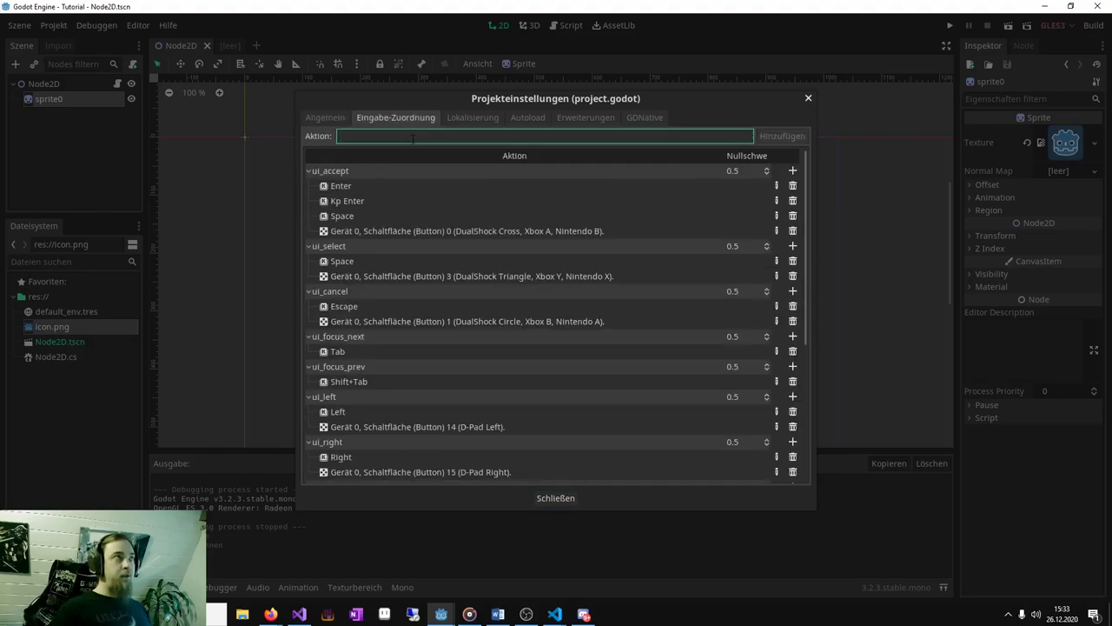
text(left)
key(Return)
text(r)
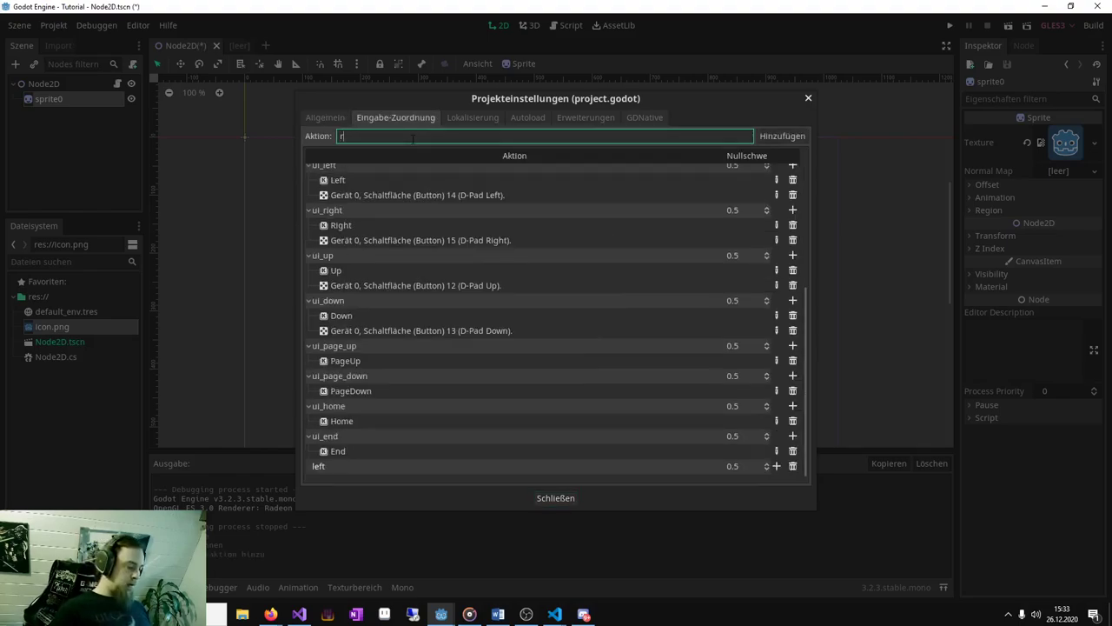
text(ight)
key(Return)
text(up)
key(Return)
text(d)
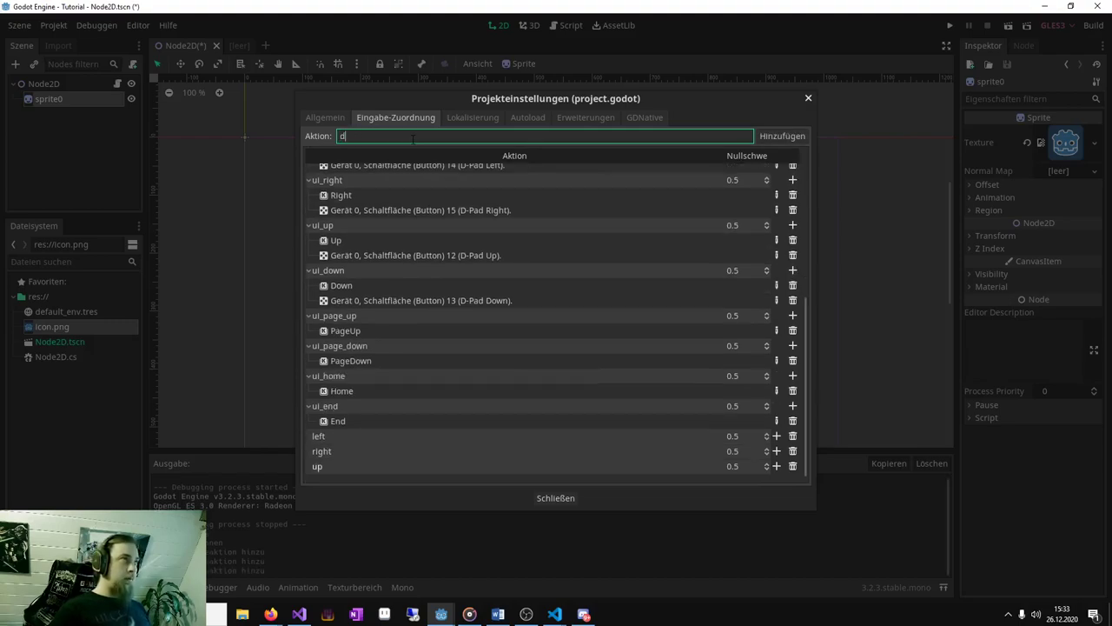
text(po)
text(own)
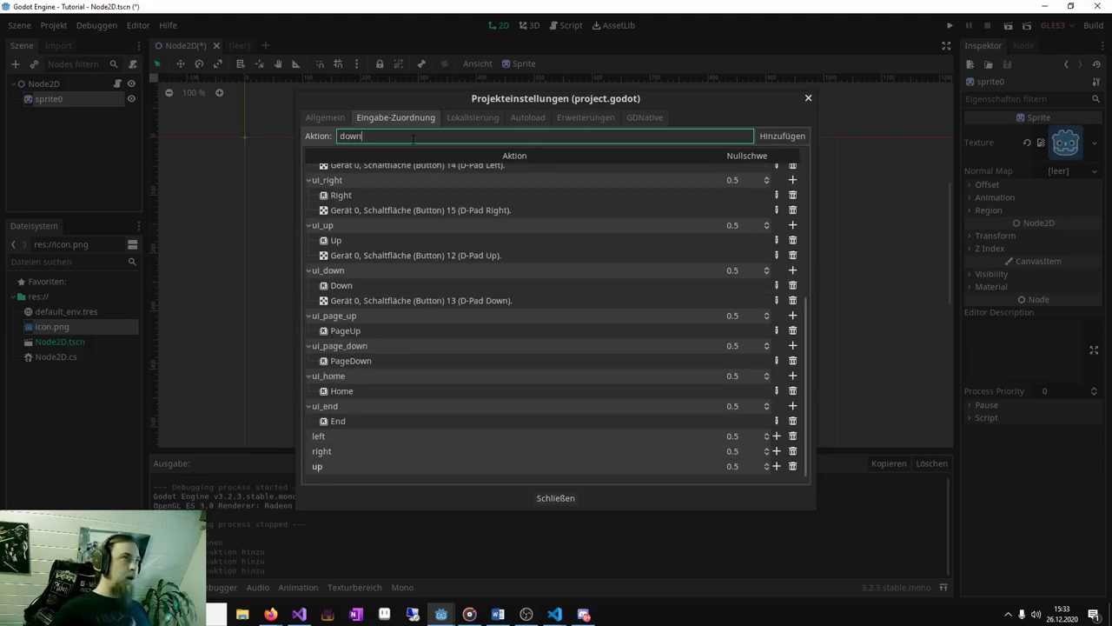
key(Return)
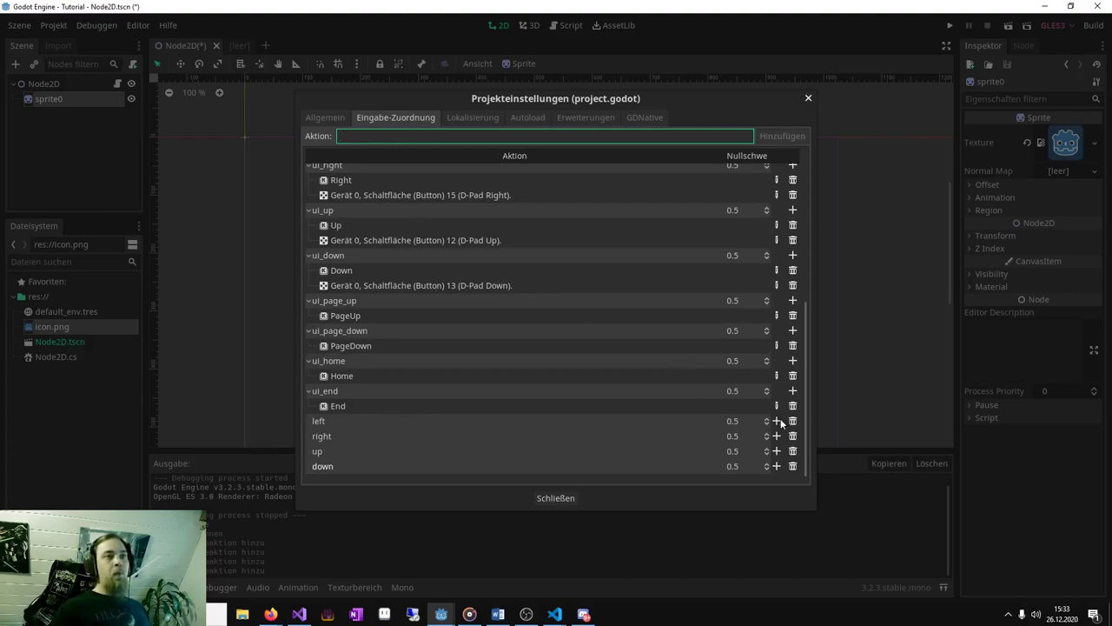
Bind the A key to the left action and the D key to right.
click(777, 422)
click(779, 433)
key(a)
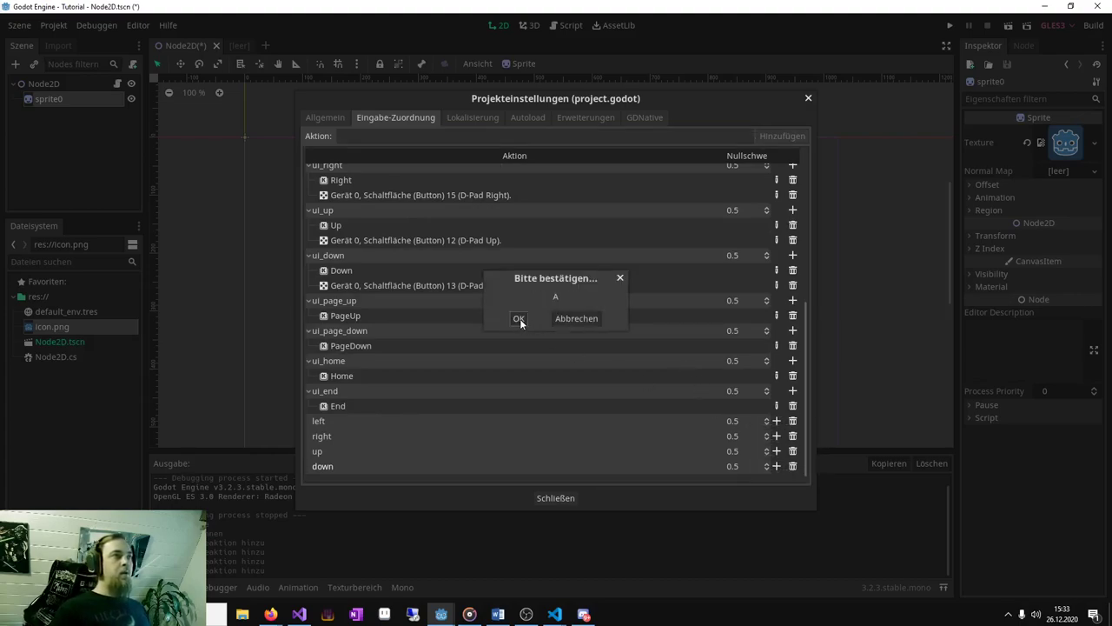
click(518, 318)
click(776, 453)
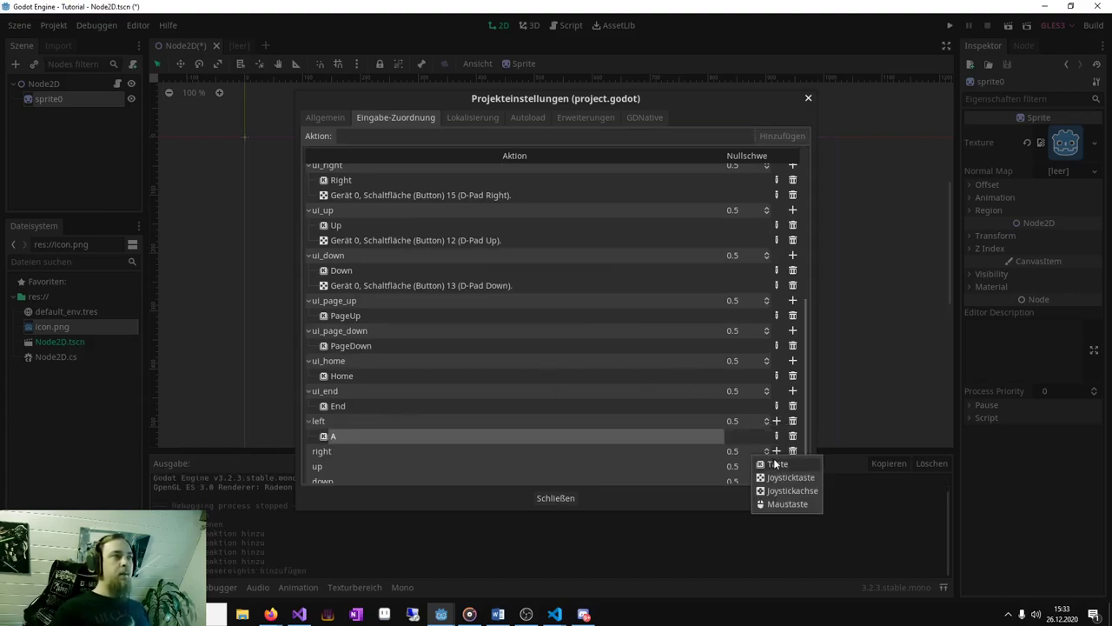
click(775, 464)
key(d)
click(518, 318)
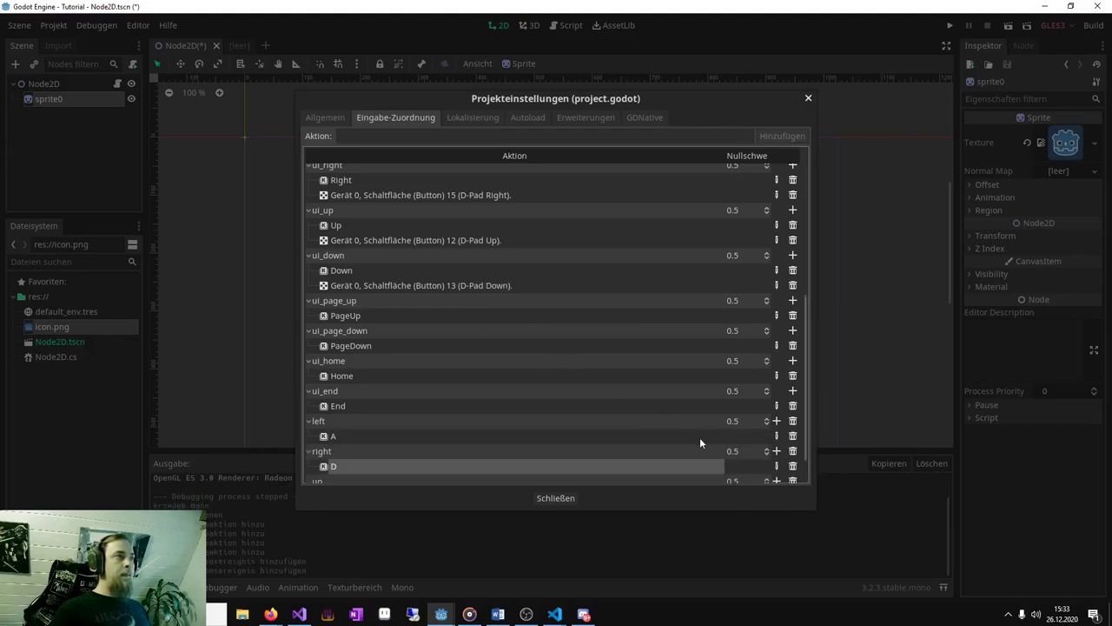
Bind W to up and S to down, then close Project Settings and save the scene.
click(776, 451)
click(776, 462)
key(w)
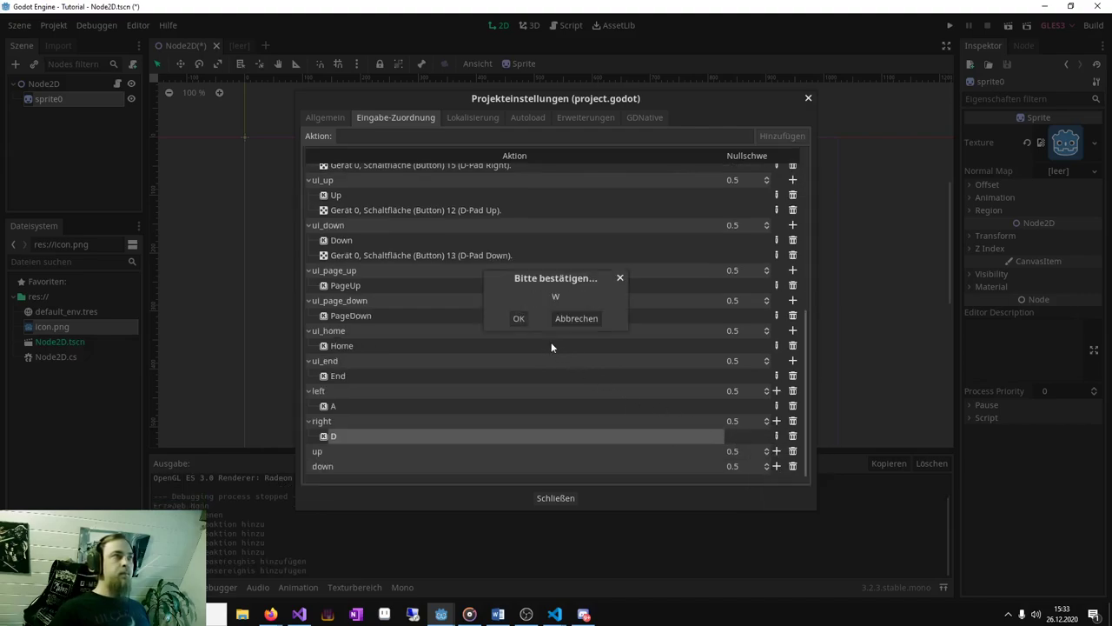
click(518, 318)
click(776, 466)
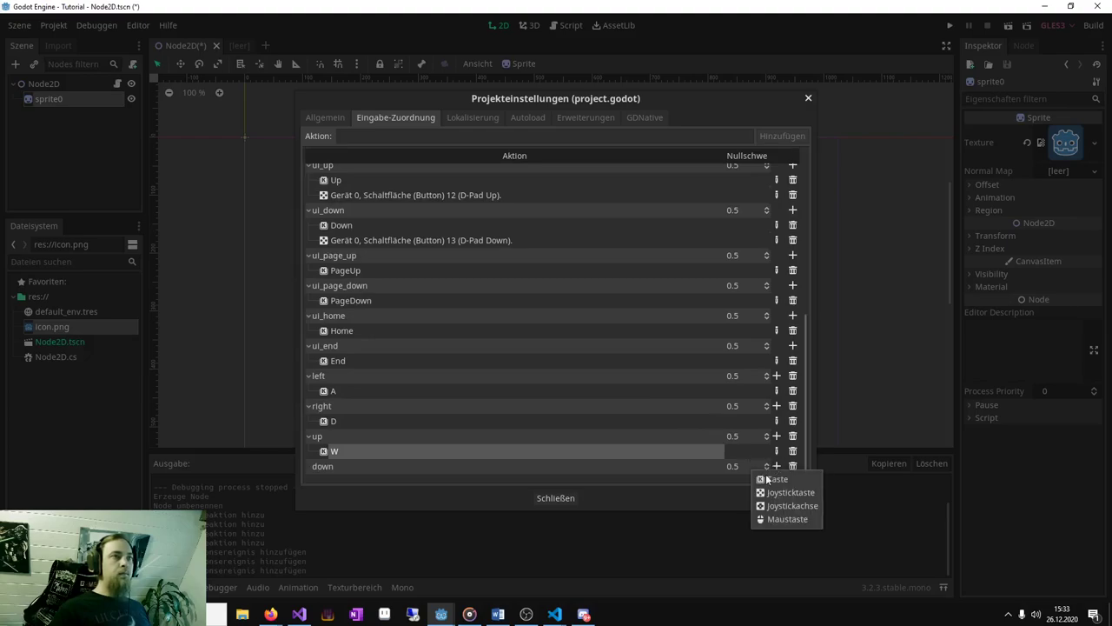
click(776, 476)
key(s)
click(518, 319)
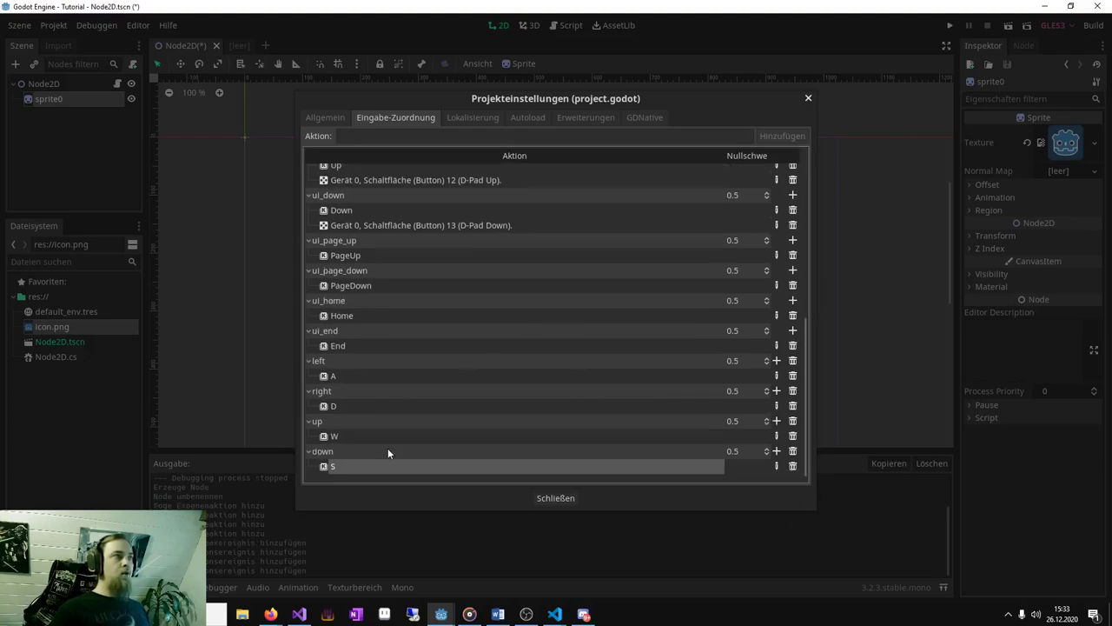
click(554, 499)
key(ctrl+s)
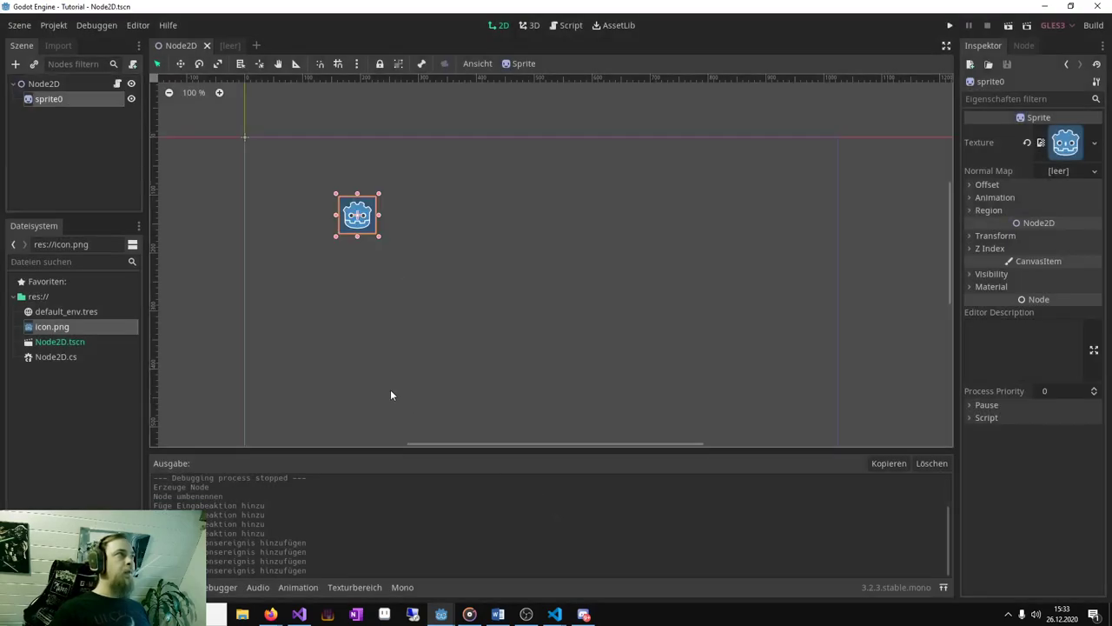
Delete the example comment block at the top of the Node2D class in Node2D.cs.
mouse_move(554, 614)
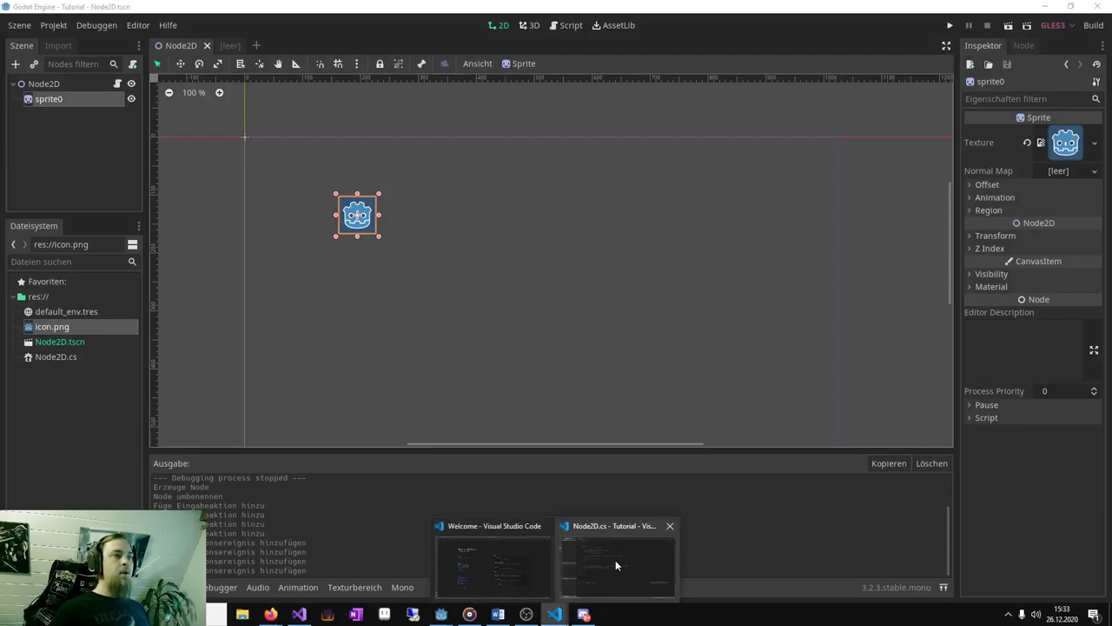
click(615, 560)
click(709, 170)
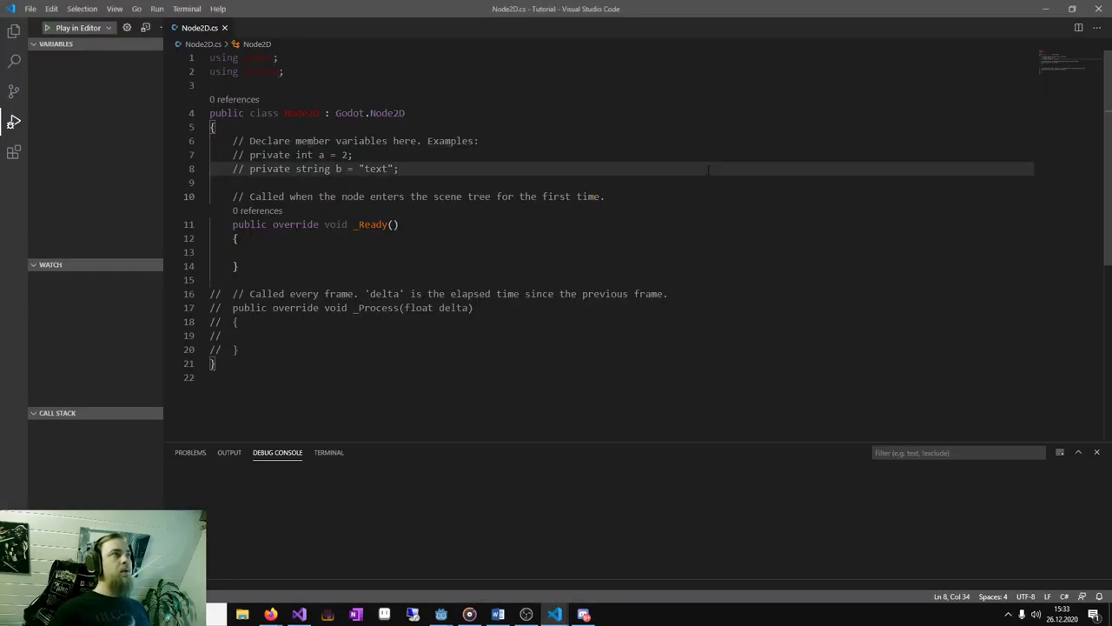
key(Up)
key(Up)
key(Home)
key(shift+Up)
key(shift+Up)
key(shift+Up)
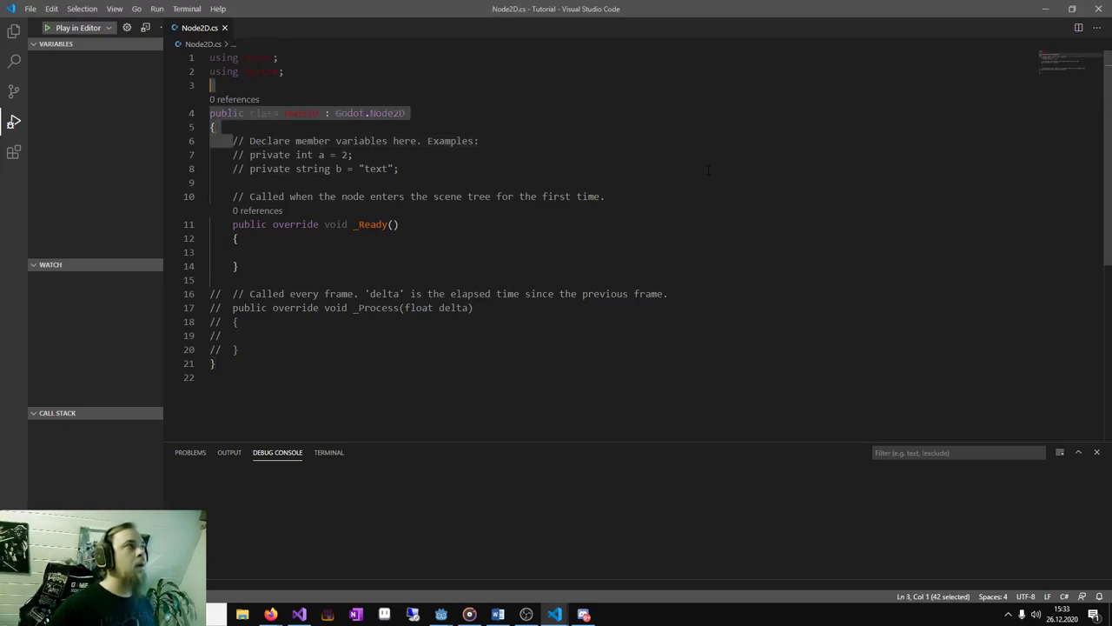
key(Down)
key(Down)
key(Down)
key(shift+Down)
key(shift+Down)
key(shift+Down)
key(shift+Down)
key(shift+End)
key(Delete)
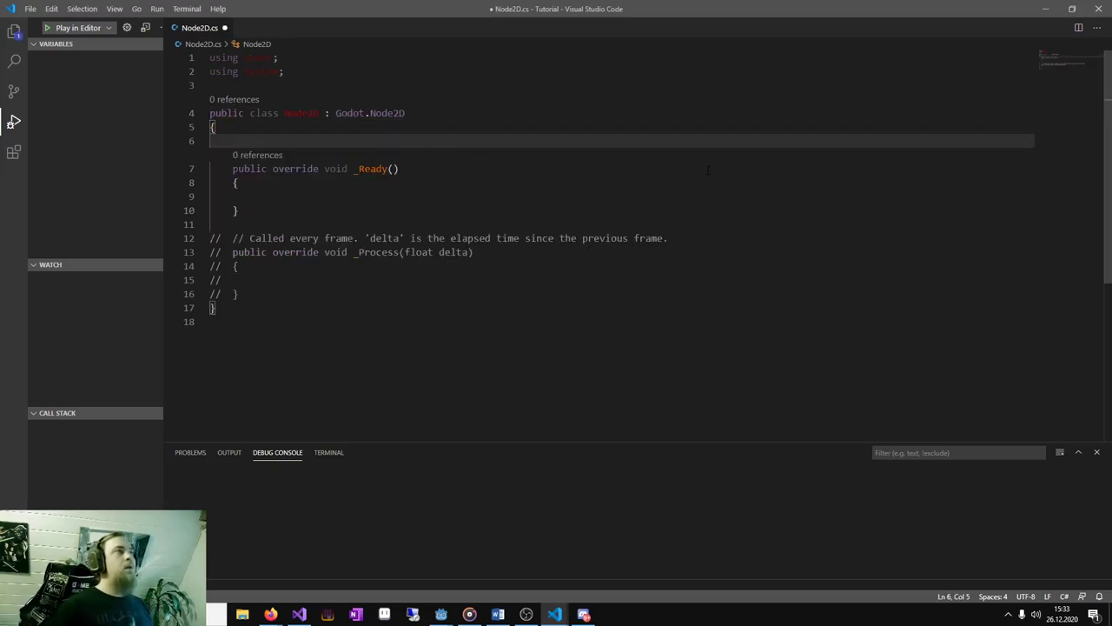
Remove the per-frame comment and uncomment the _Process(float delta) method.
key(Down)
key(Down)
key(Down)
key(Down)
key(Down)
key(Home)
key(shift+End)
key(Delete)
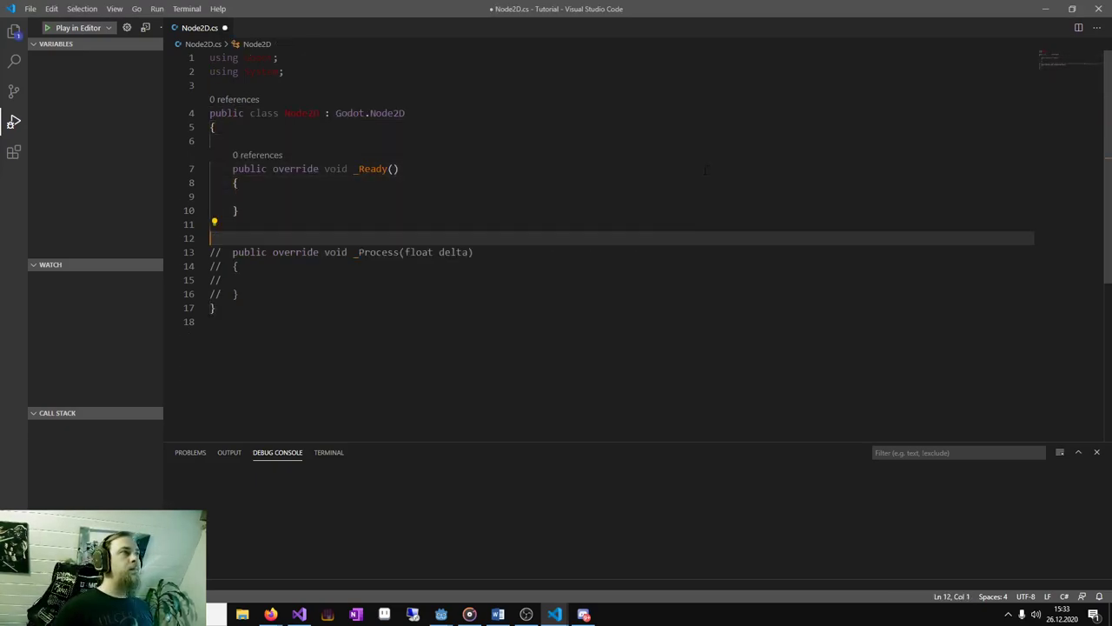
key(Down)
key(shift+Right)
key(shift+Right)
key(Down)
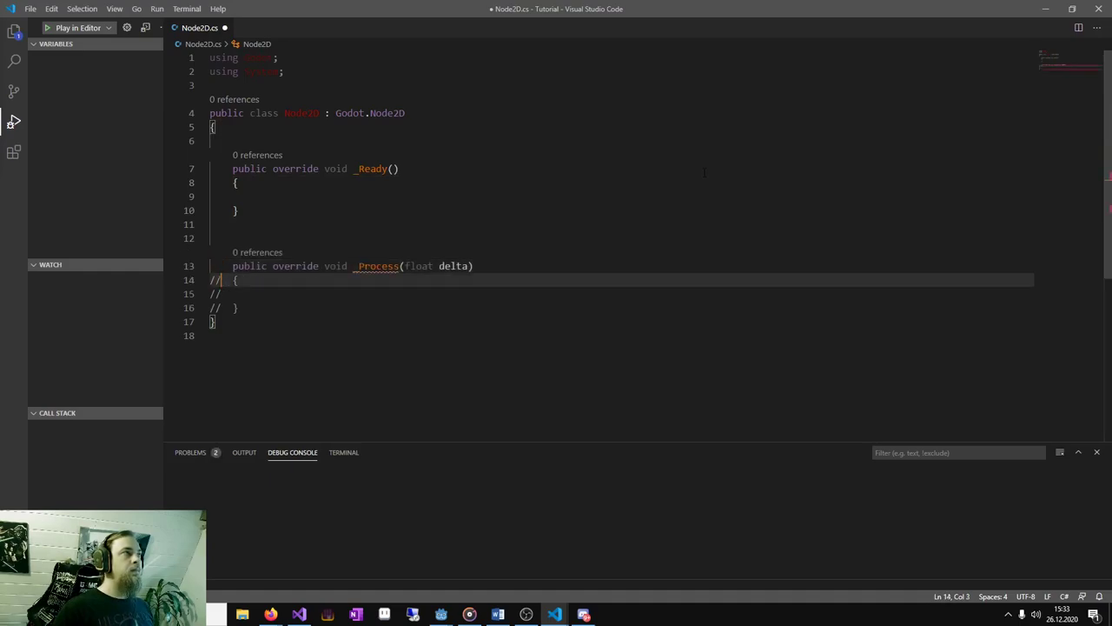
key(shift+Left)
key(shift+Left)
key(Down)
key(BackSpace)
key(BackSpace)
key(Down)
key(Delete)
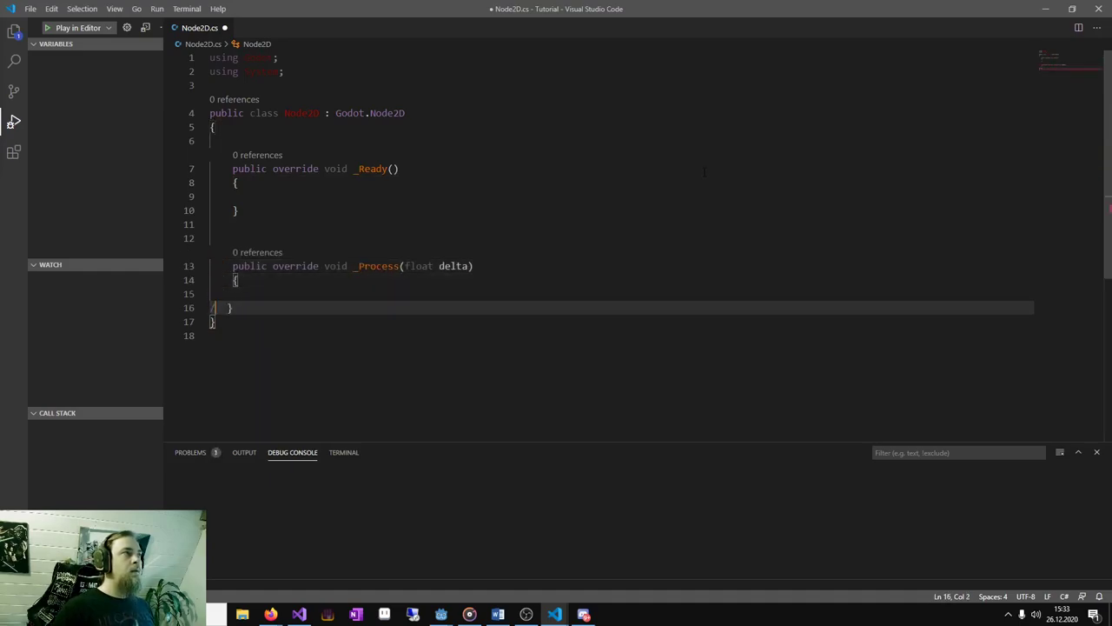
key(BackSpace)
Insert an empty line right after the class's opening brace.
key(Up)
key(Up)
key(Up)
key(Up)
key(Up)
key(Up)
key(Up)
key(Up)
key(Up)
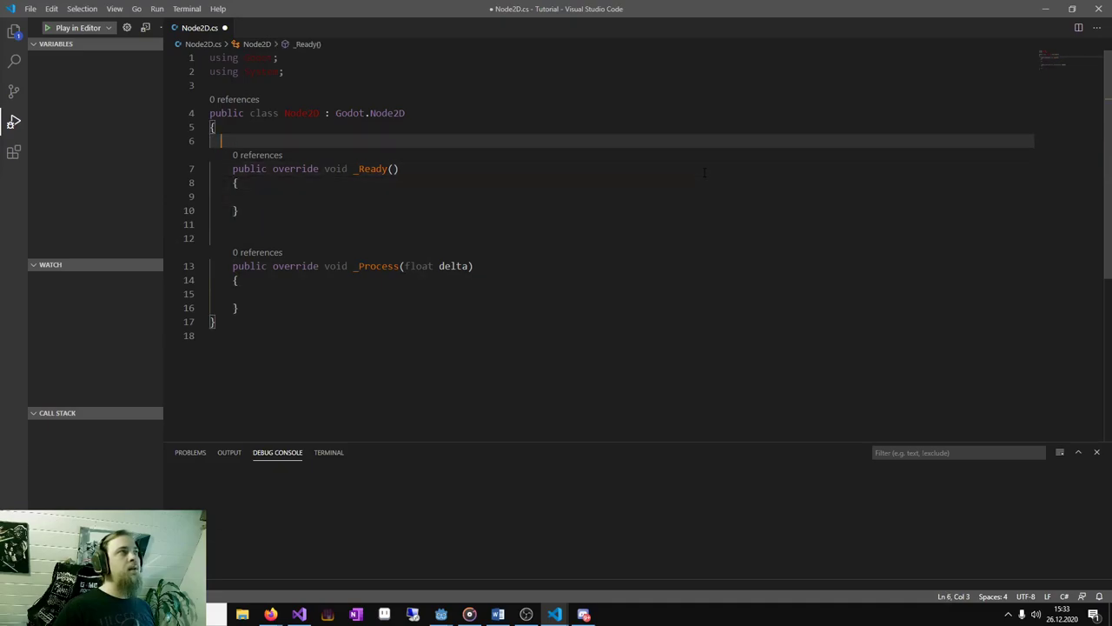
key(Return)
key(Up)
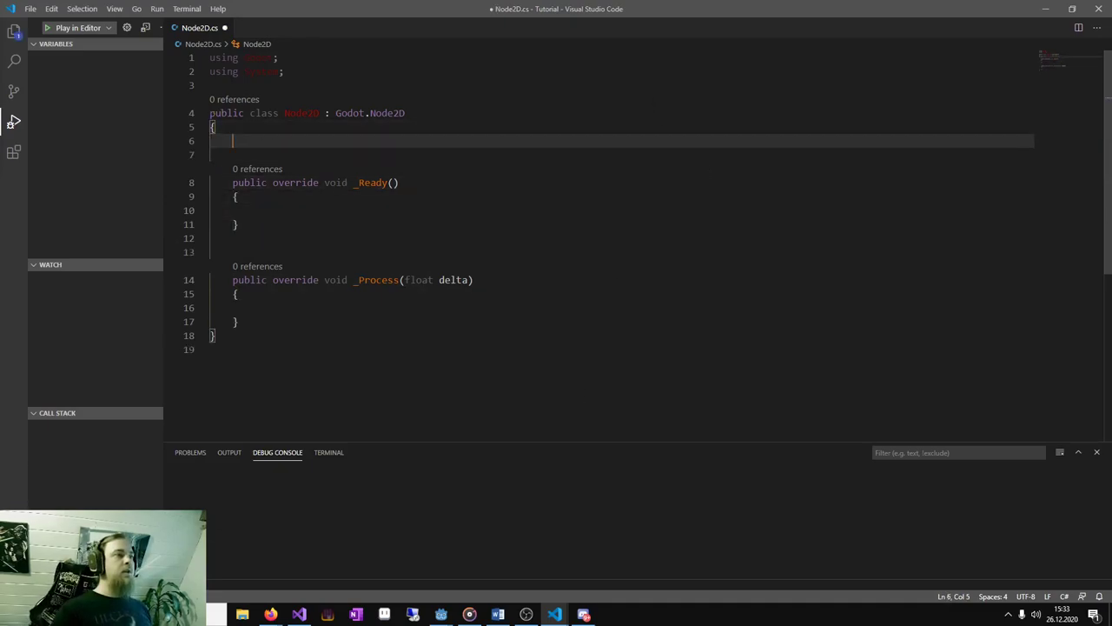
mouse_move(441, 614)
click(471, 559)
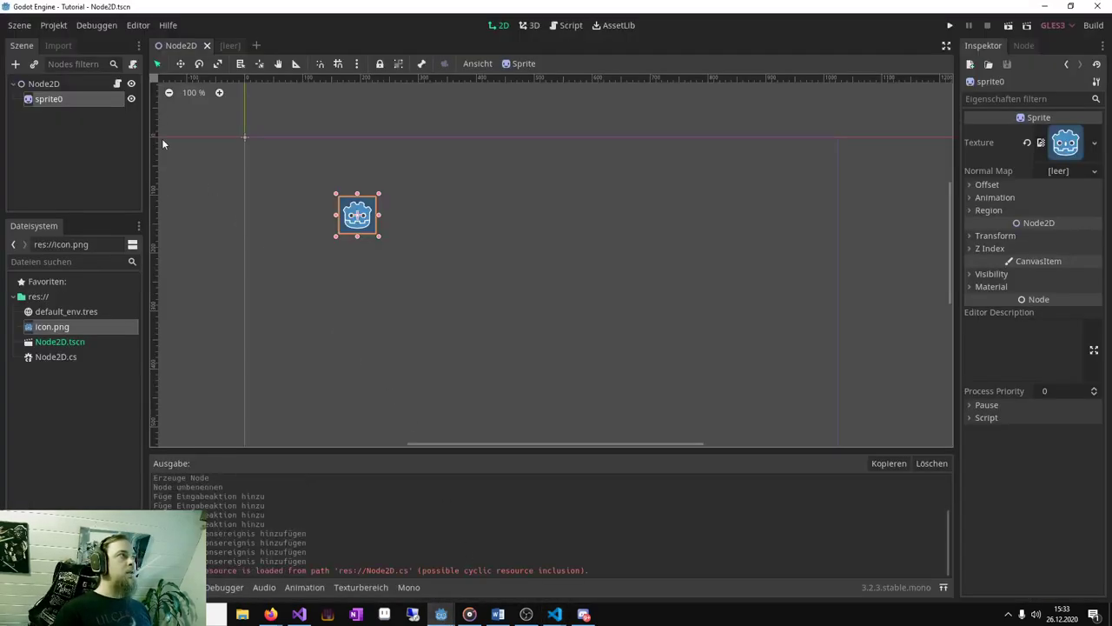
click(36, 108)
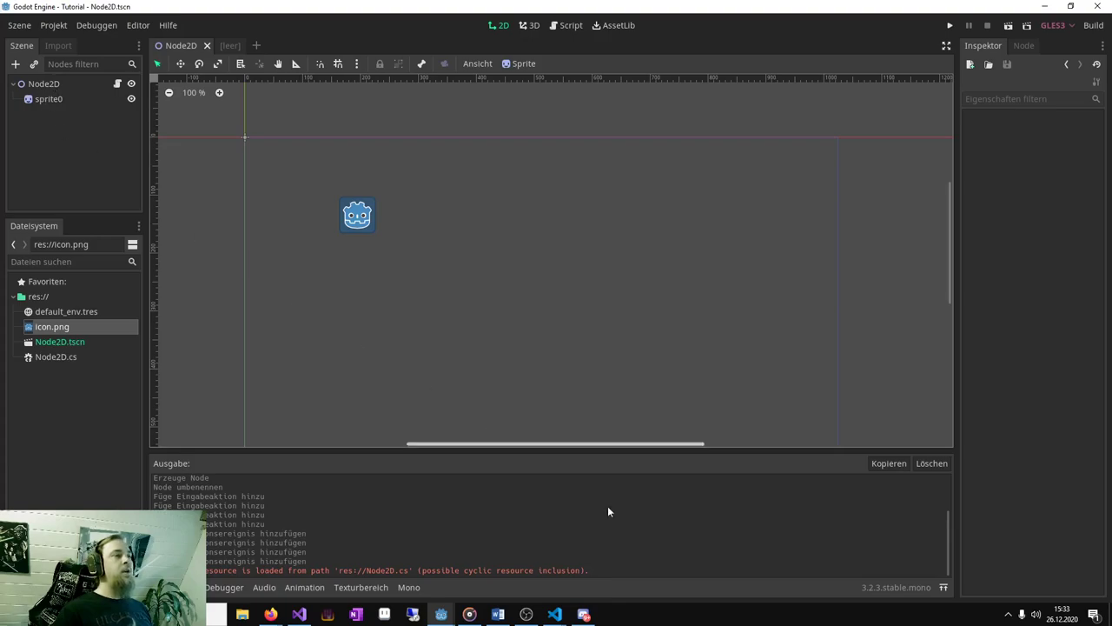
mouse_move(555, 614)
click(602, 575)
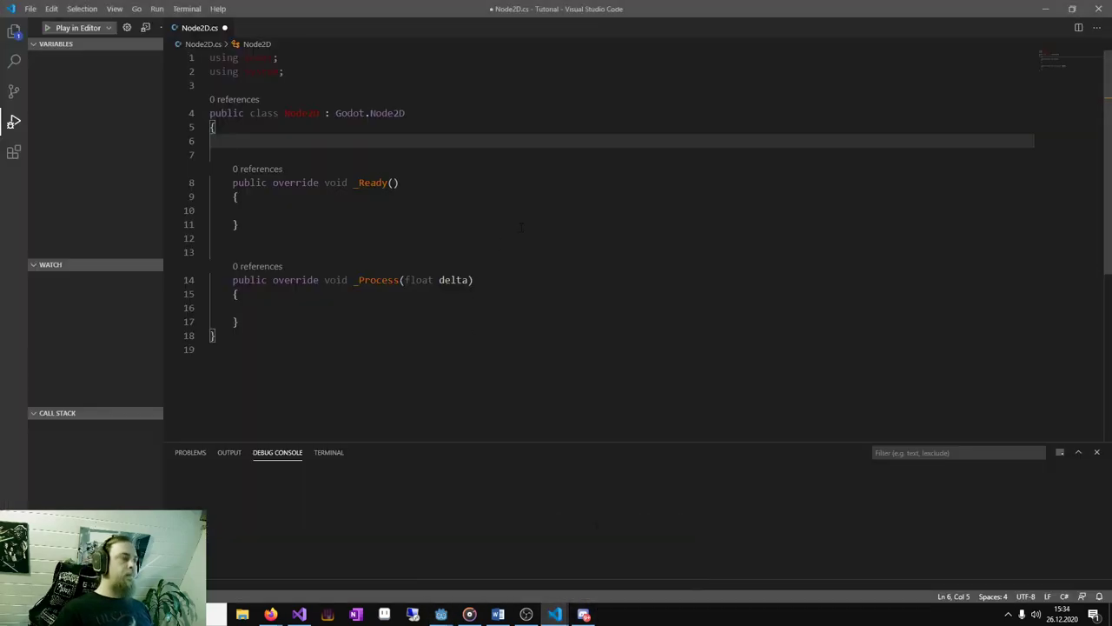
Add 'private Sprite sprite0;', assign sprite0 = GetNode<Sprite>("sprite0") in _Ready, and save.
text(private S)
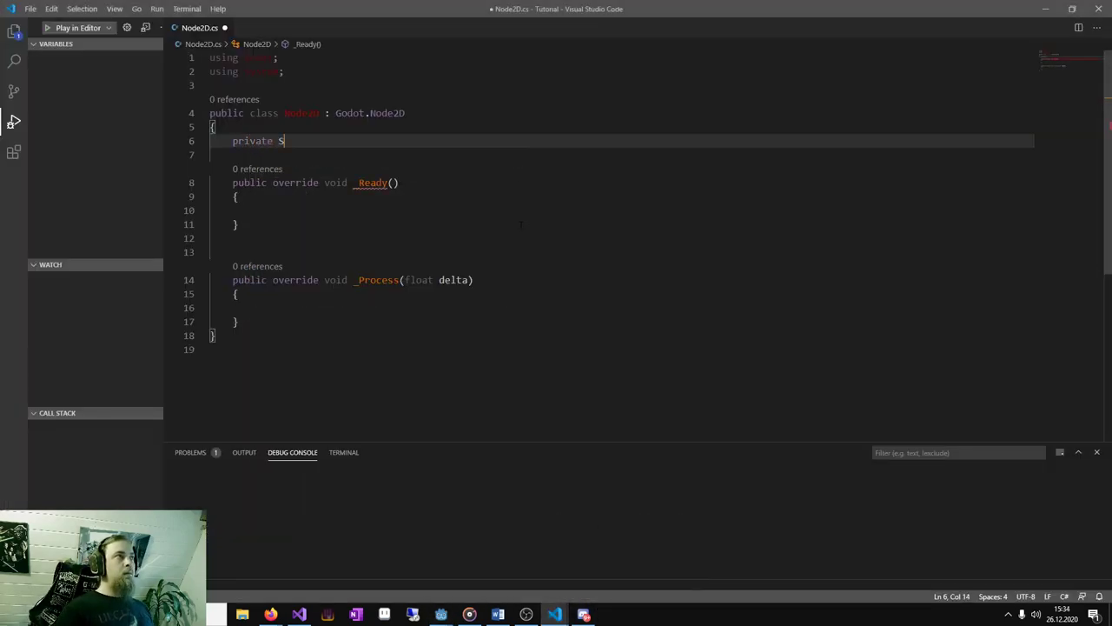
text(prite )
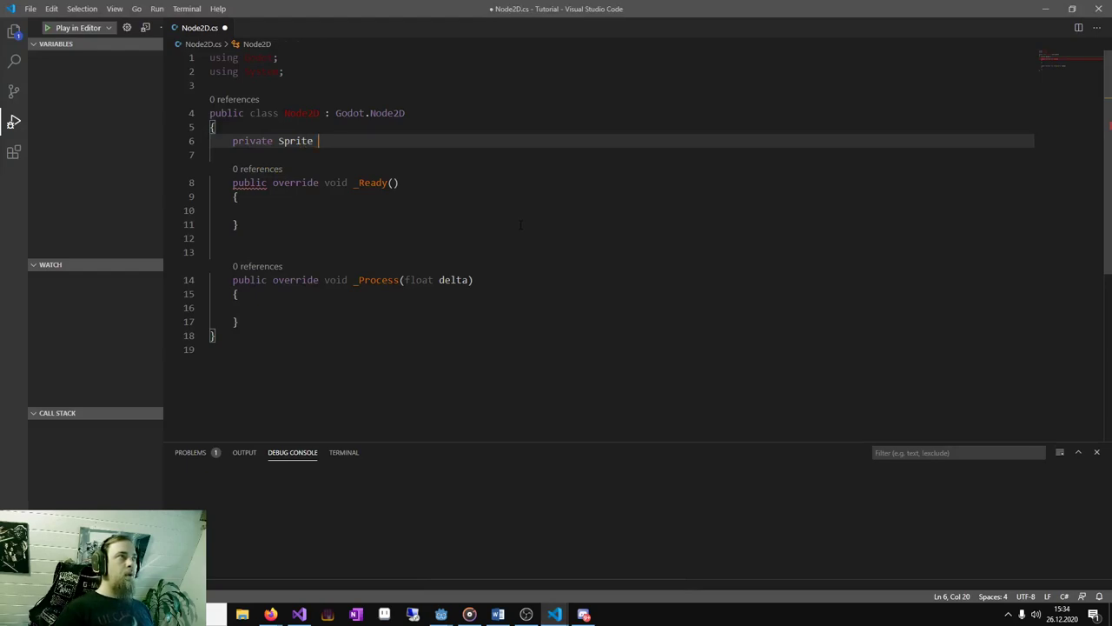
text(spr)
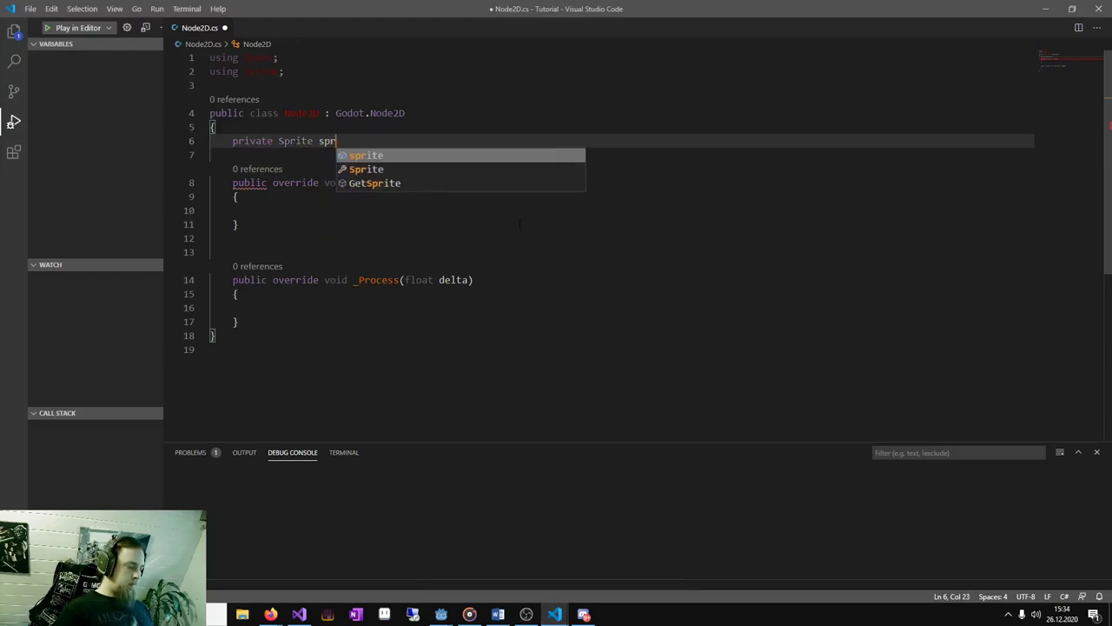
text(ite0;)
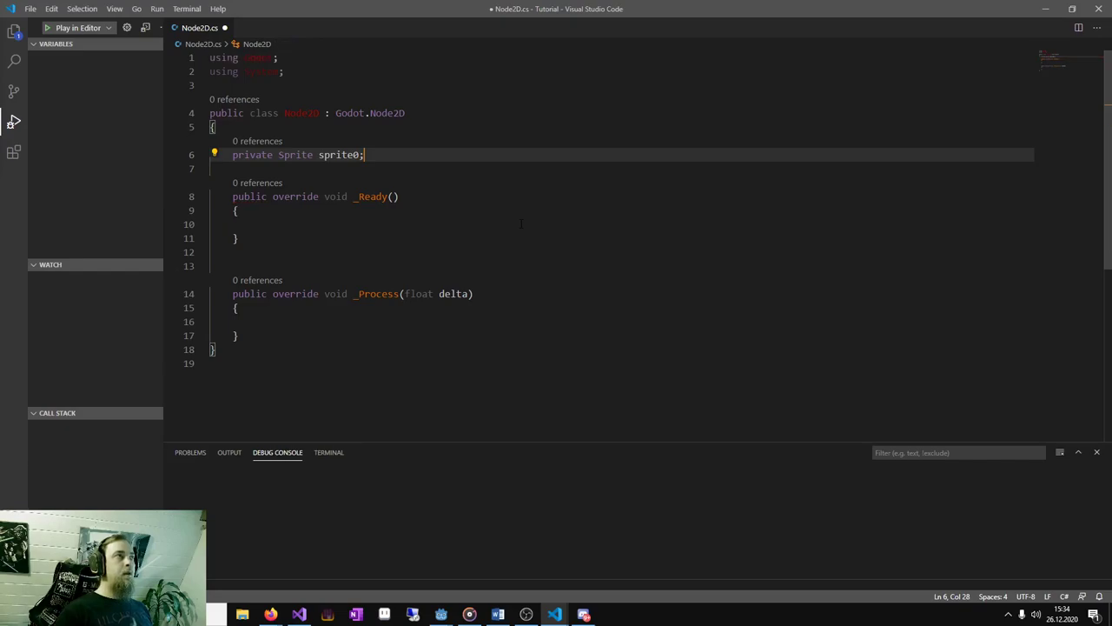
click(549, 225)
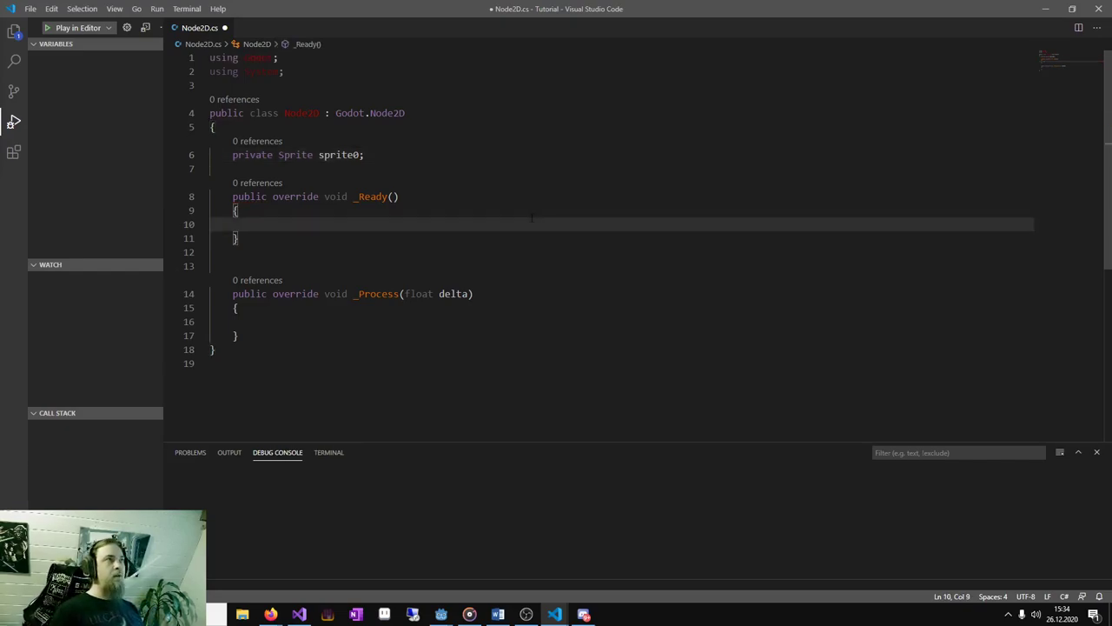
text(sprite0 = )
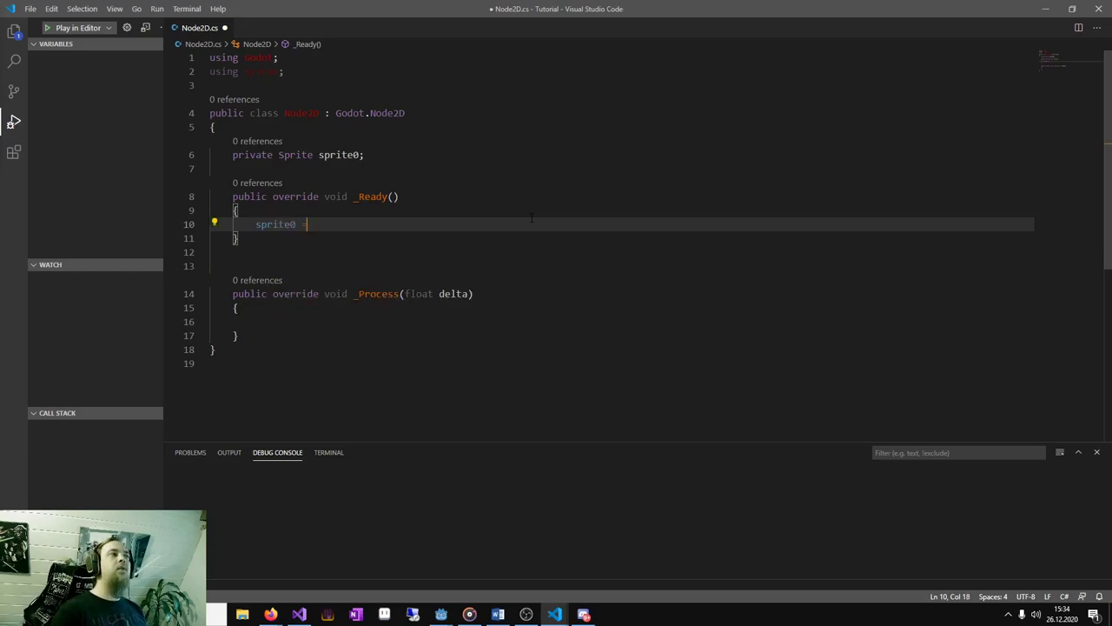
text(Getno)
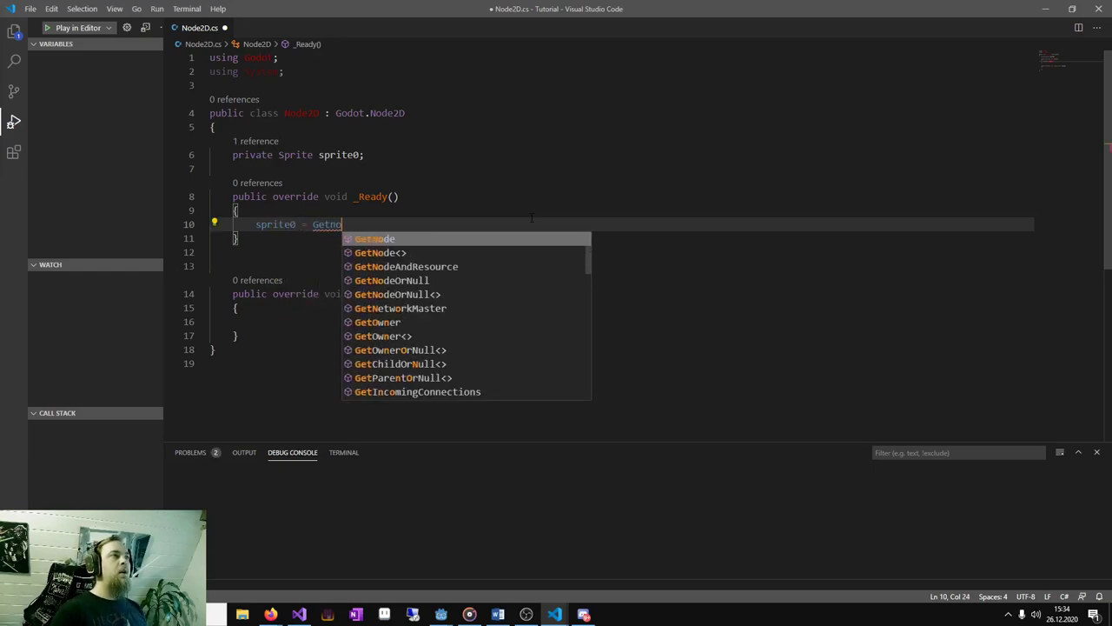
text(de<Spr)
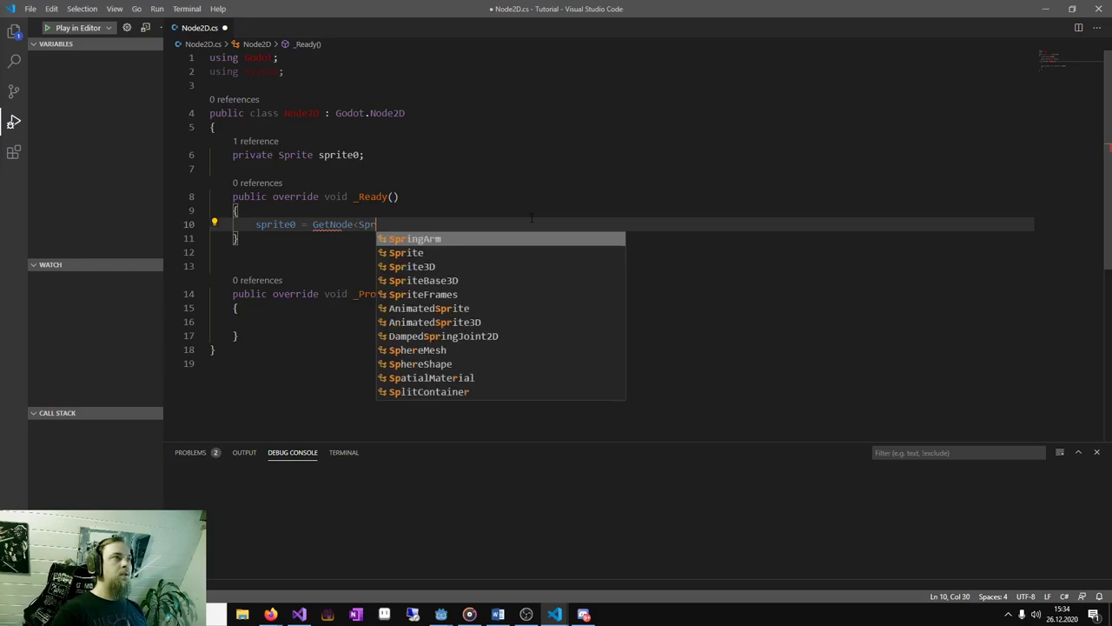
text(ite>)
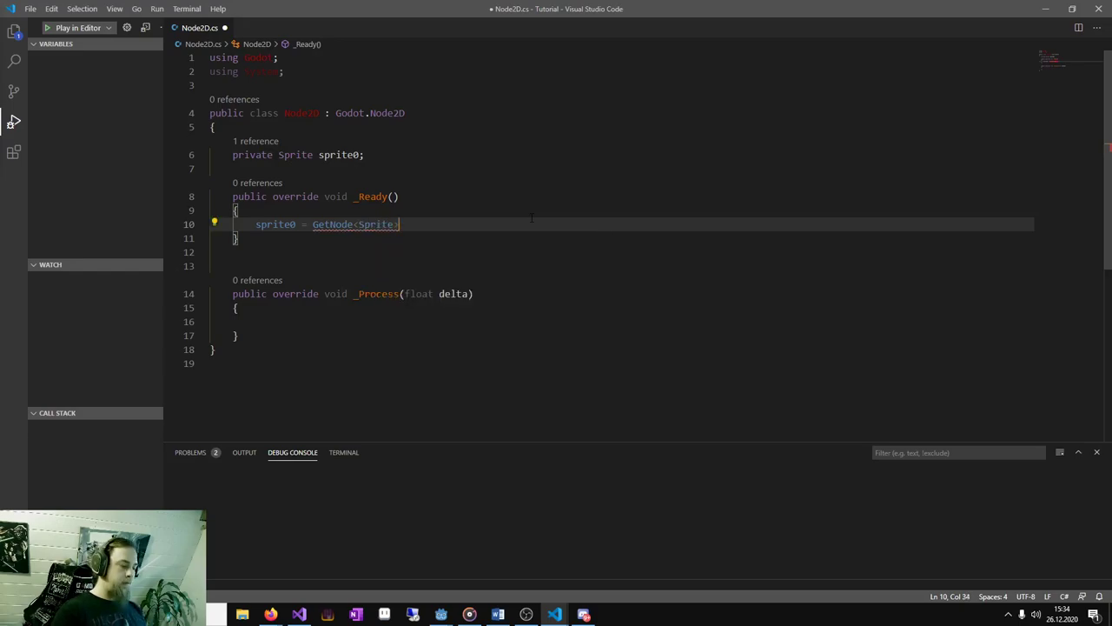
text((")
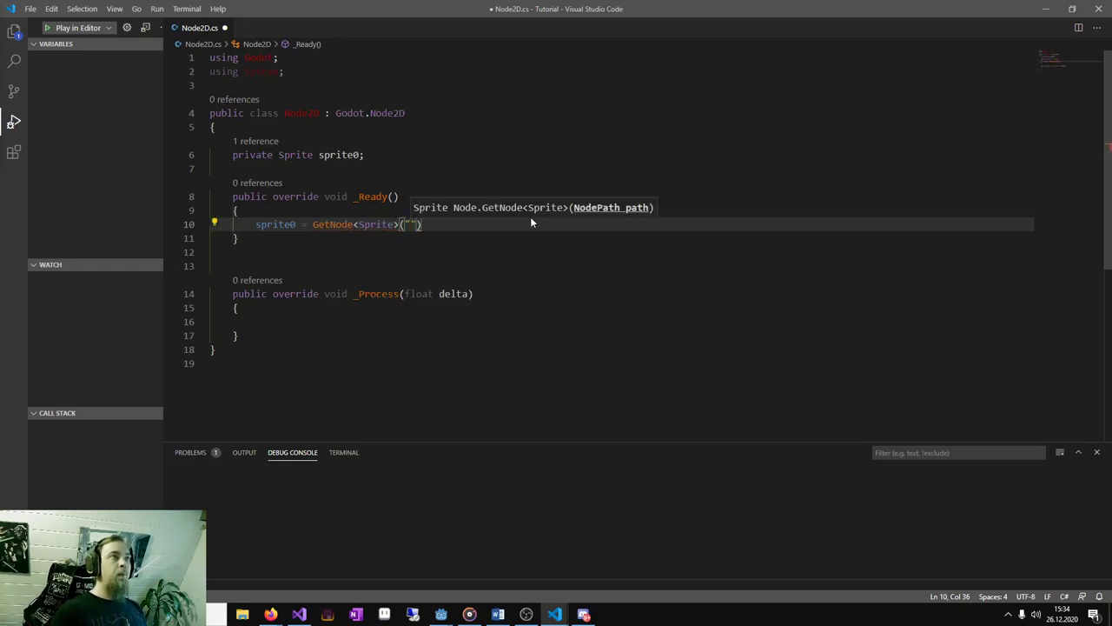
text(sprite0)
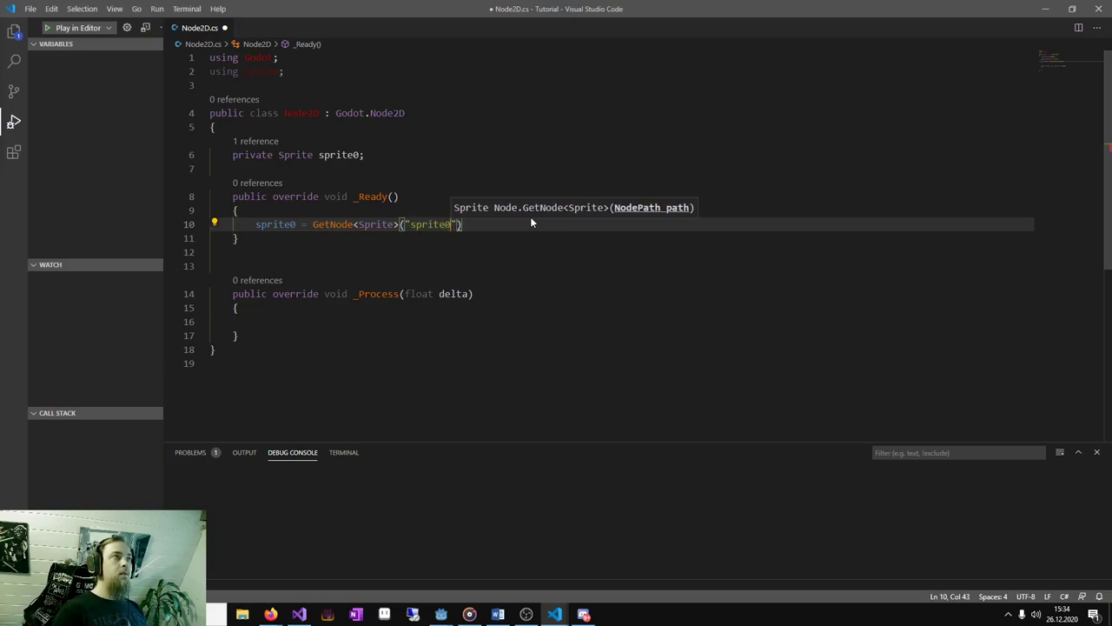
text(");)
key(ctrl+s)
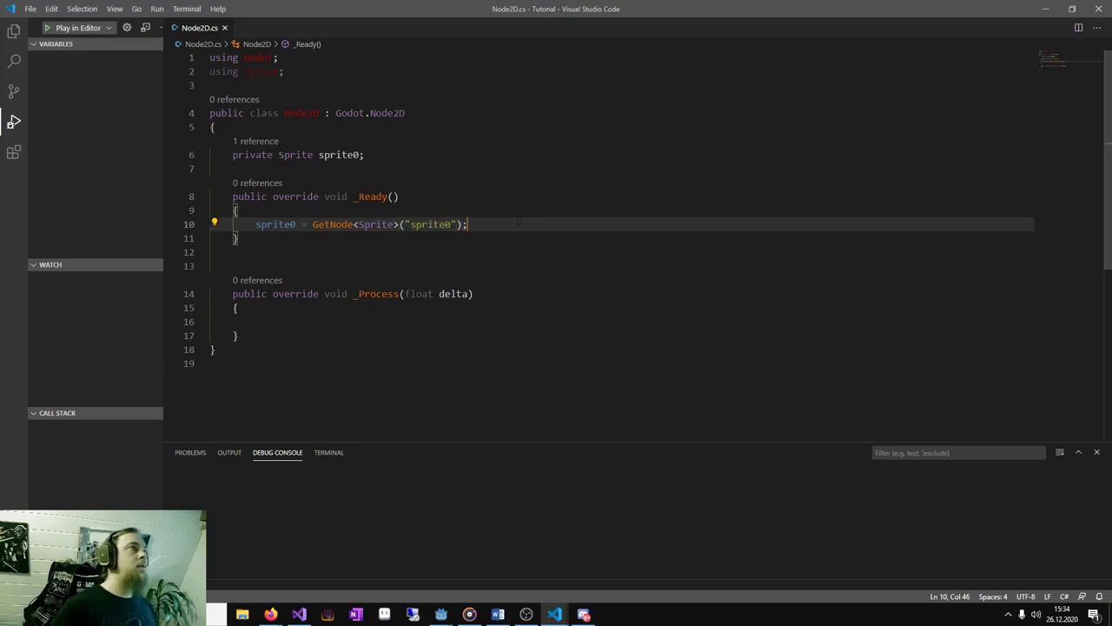
click(517, 266)
Declare var move = Vector2.Zero; at the start of _Process.
click(570, 308)
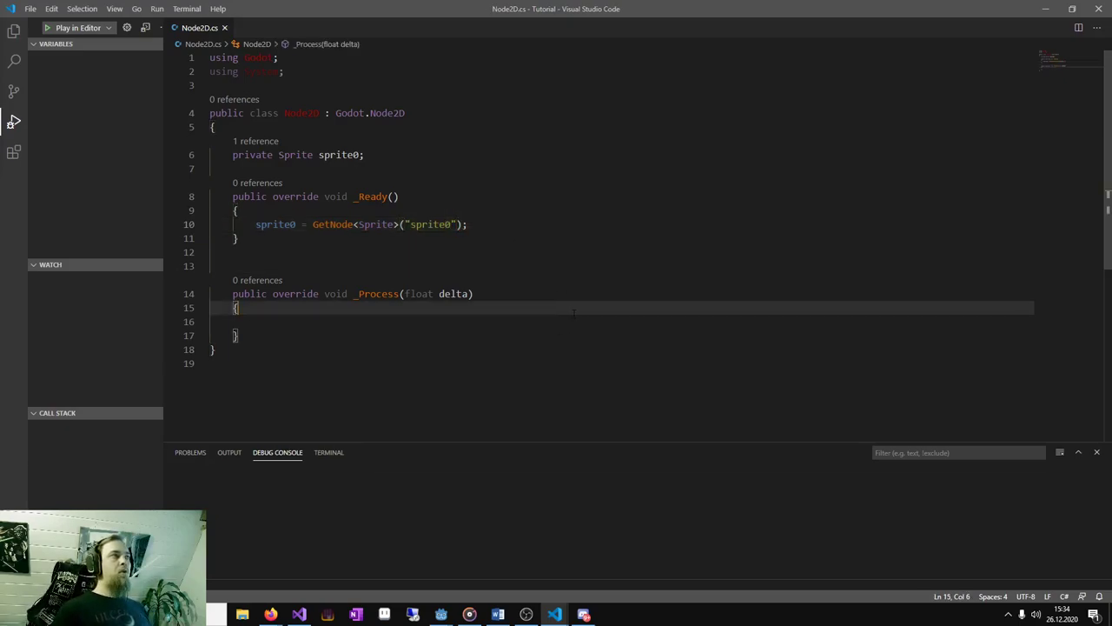
click(571, 321)
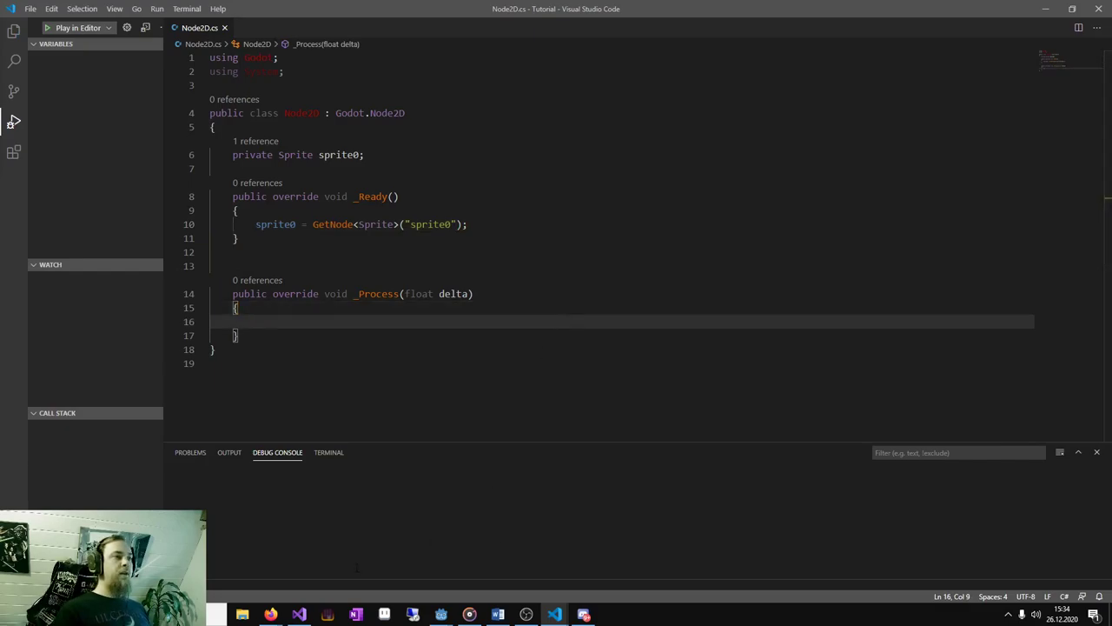
click(304, 612)
click(406, 326)
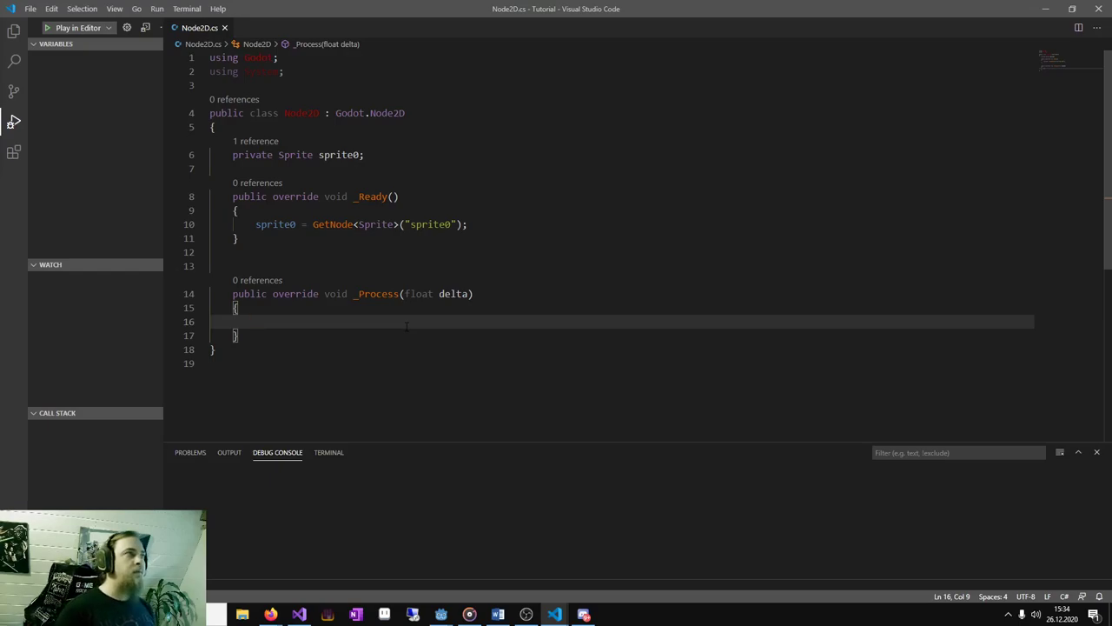
text(var )
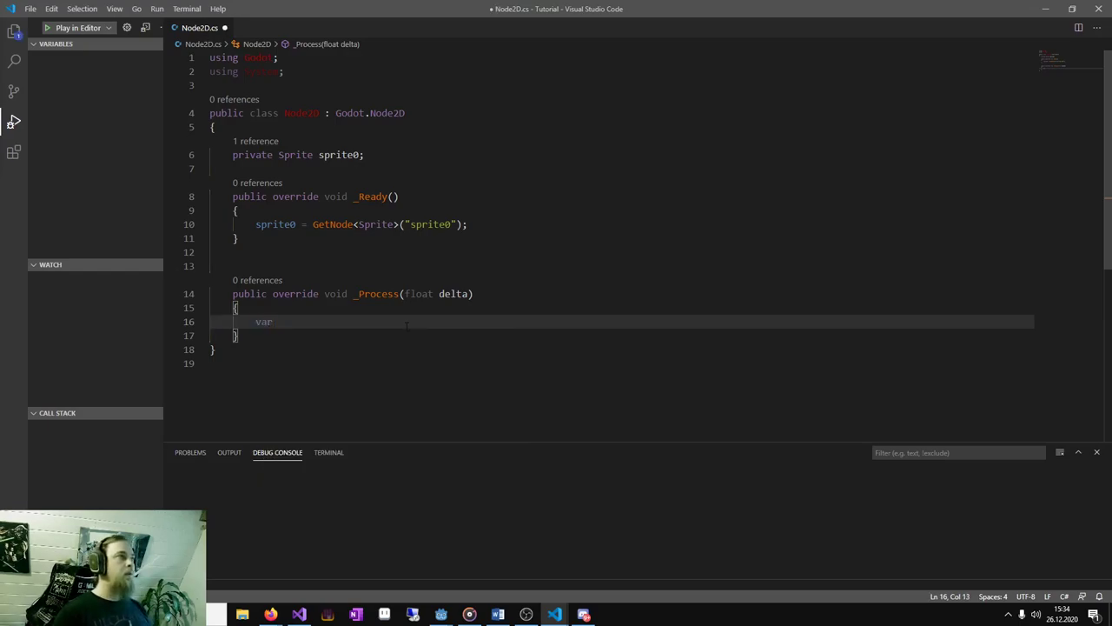
text(mov)
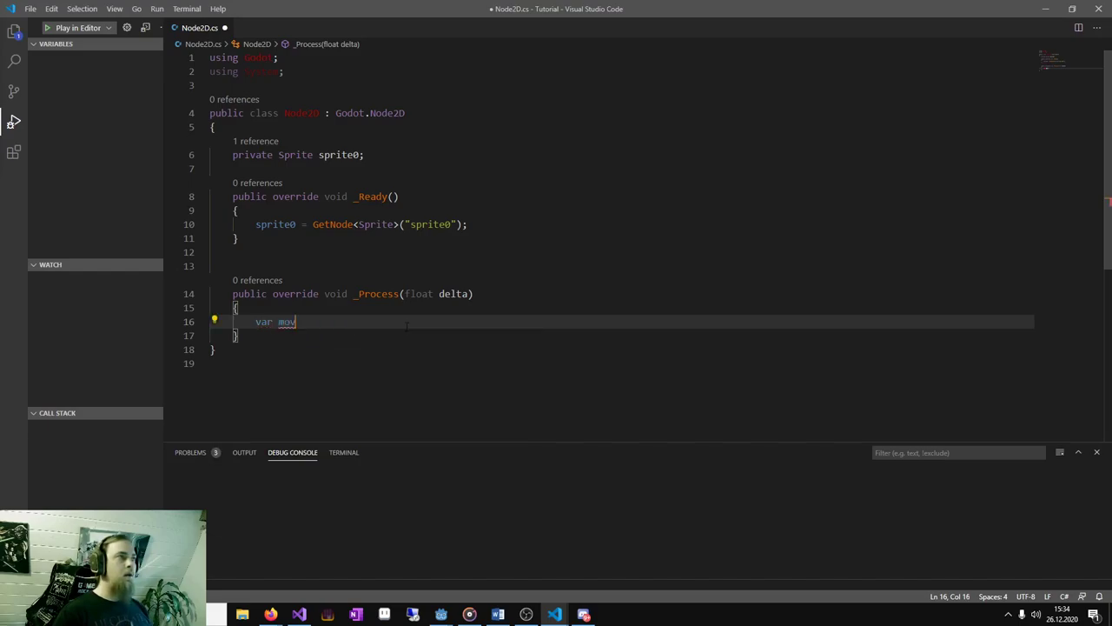
text(e = )
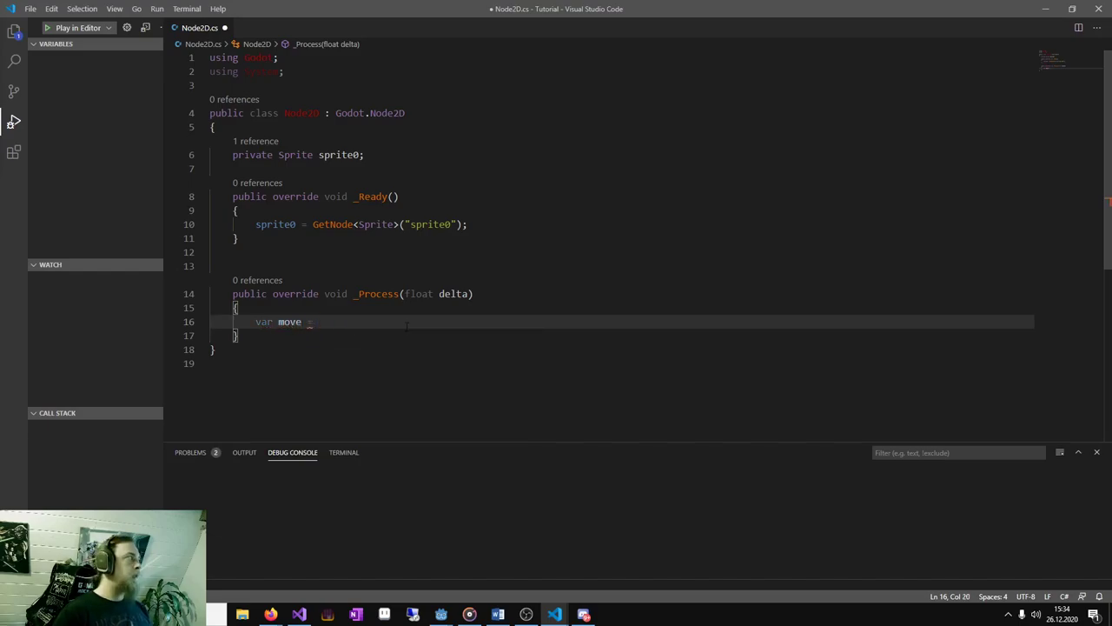
text(Vector2 .)
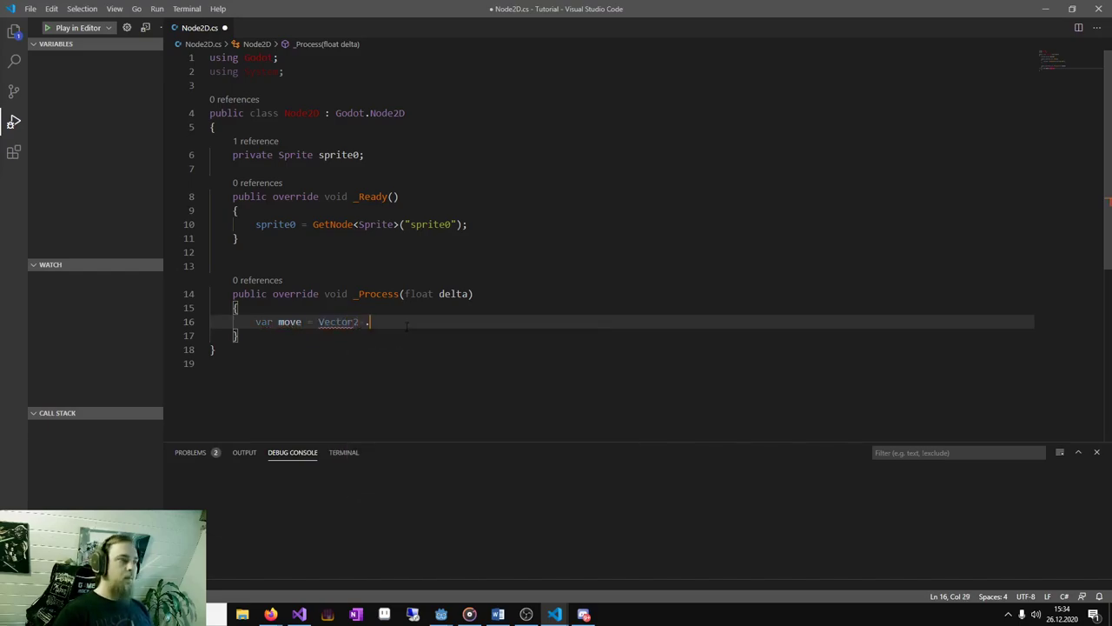
key(BackSpace)
key(BackSpace)
text(.Zero;)
key(Return)
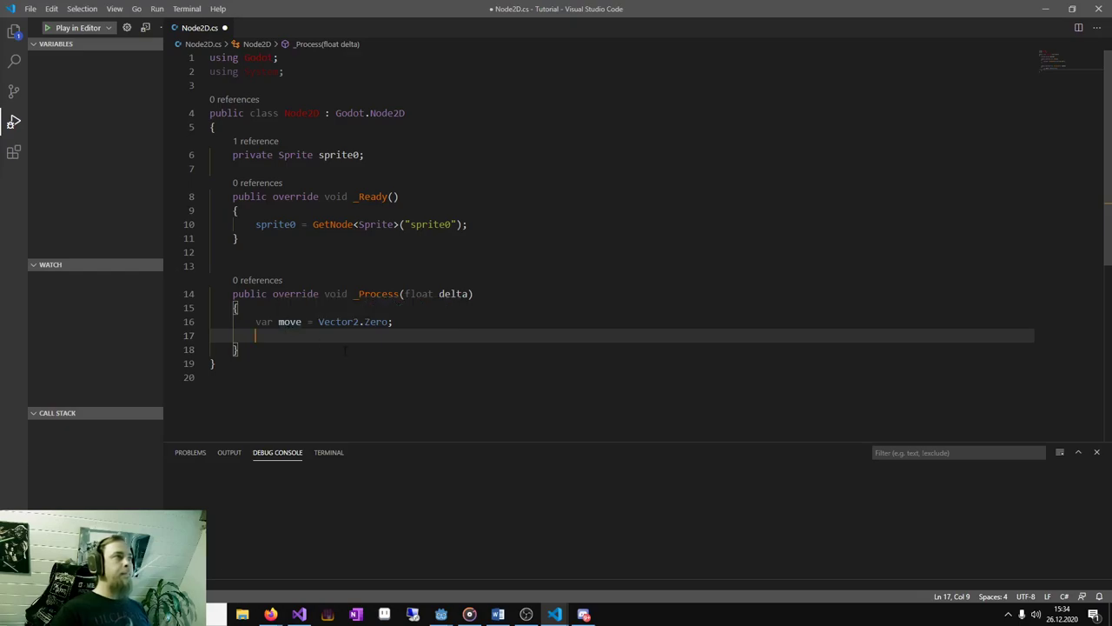
Add an if (Input.IsActionJustPressed("left")) check.
text(if (Input)
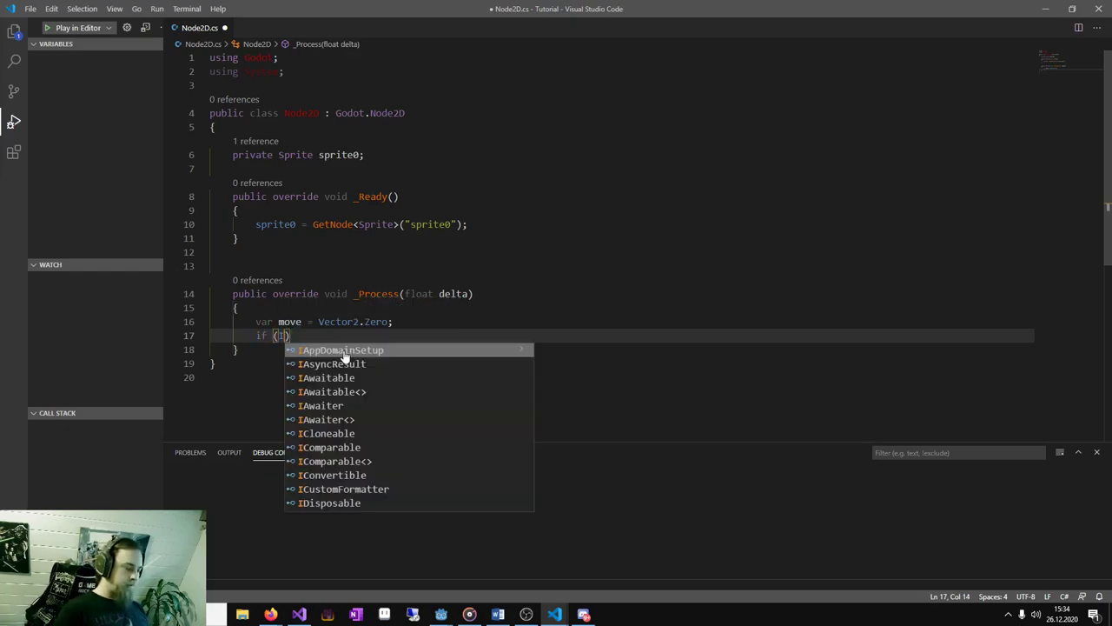
text(.)
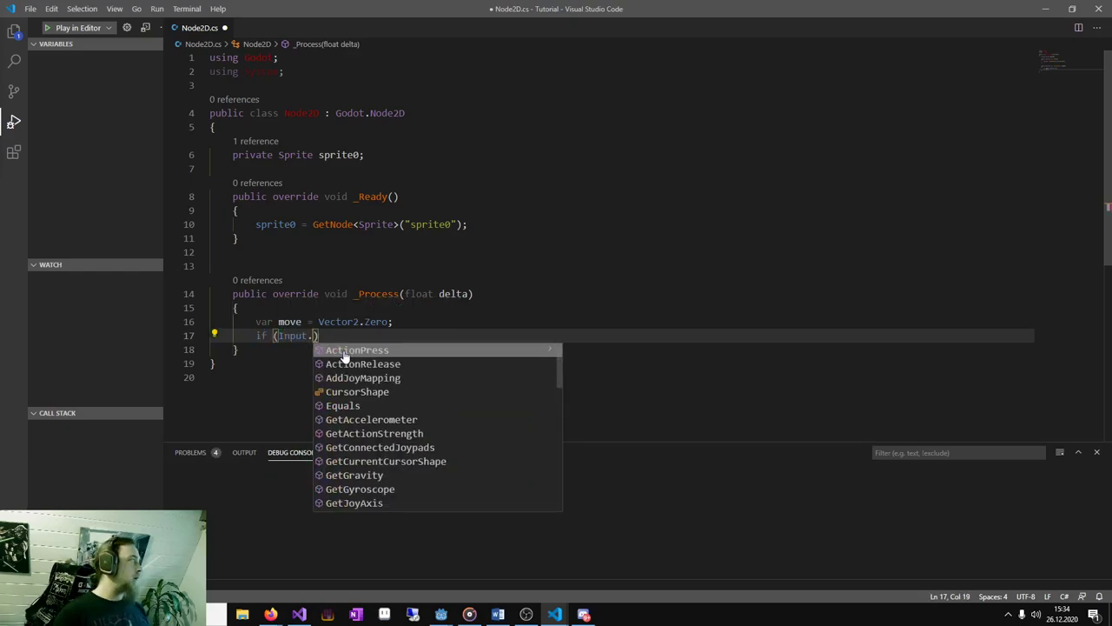
text(OI)
key(BackSpace)
text(I)
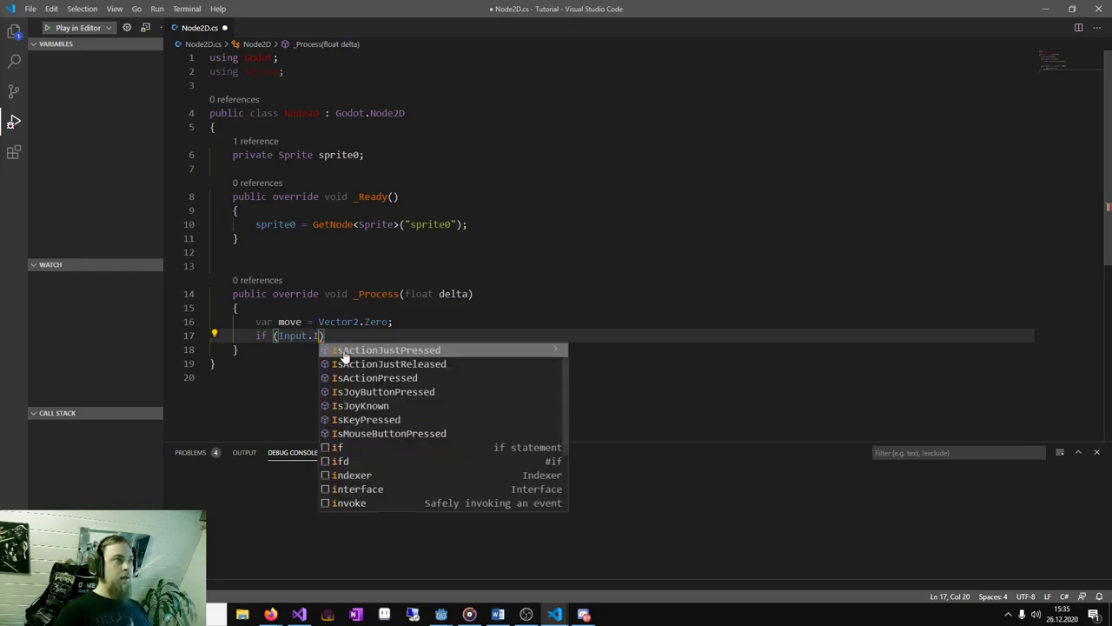
text(s)
click(344, 351)
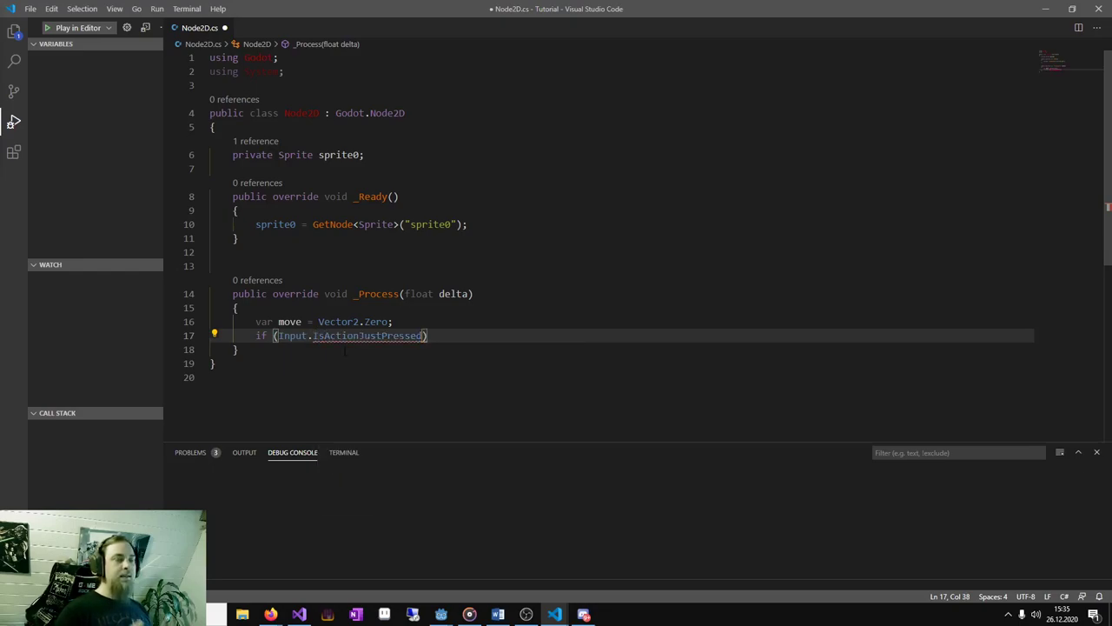
text(()
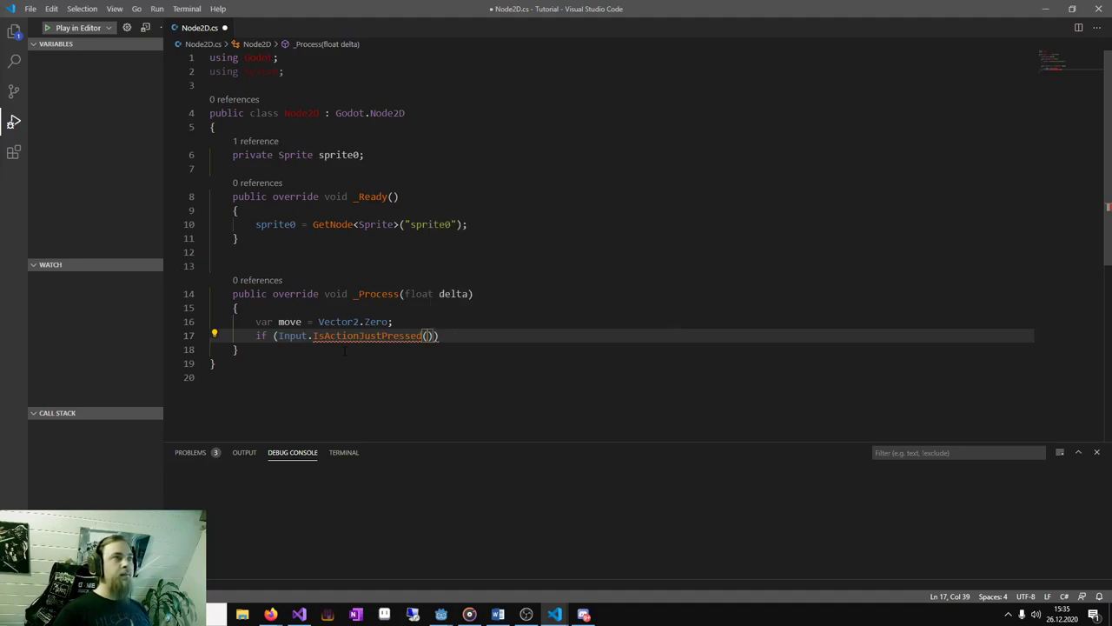
click(276, 335)
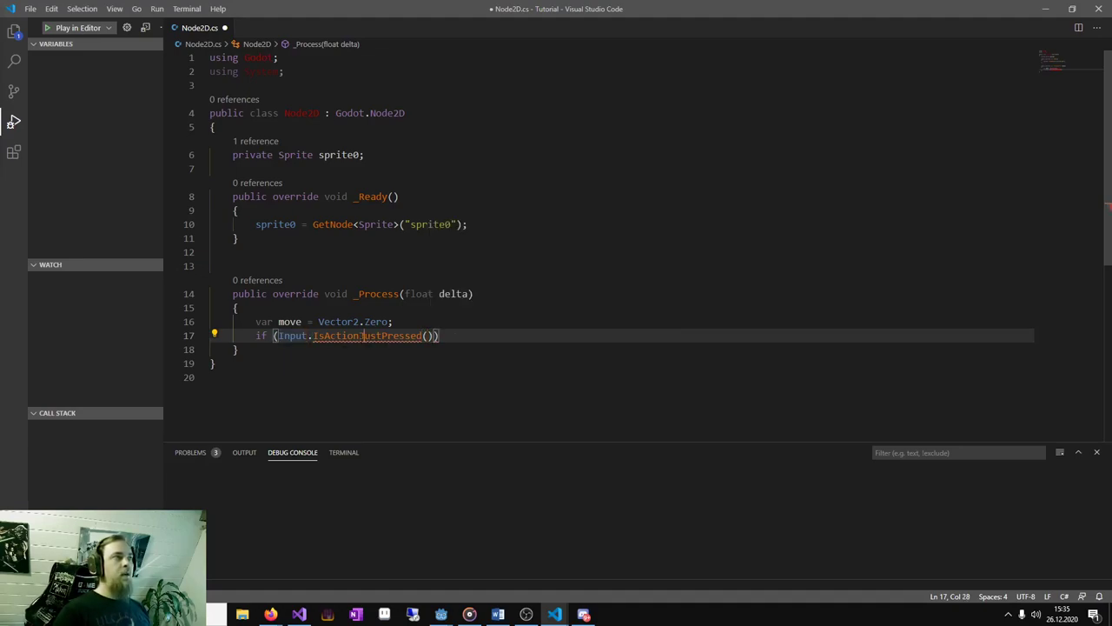
click(317, 335)
drag(316, 335, 405, 335)
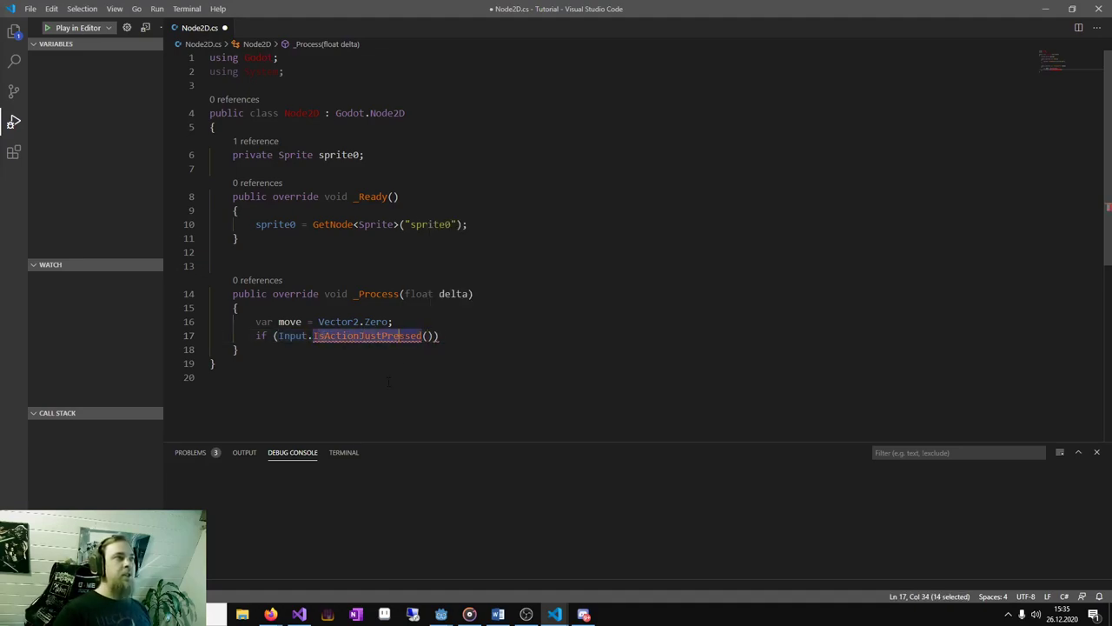
key(Right)
key(Right)
key(Right)
key(Right)
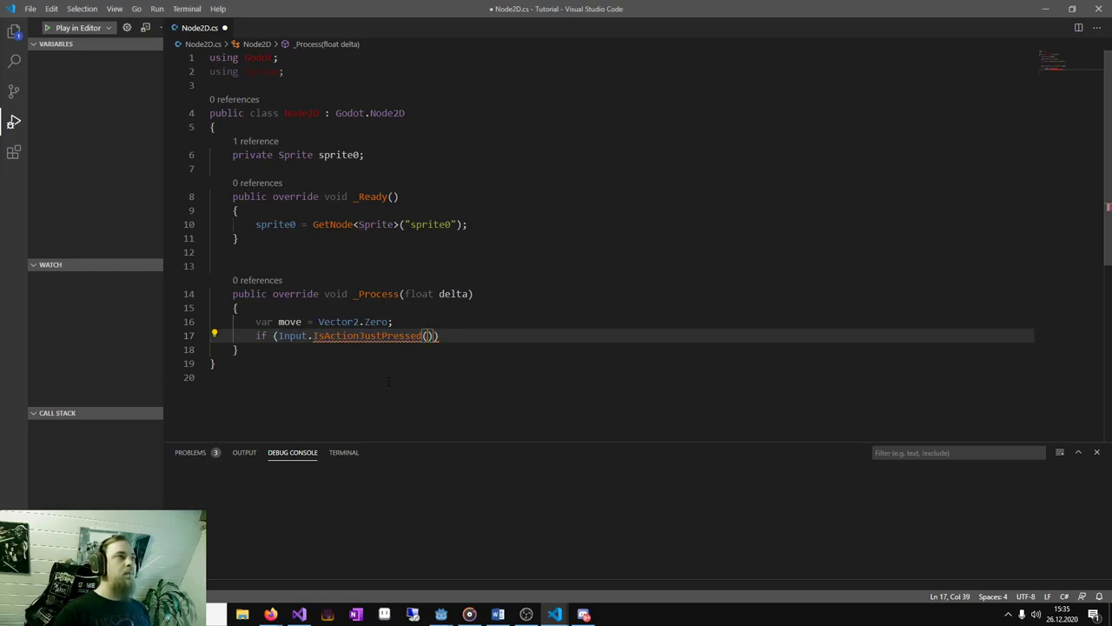
text(")
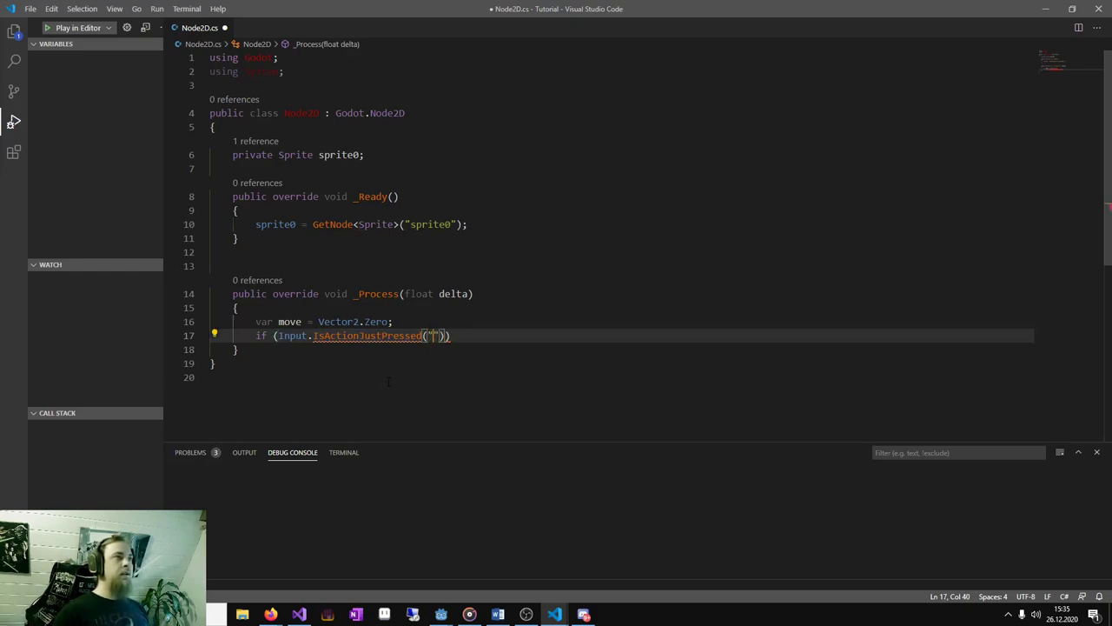
text(left)
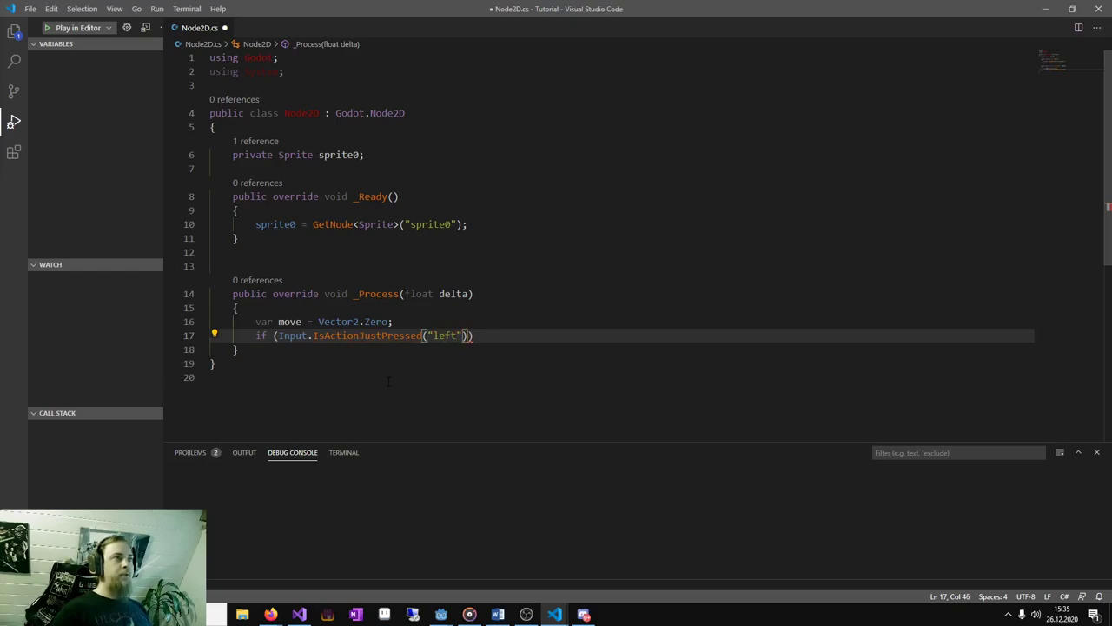
key(End)
Make the left check decrease move.x by 1.
key(Return)
key(Tab)
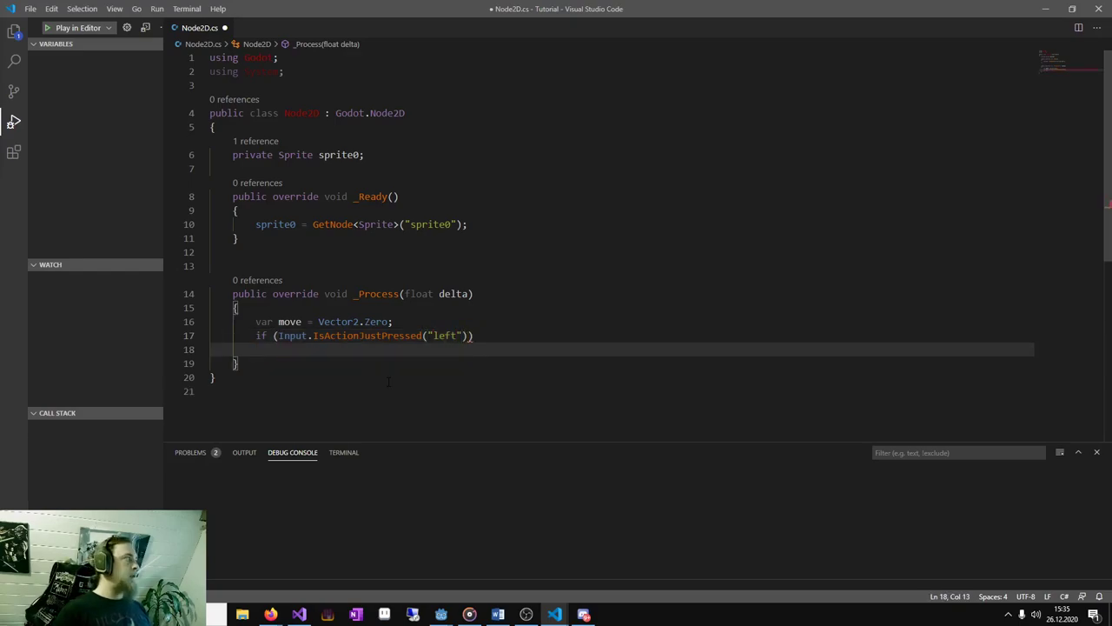
text(move.x -=)
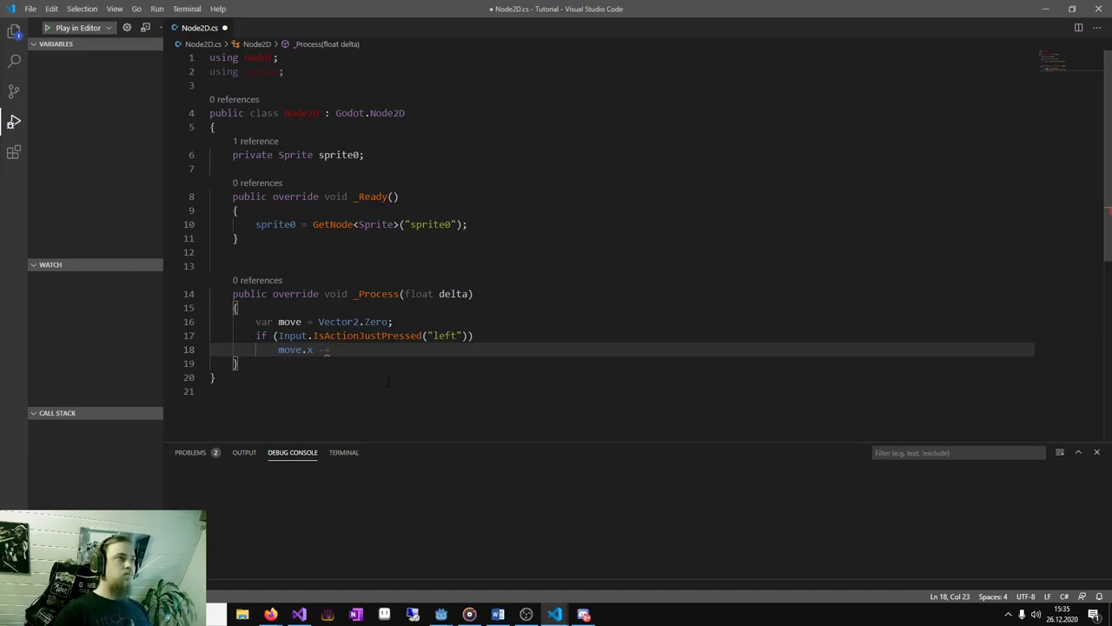
click(467, 168)
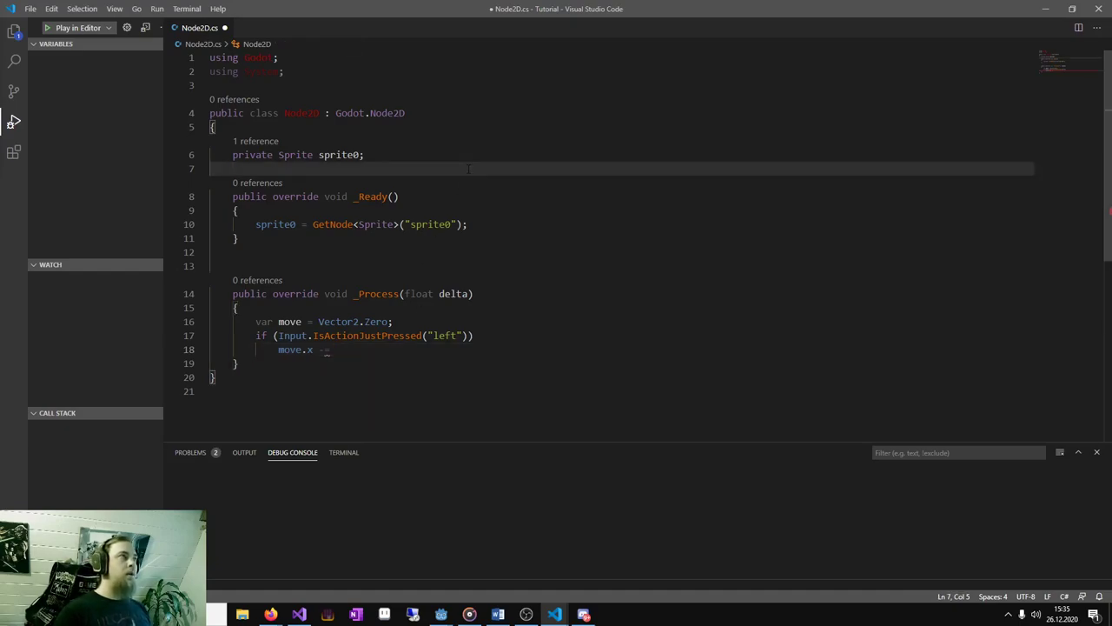
key(Down)
key(Down)
key(Down)
key(Down)
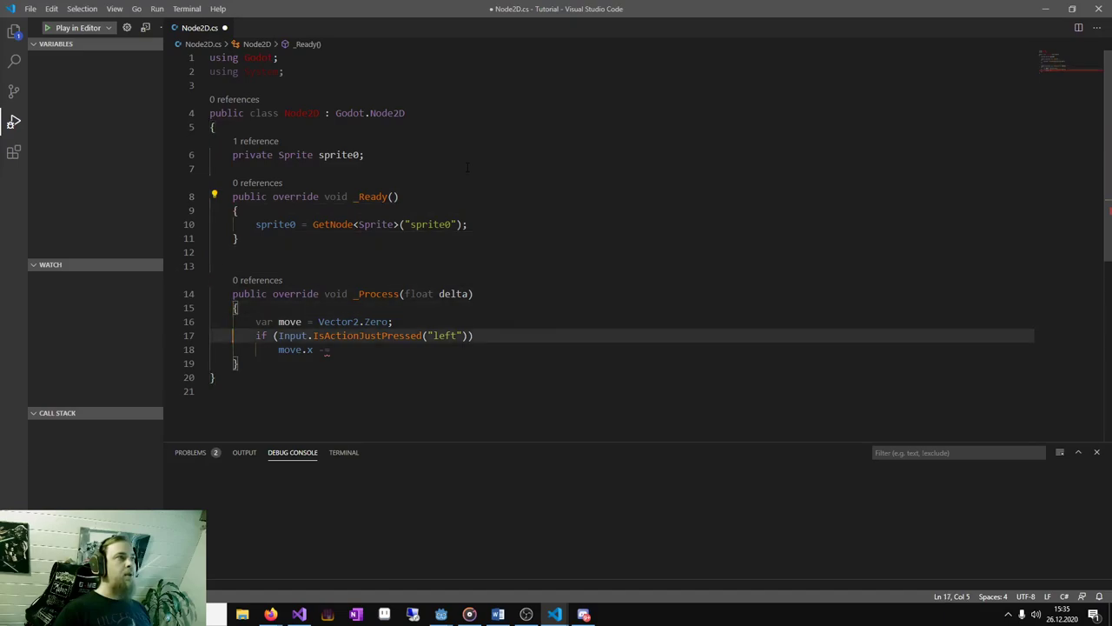
key(Down)
key(End)
text(;)
Add a "right" IsActionJustPressed check that does move.x += 1.
key(Return)
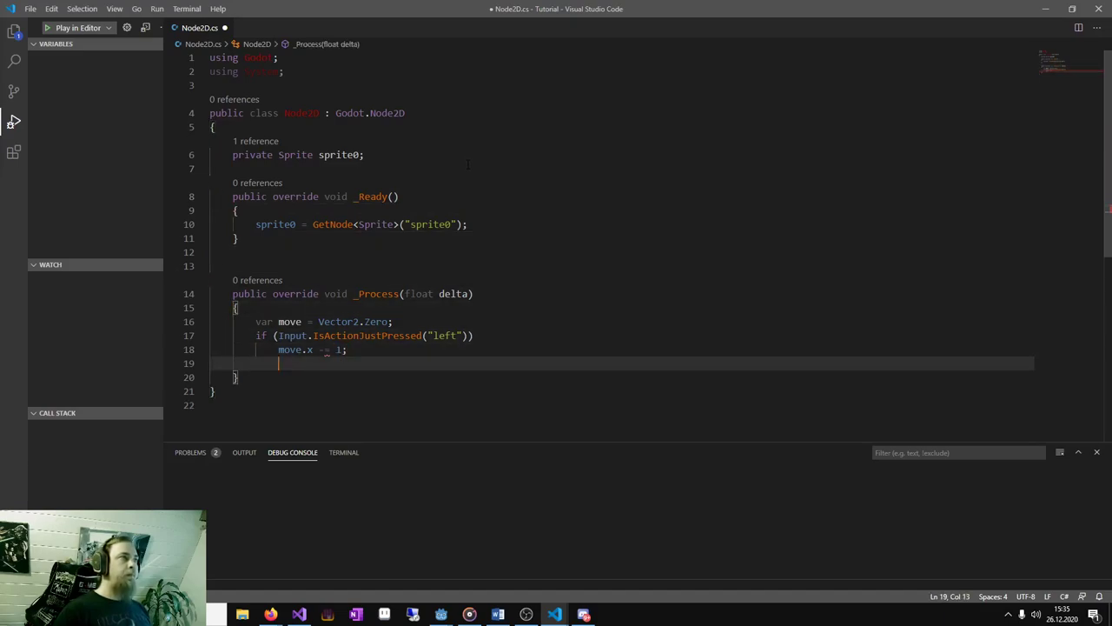
text(if (Input)
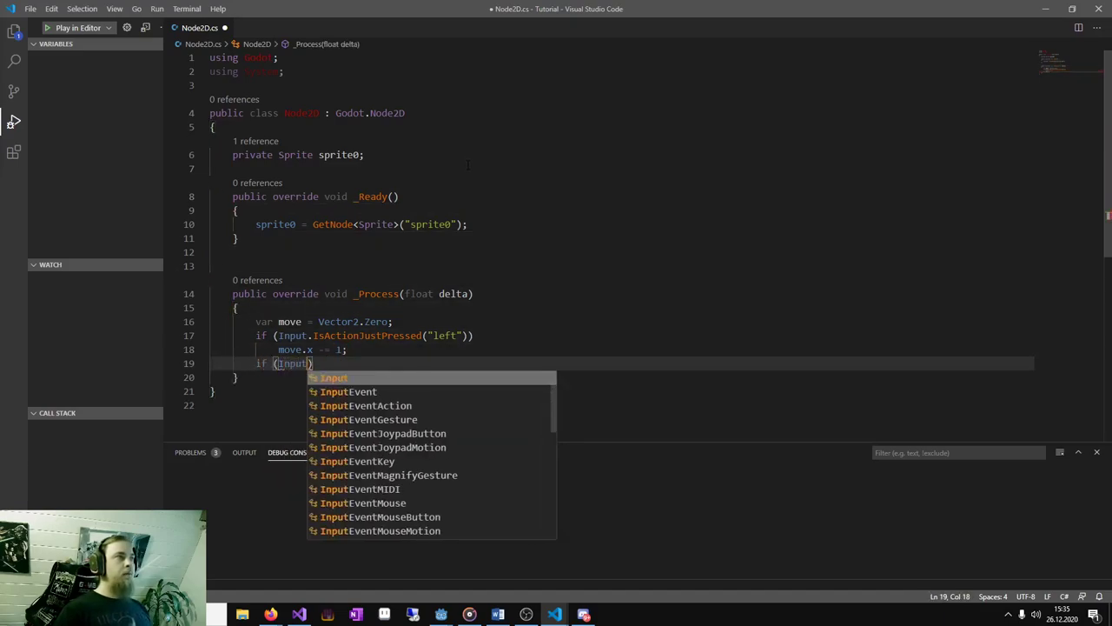
text(.Is)
key(Tab)
text(()
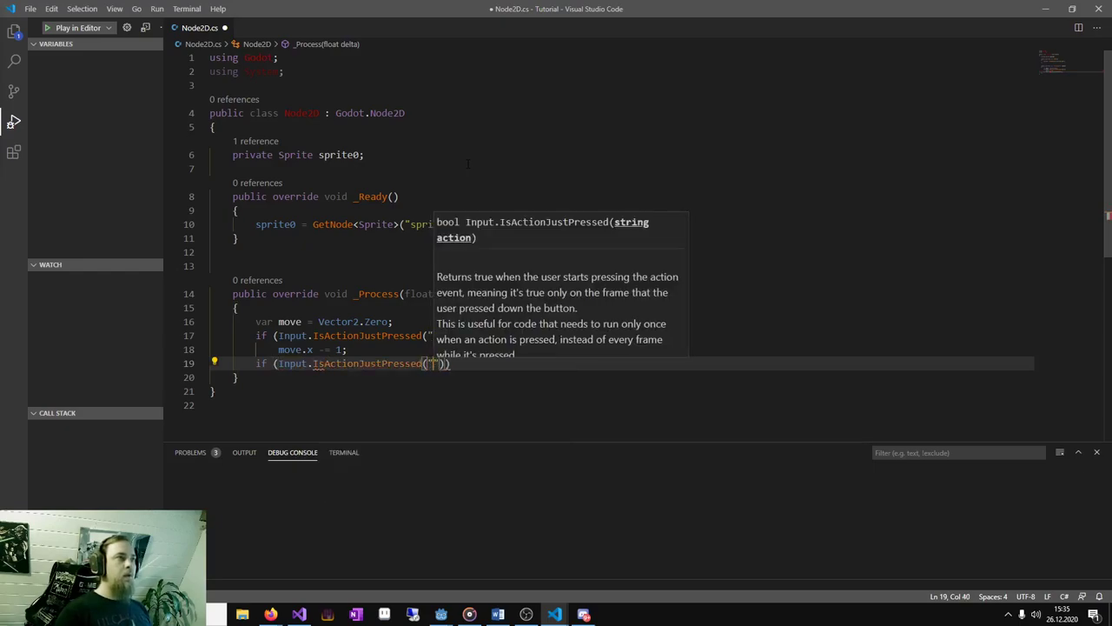
text("right")
key(End)
key(Return)
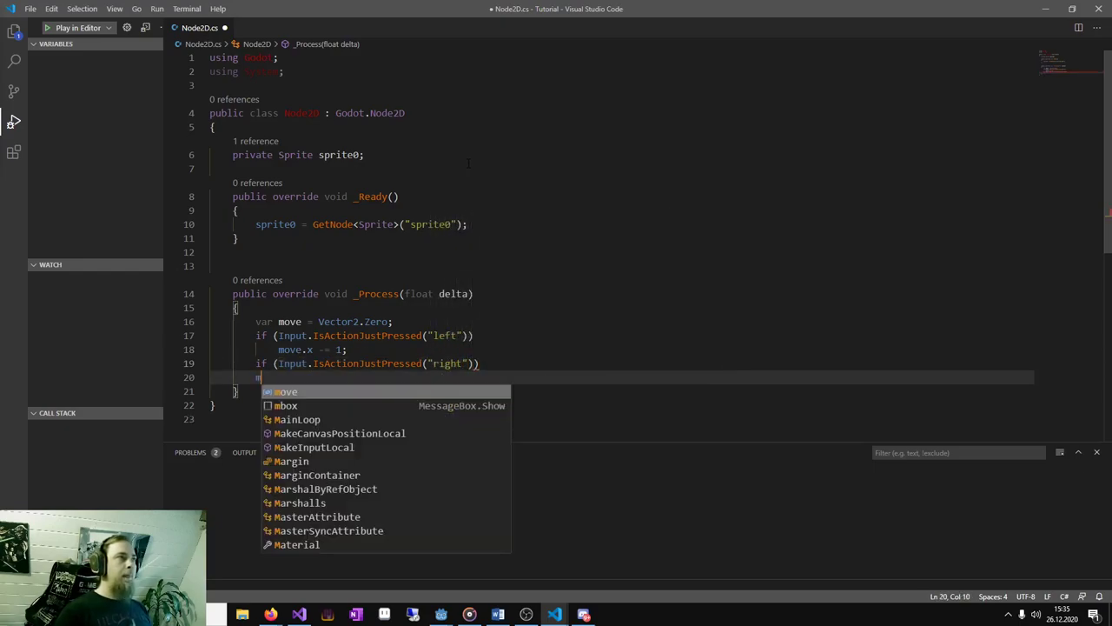
text(move.x += )
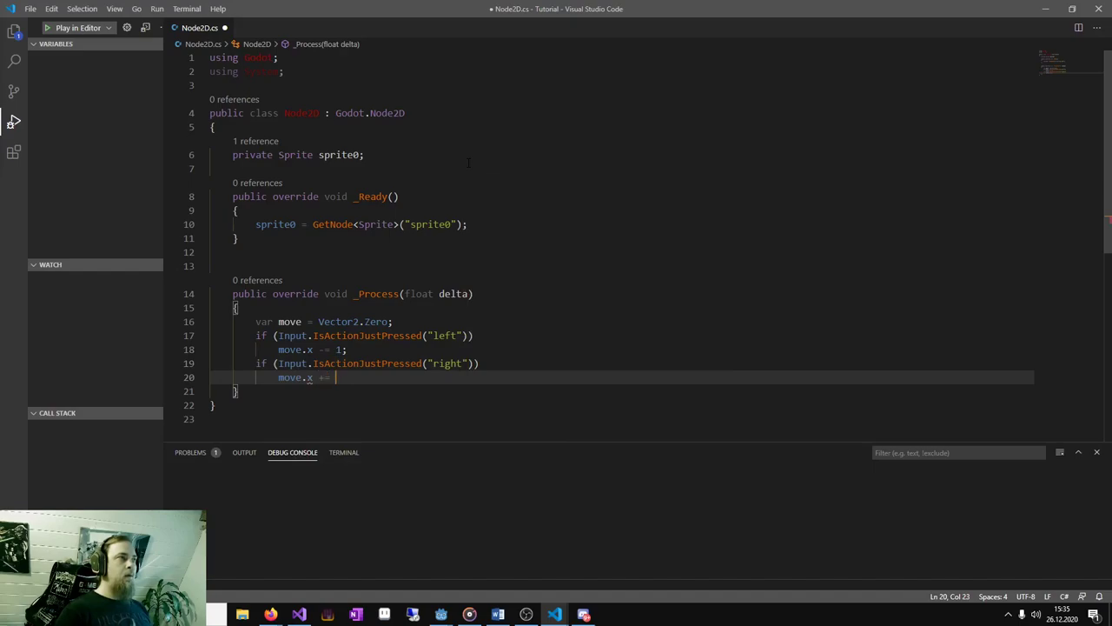
text(1;)
Add an "up" IsActionJustPressed check that decreases move.y by 1.
key(Return)
text(if (In)
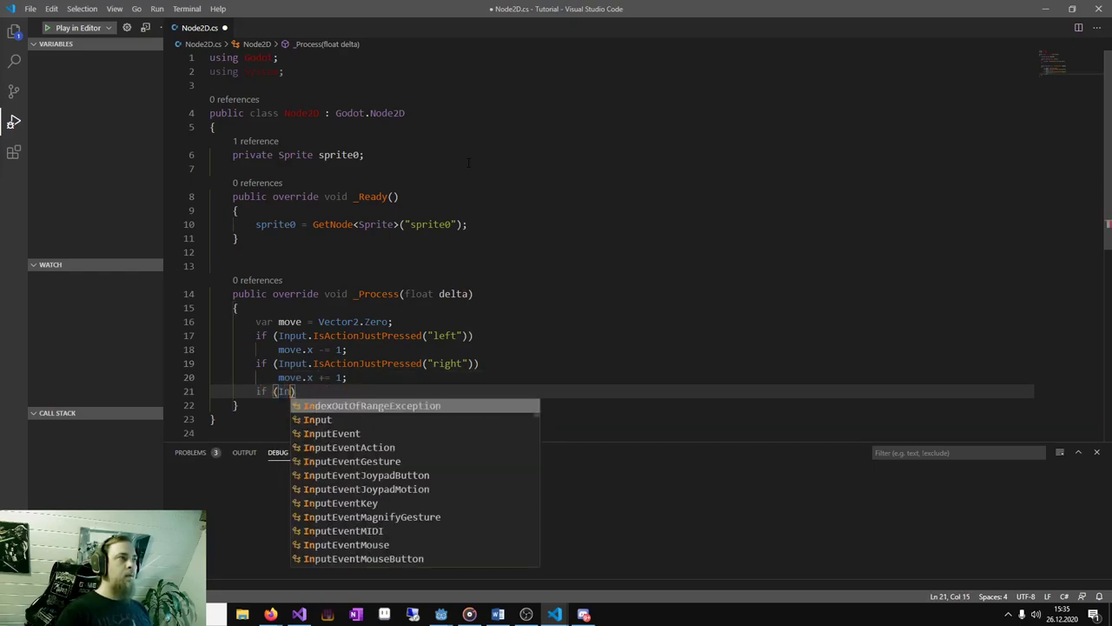
text(put.I)
key(Tab)
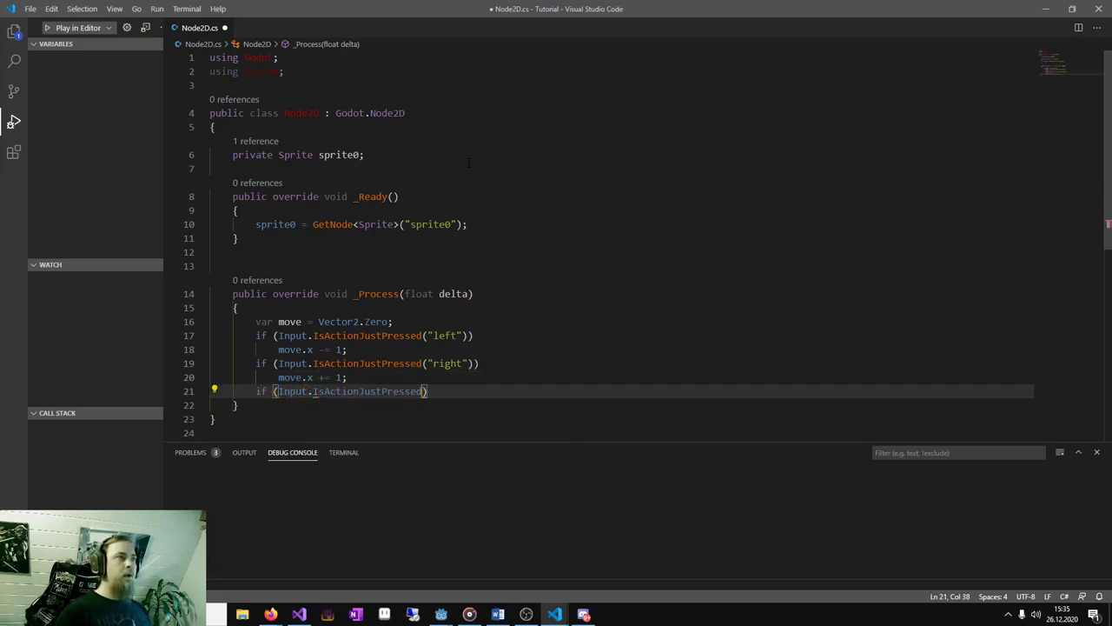
text((")
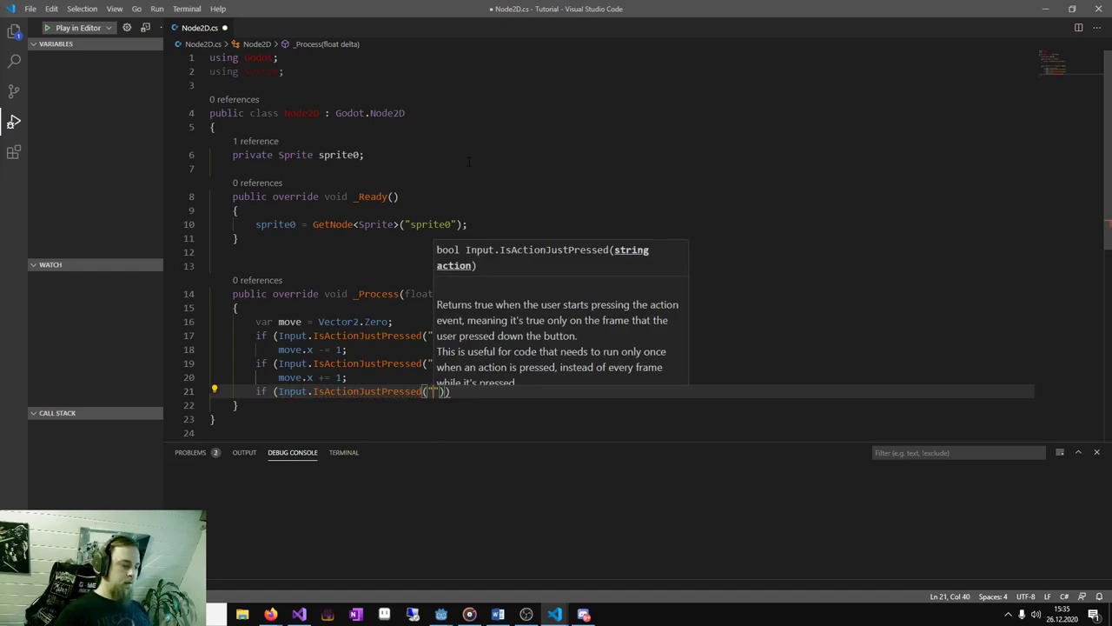
text(up)
key(End)
key(Return)
key(Tab)
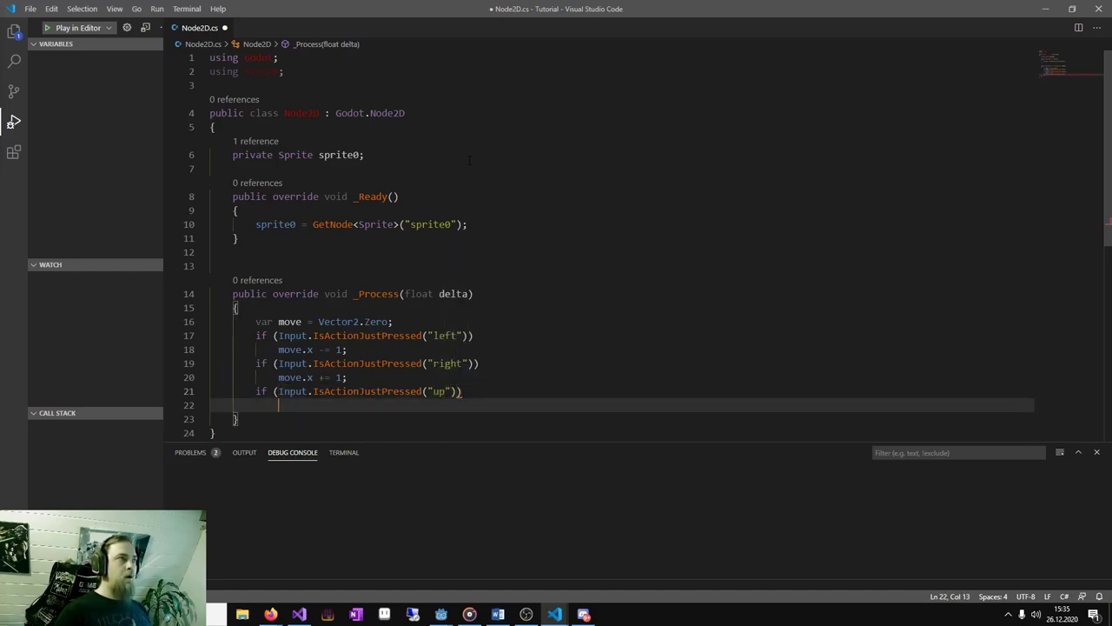
text(move.y -= 1)
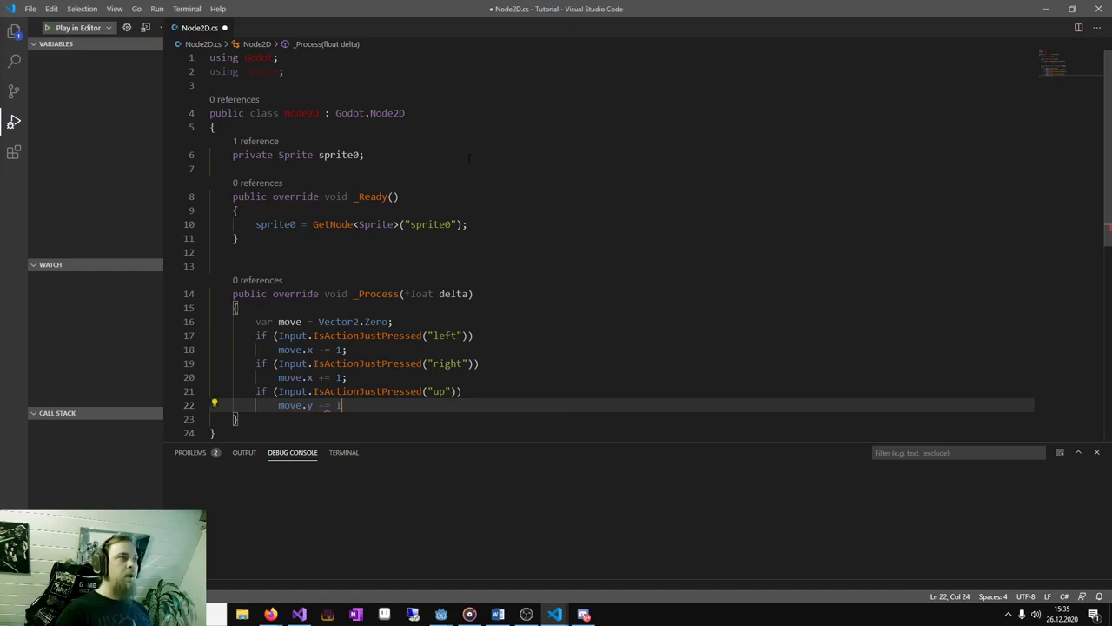
text( ;)
Add a "down" IsActionJustPressed check that increases move.y by 1.
key(Return)
text(if (In)
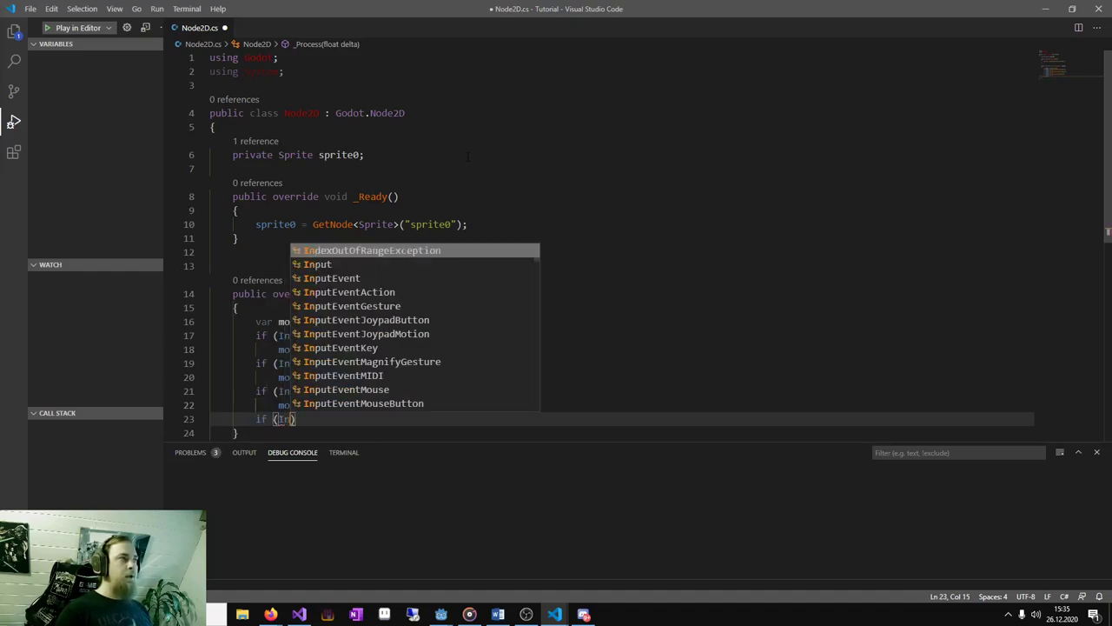
text(put.)
text(()
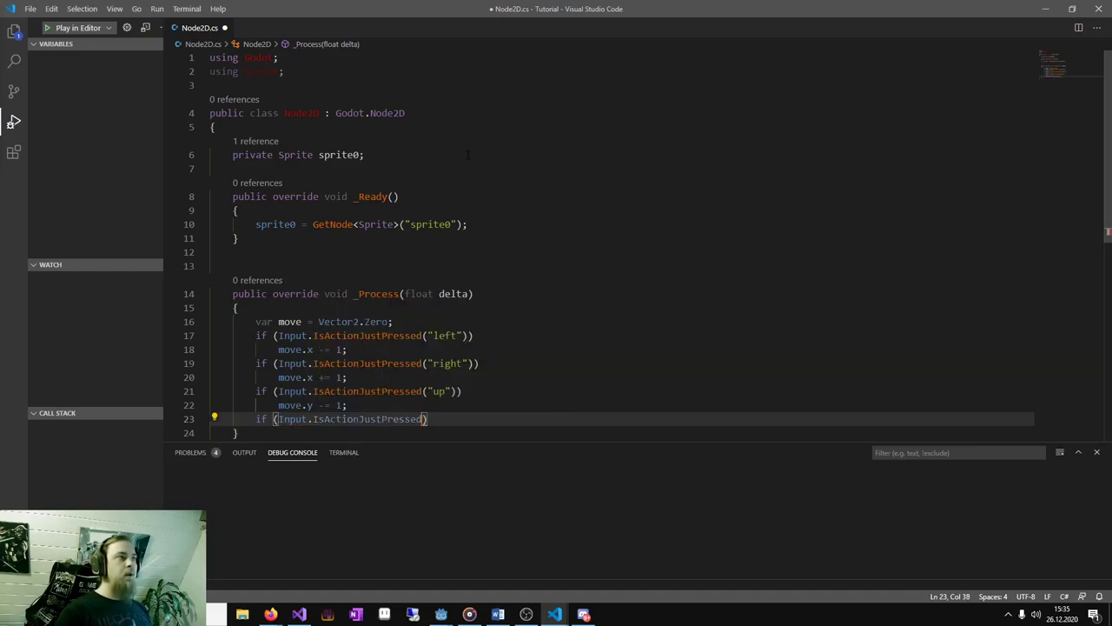
text("down)
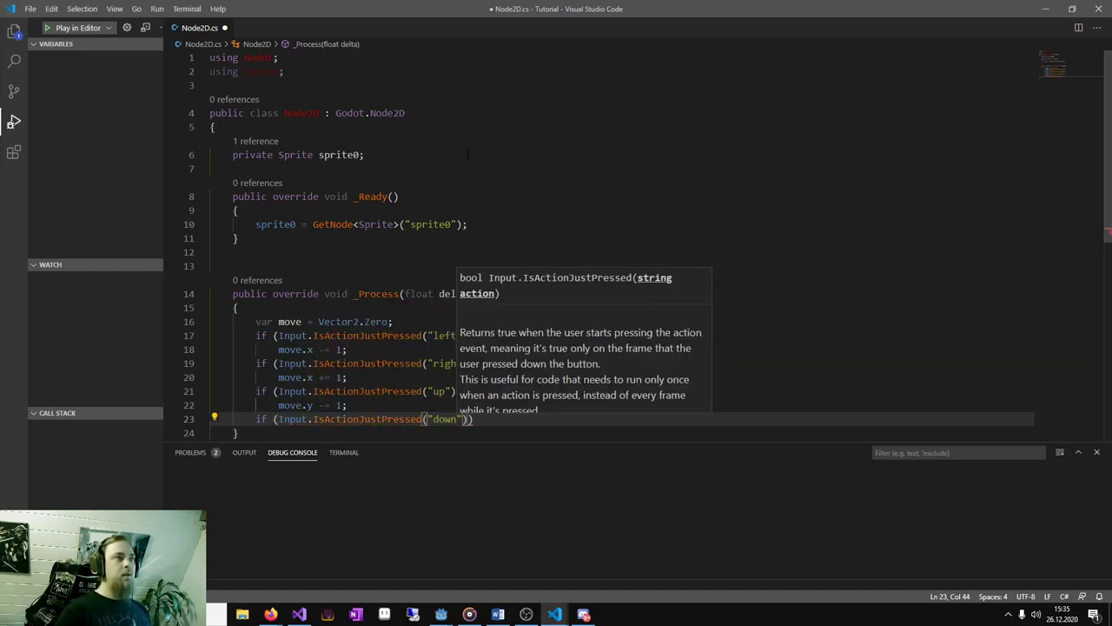
key(End)
key(Return)
text(mo)
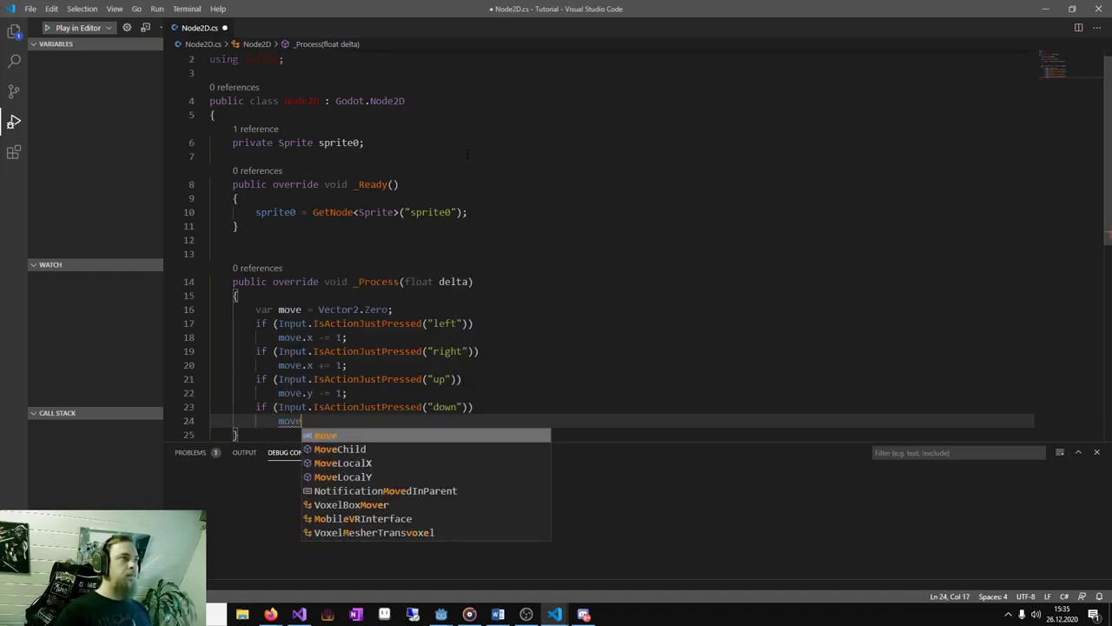
text(ve.y += 1;)
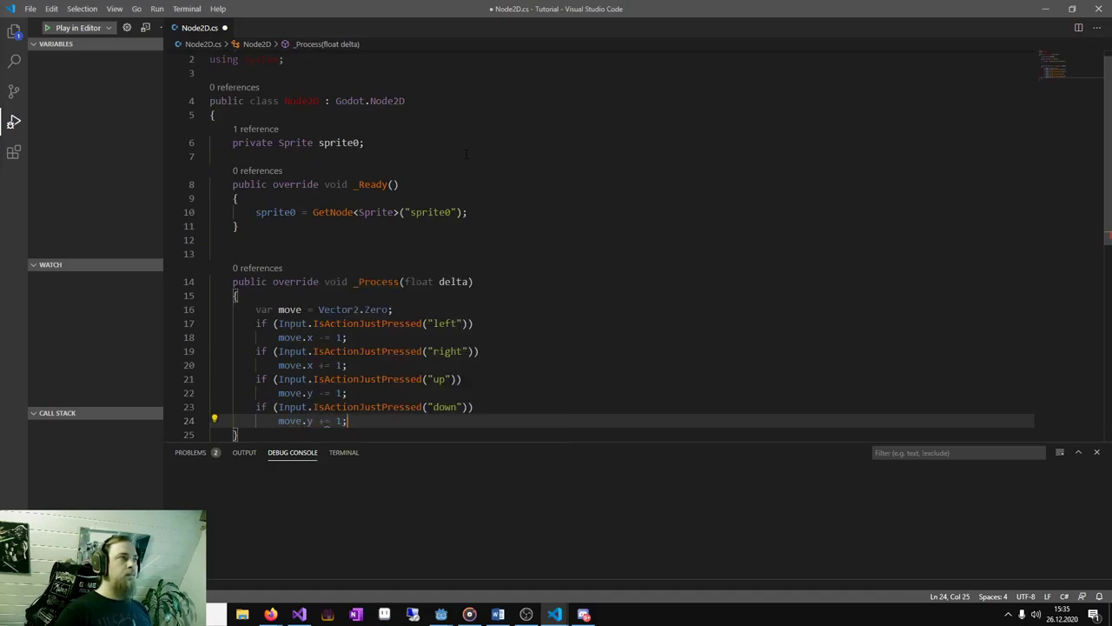
key(Return)
key(Return)
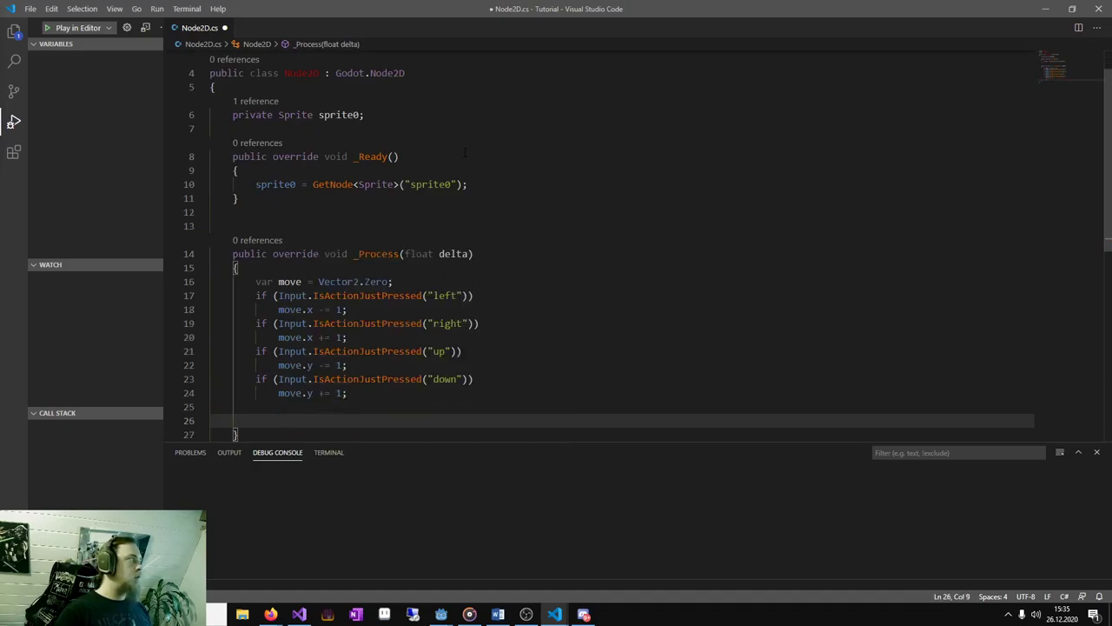
Append sprite0.Position += move * delta; after the input checks and save Node2D.cs.
key(ctrl+space)
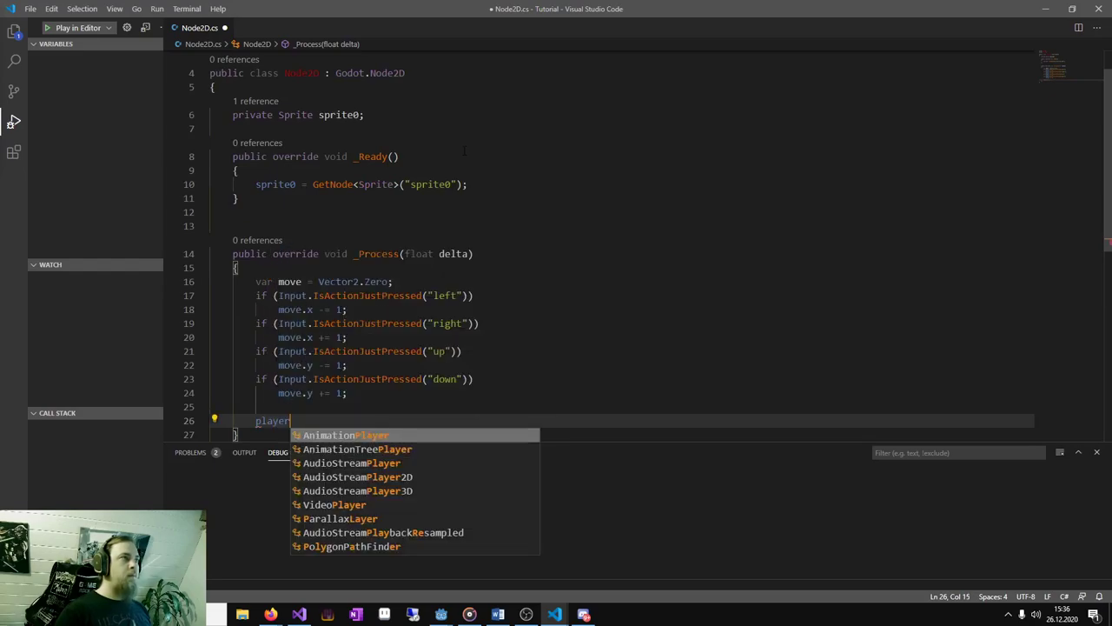
key(Escape)
text(sprite0)
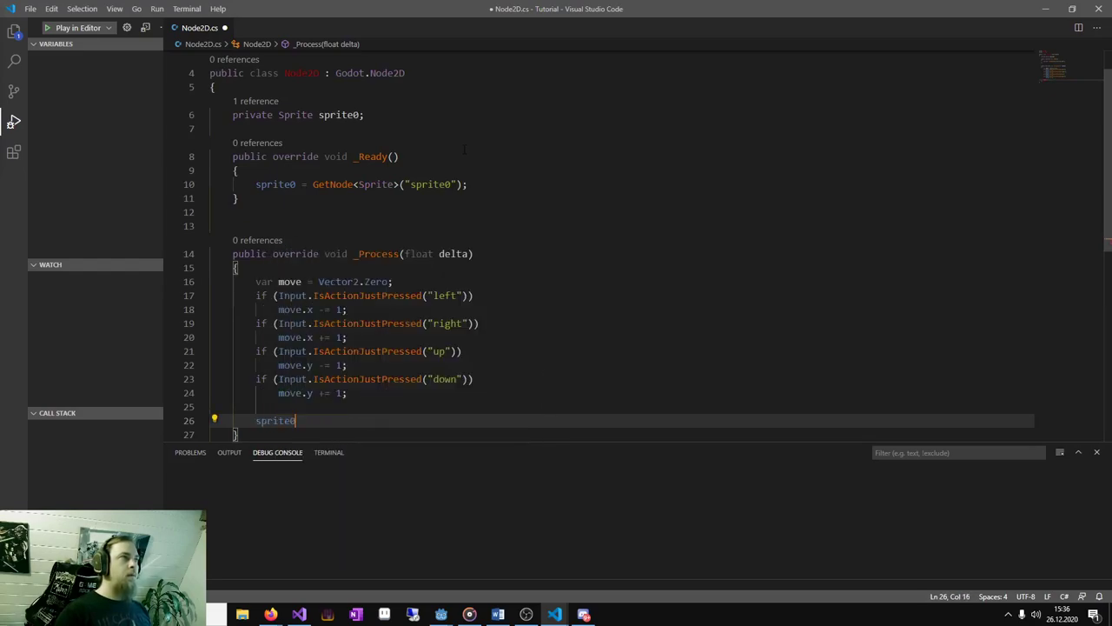
text(.po)
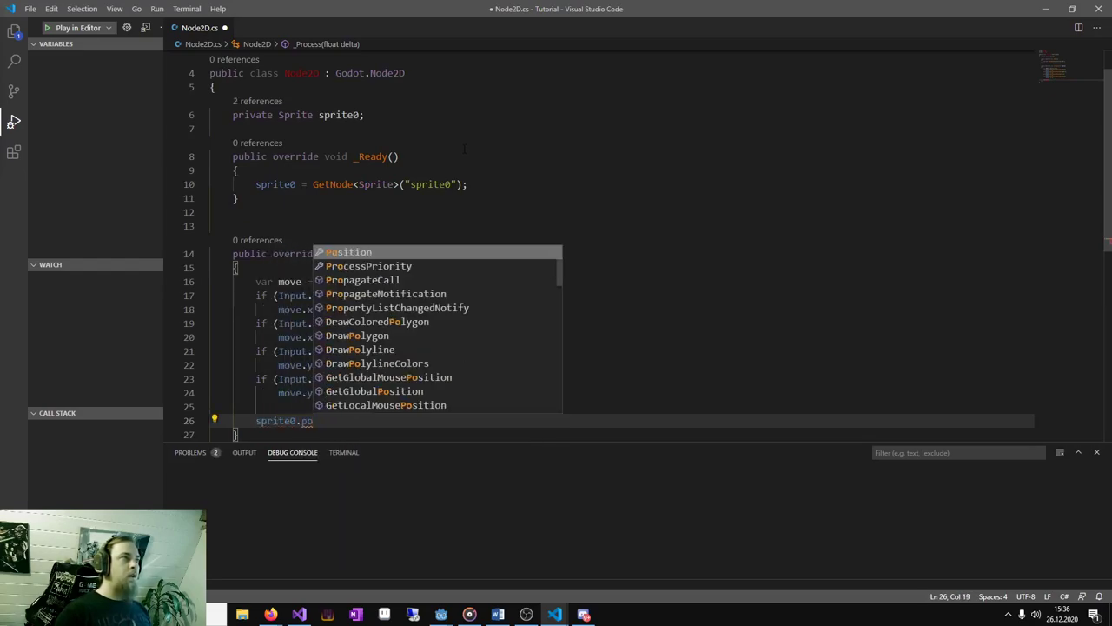
key(Tab)
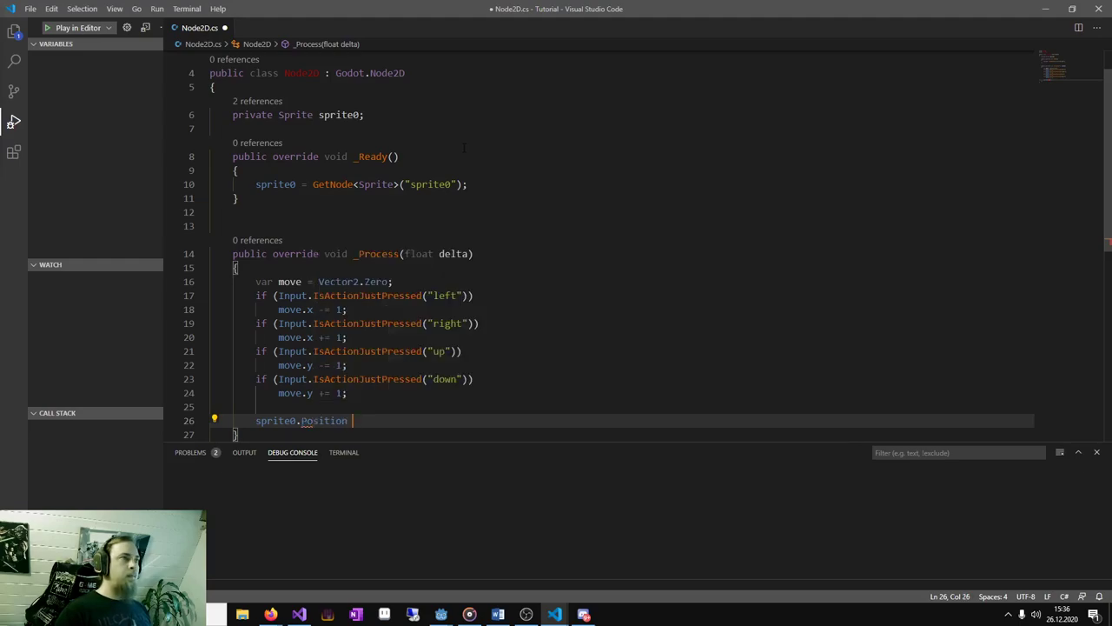
text(+= move )
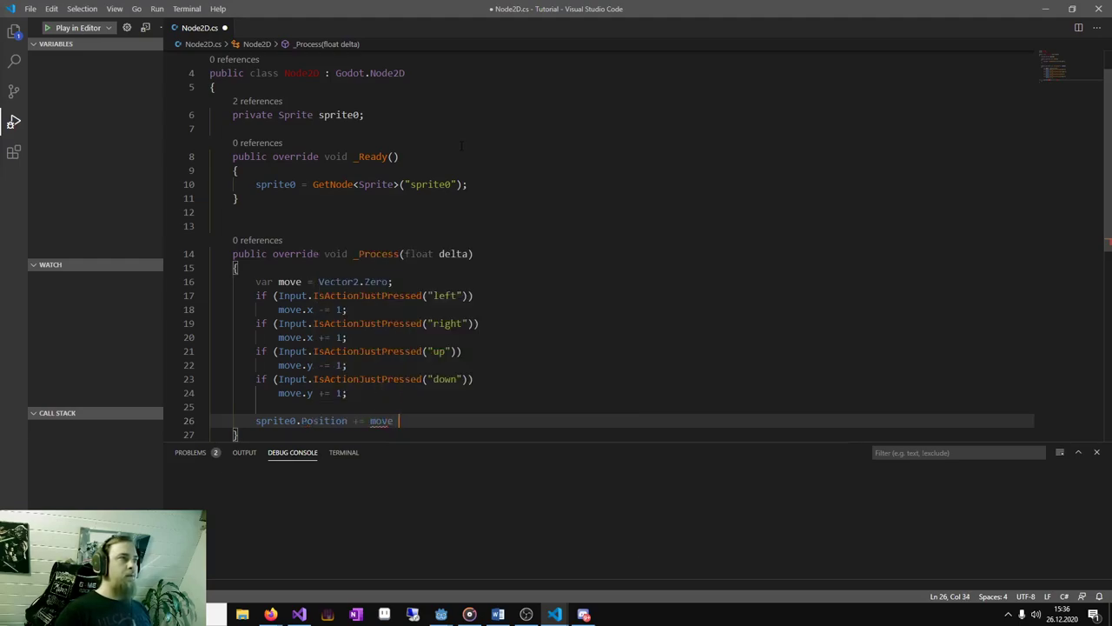
text(* delta;)
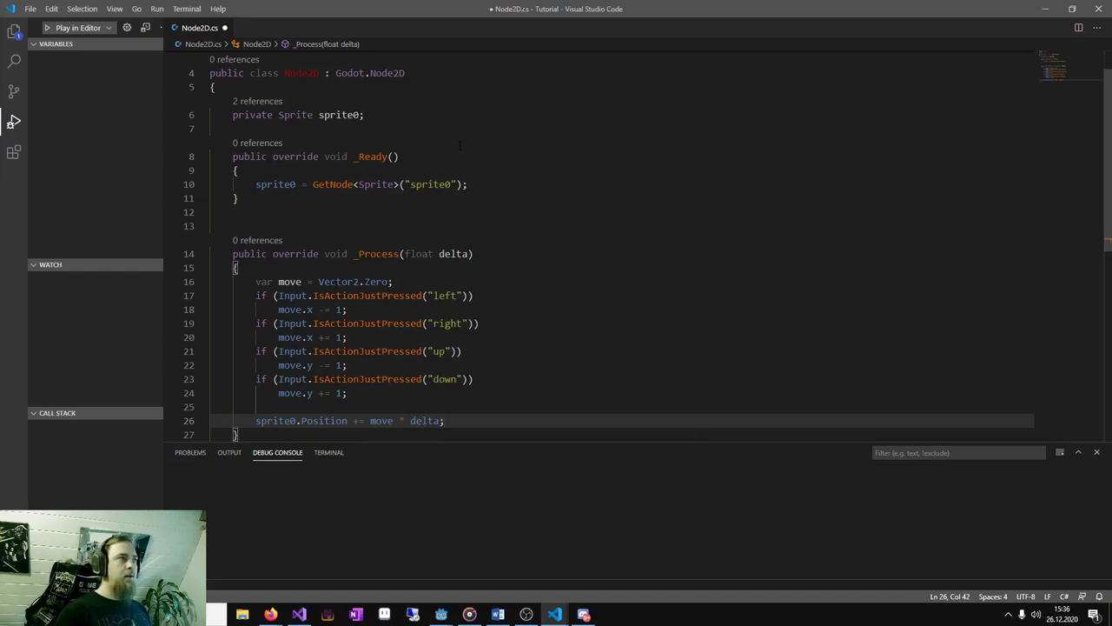
key(Up)
key(Up)
key(Up)
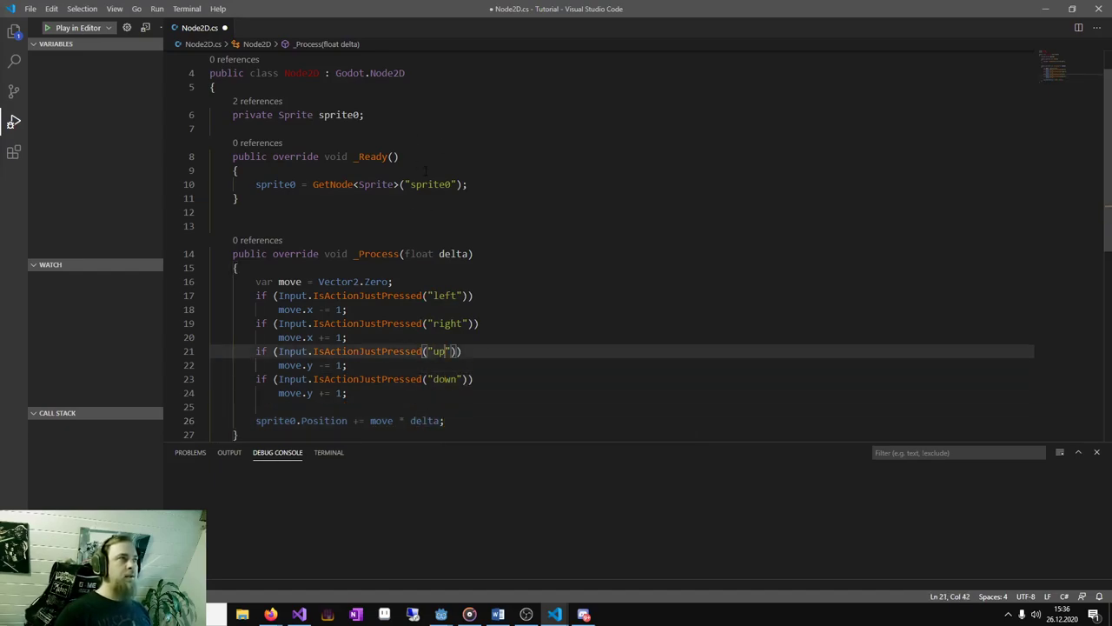
key(Up)
key(Up)
key(Up)
key(Down)
key(Down)
key(Down)
key(Down)
key(Down)
key(End)
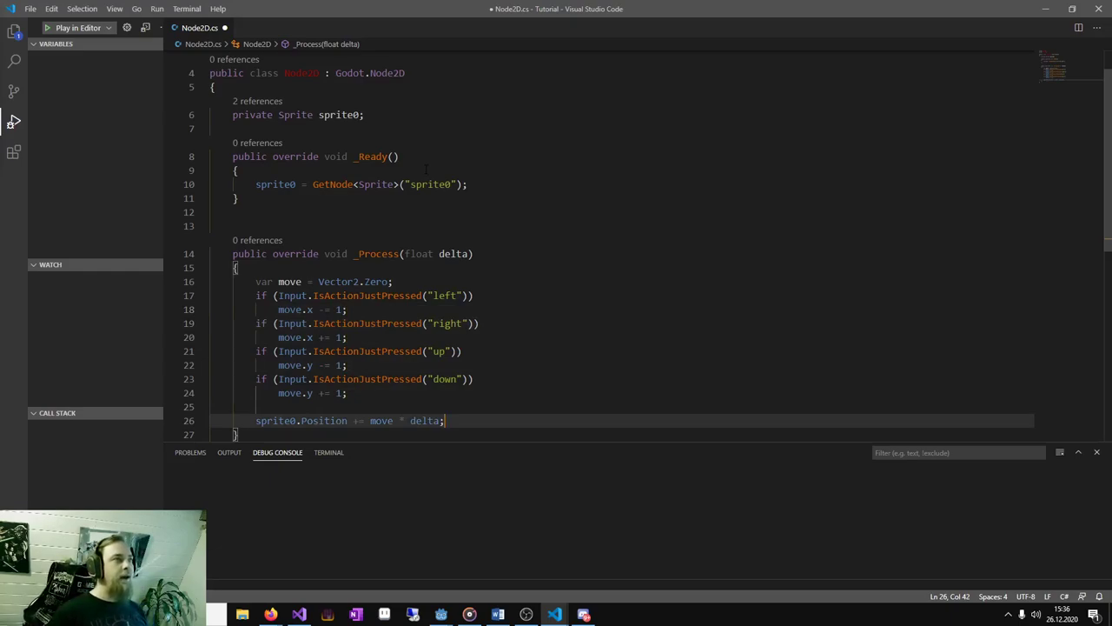
key(ctrl+s)
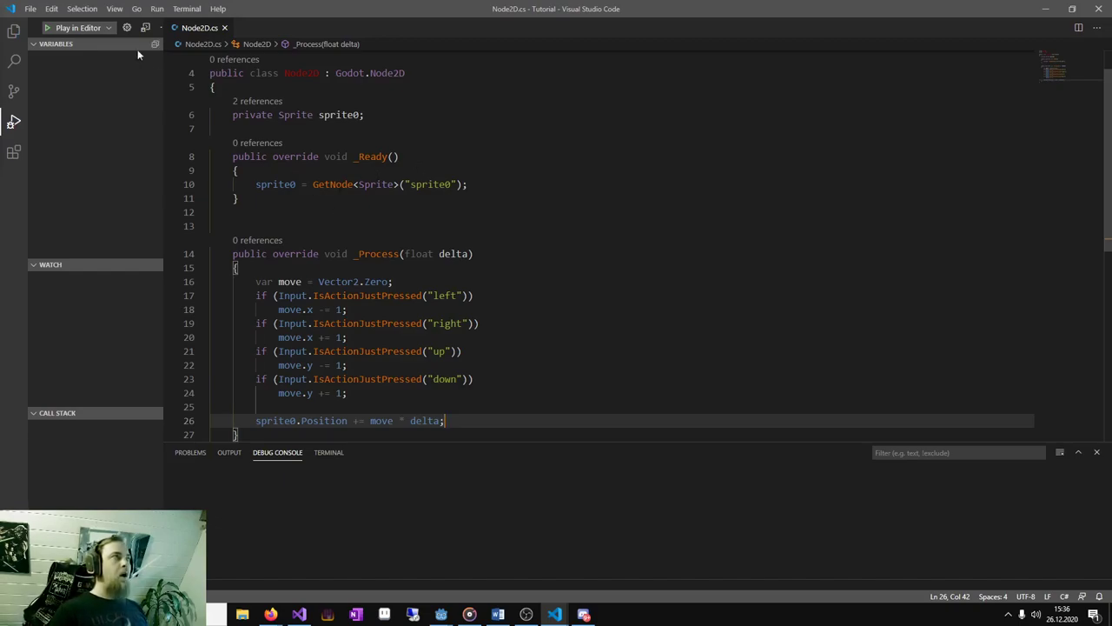
Run the game to test sprite movement, then close the Tutorial (DEBUG) window.
click(48, 28)
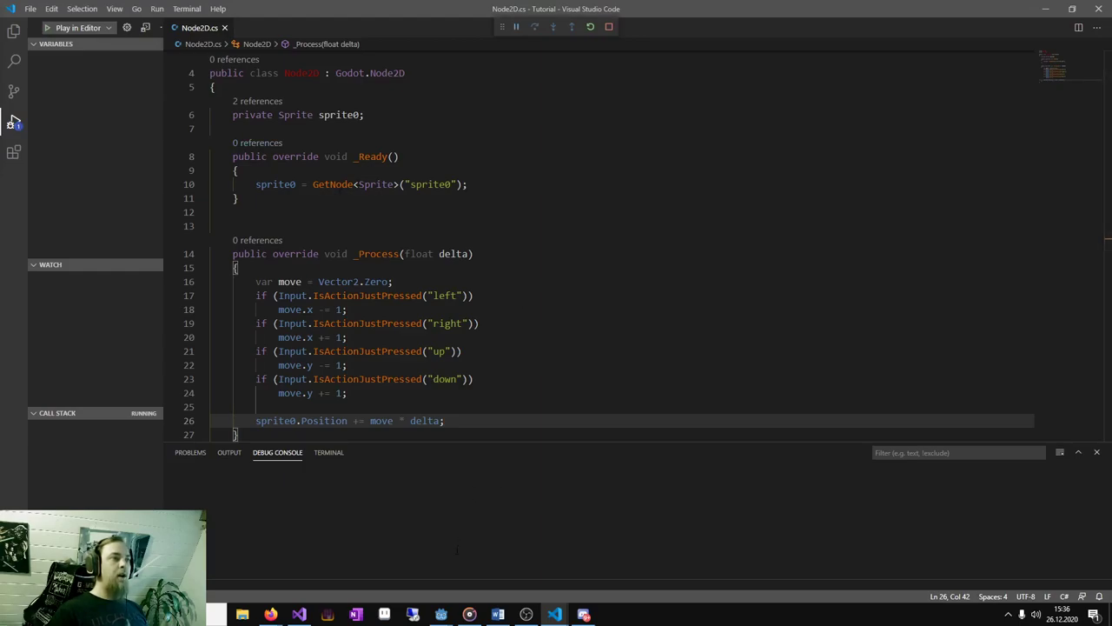
mouse_move(444, 611)
click(560, 564)
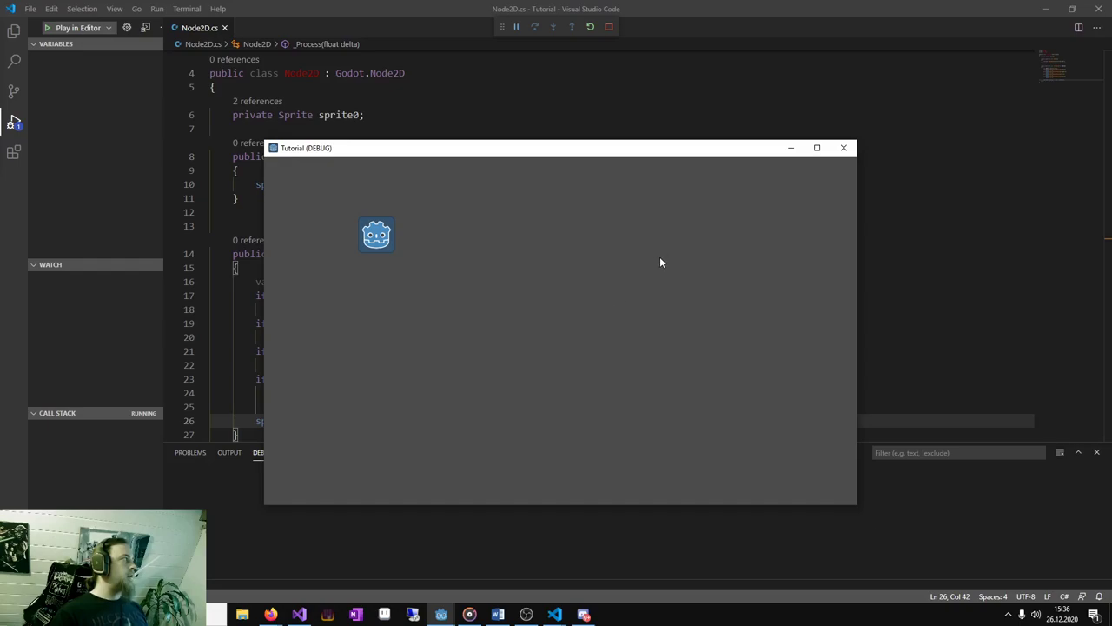
click(841, 153)
Insert a new blank line below the sprite0 field in Node2D.cs.
click(495, 311)
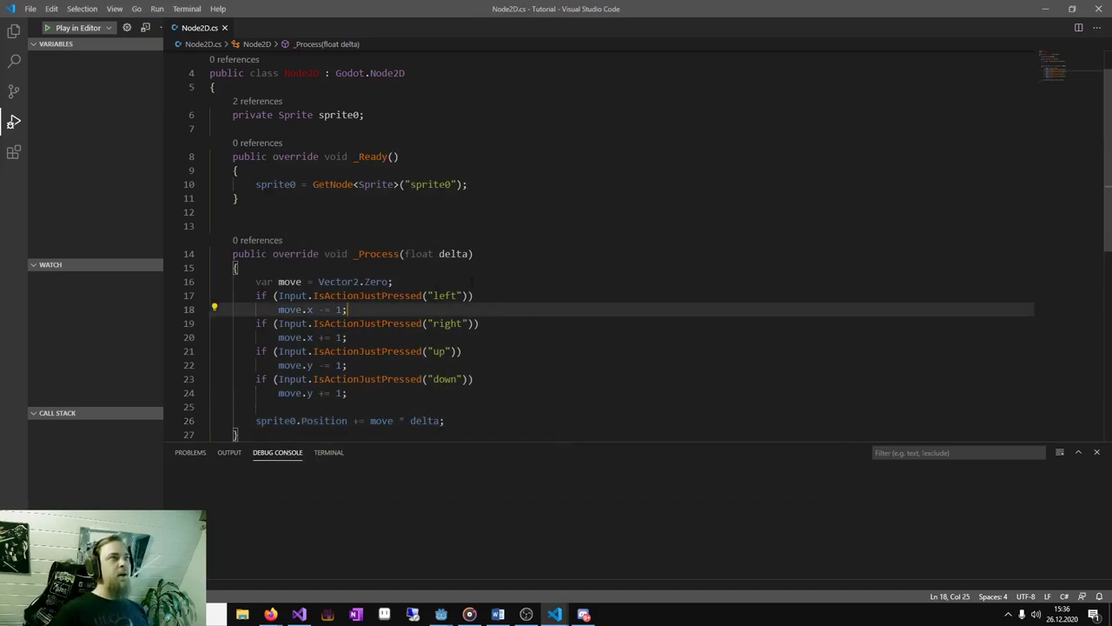
click(504, 129)
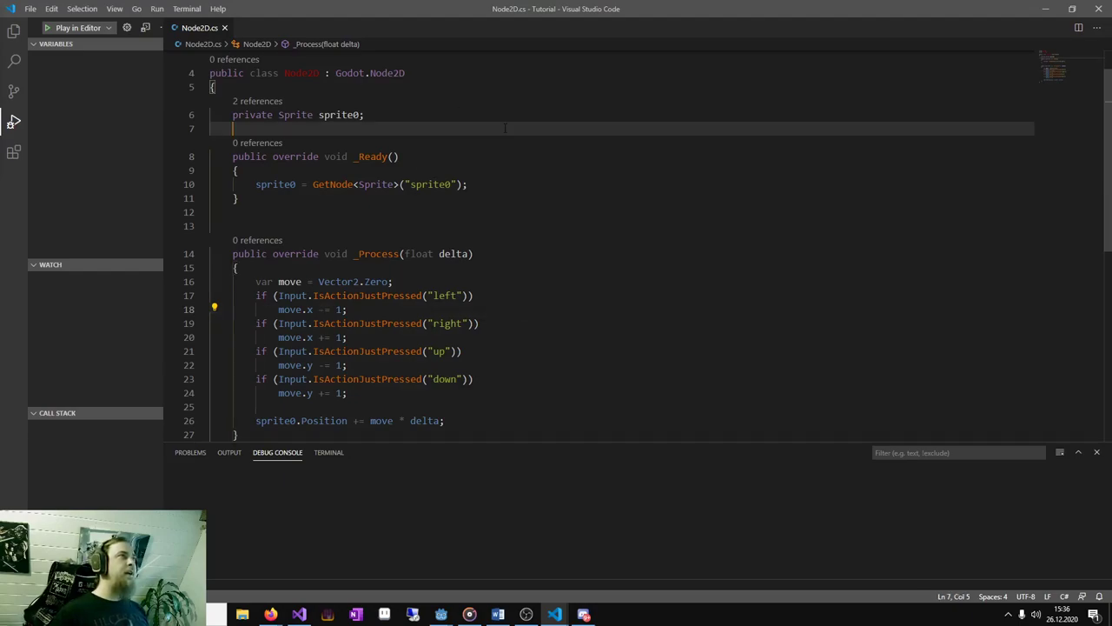
key(Return)
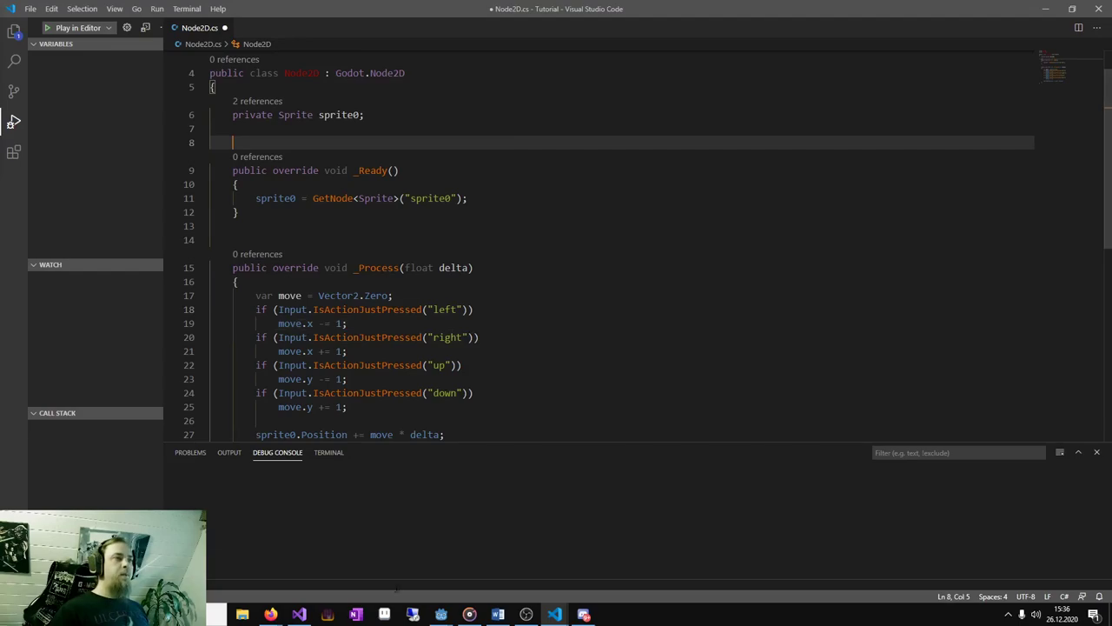
Check sprite0's properties in the Godot editor, then return to Node2D.cs.
mouse_move(441, 615)
click(502, 560)
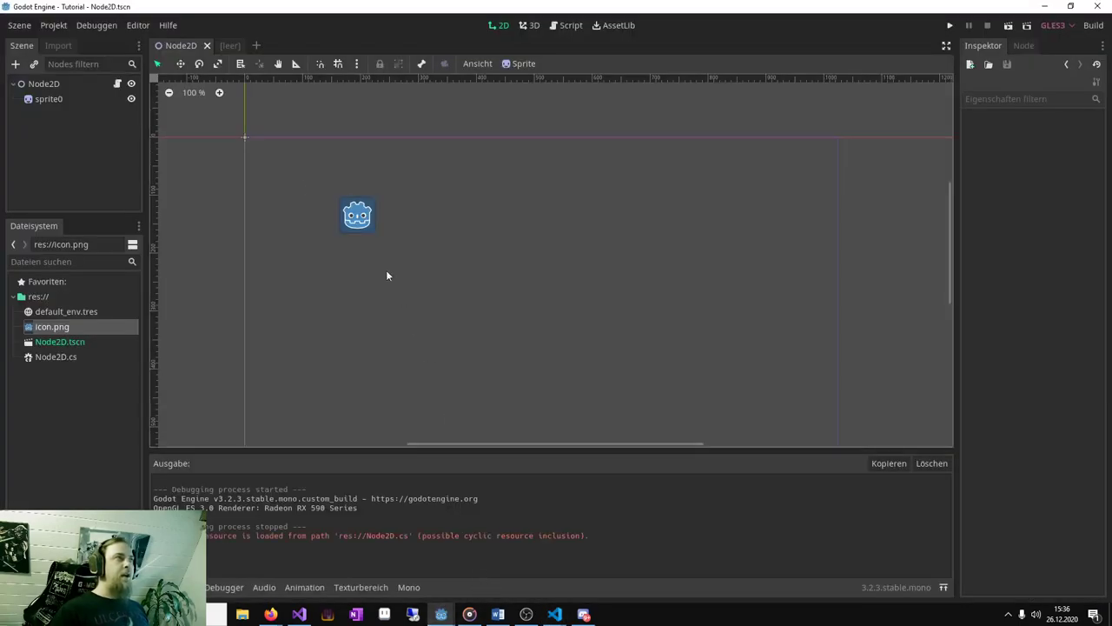
click(76, 99)
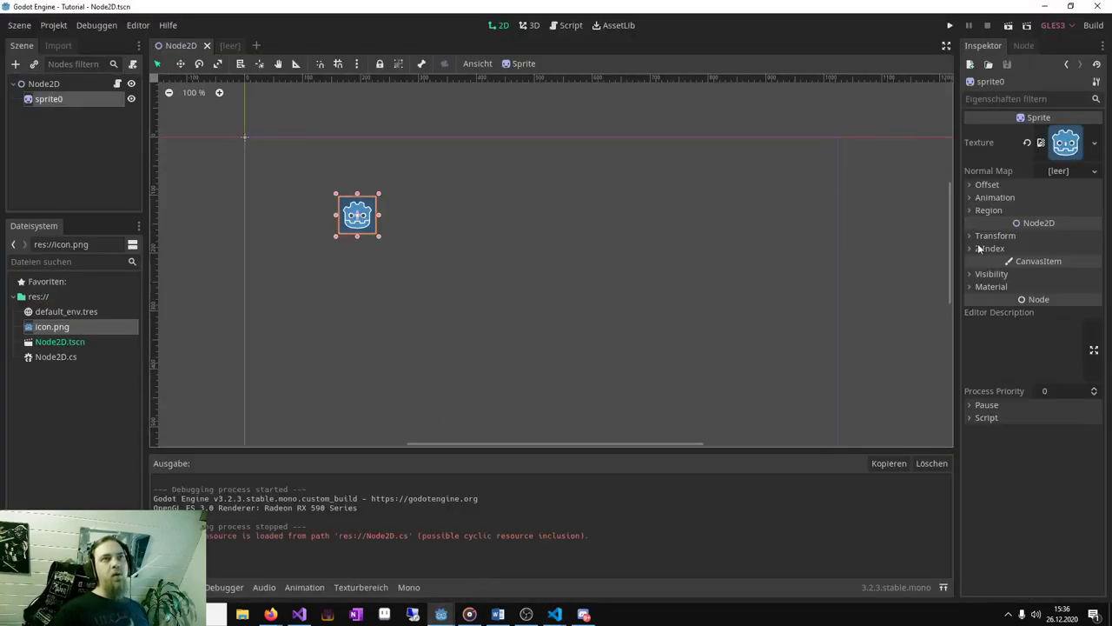
mouse_move(555, 614)
click(570, 571)
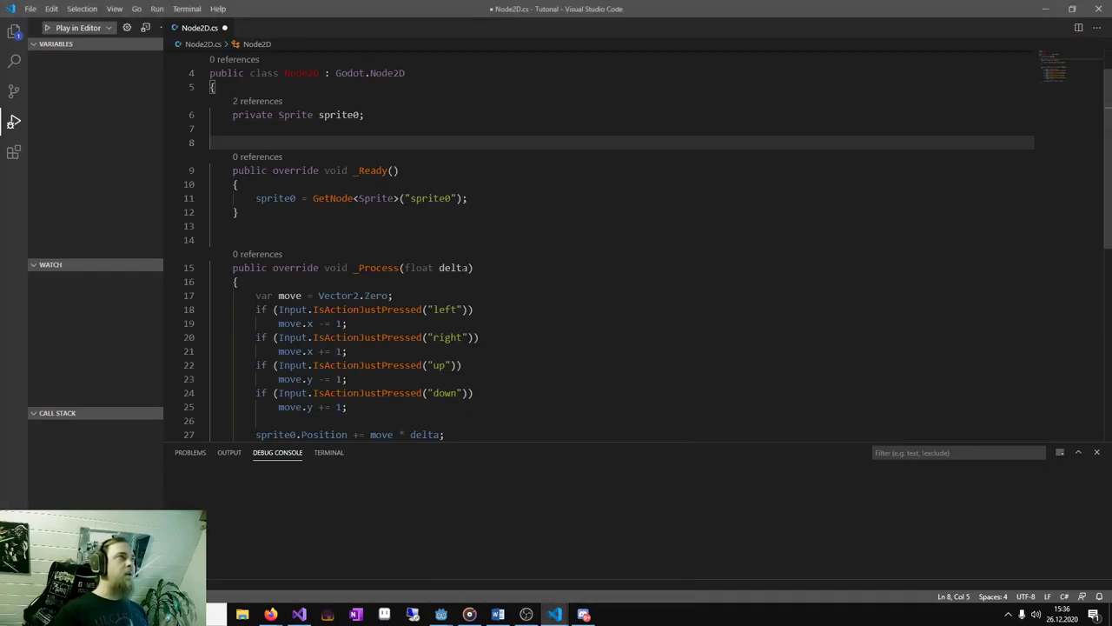
Declare an [Export] private float speed field above _Ready and save the script.
text([Expor)
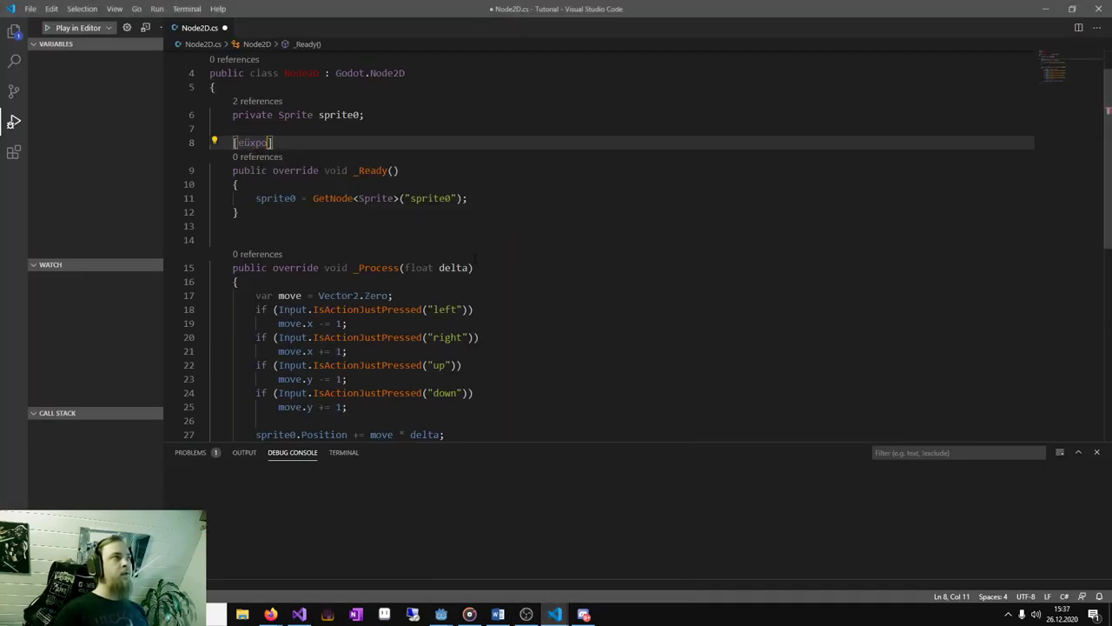
key(BackSpace)
key(BackSpace)
text(xpo)
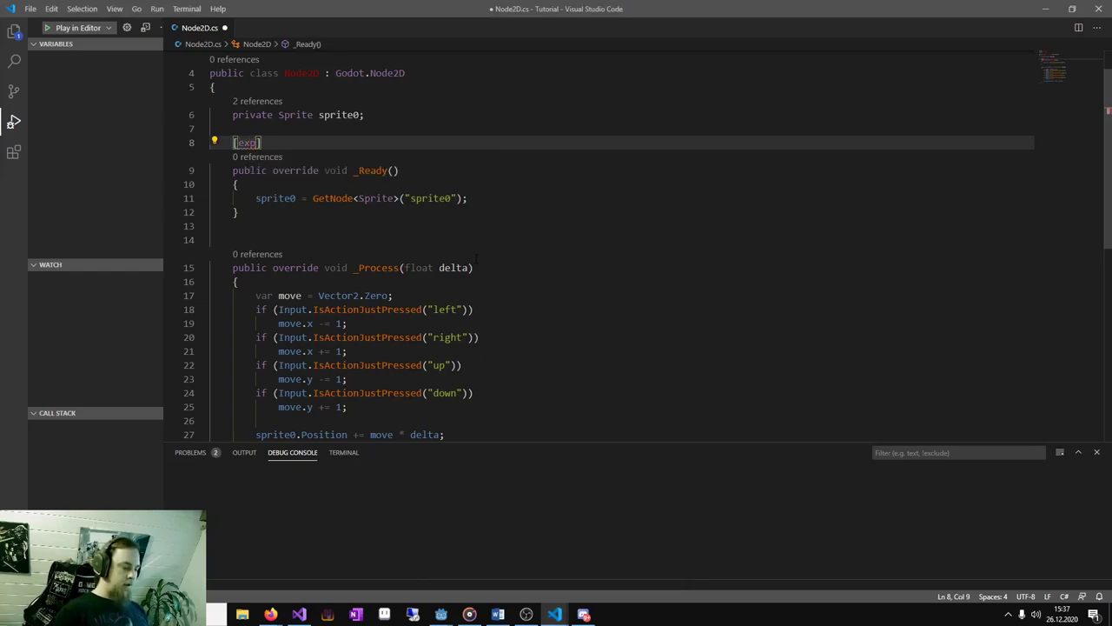
text(ort)
key(Return)
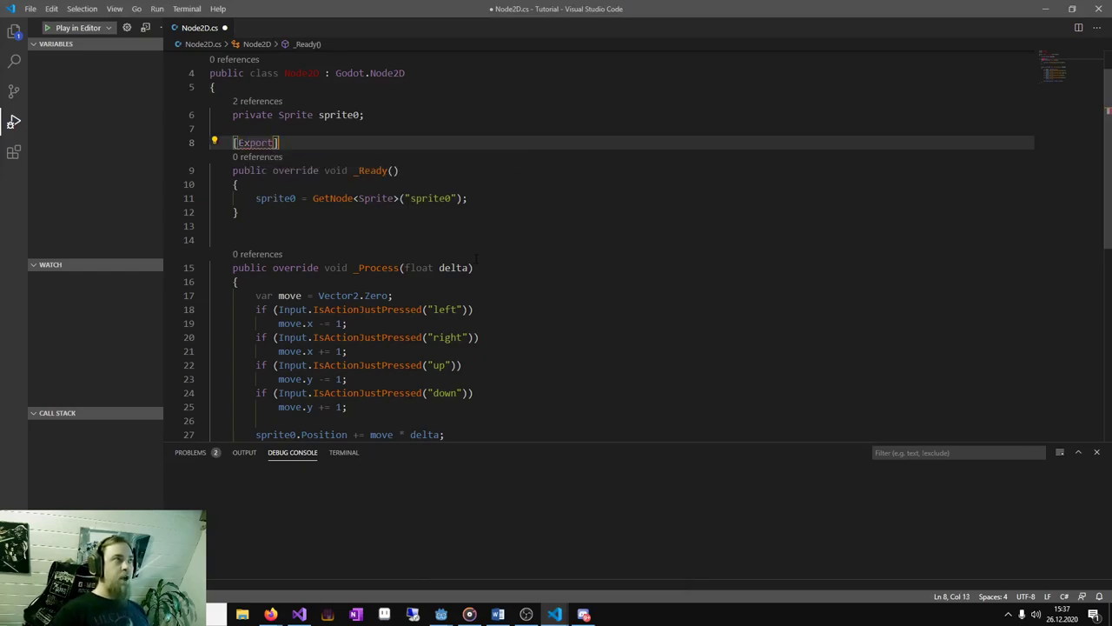
key(End)
key(Return)
text(rivate )
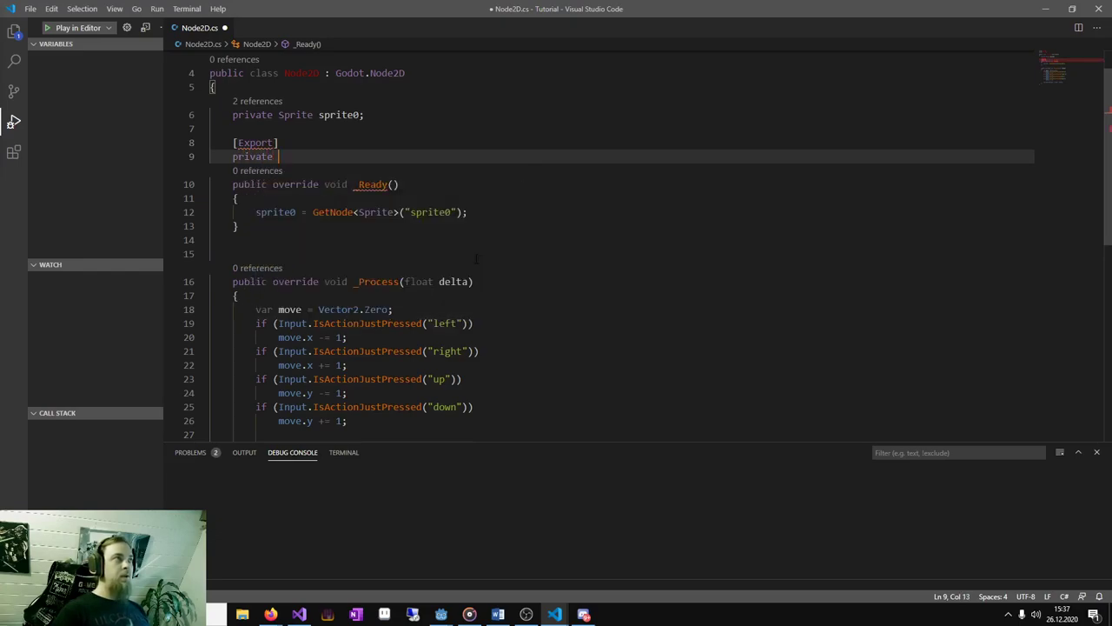
text(float speed;)
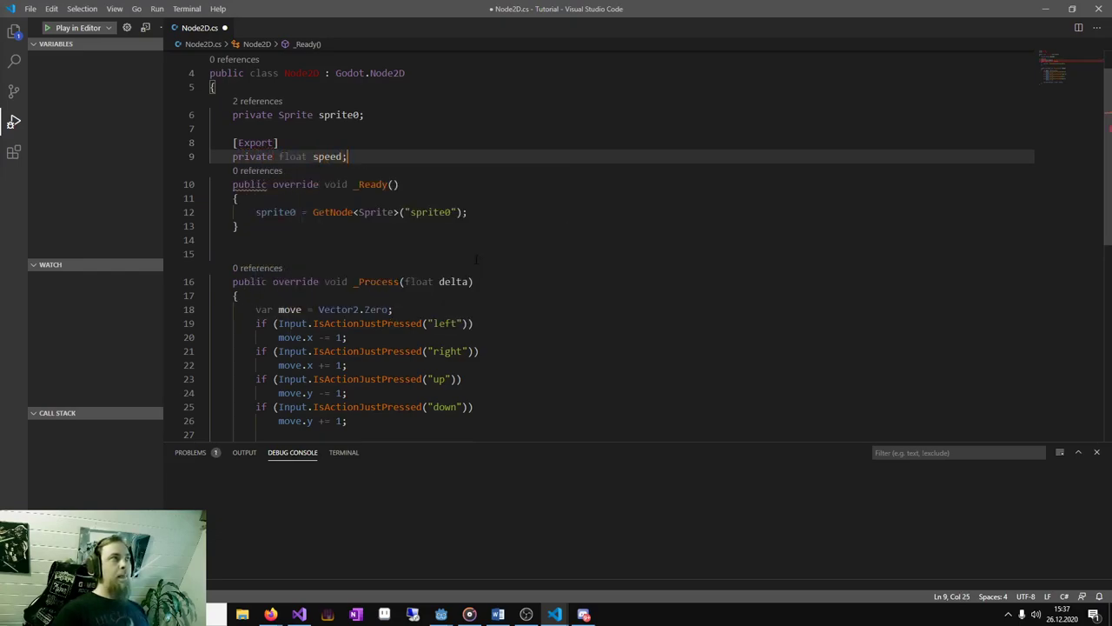
key(Return)
key(ctrl+s)
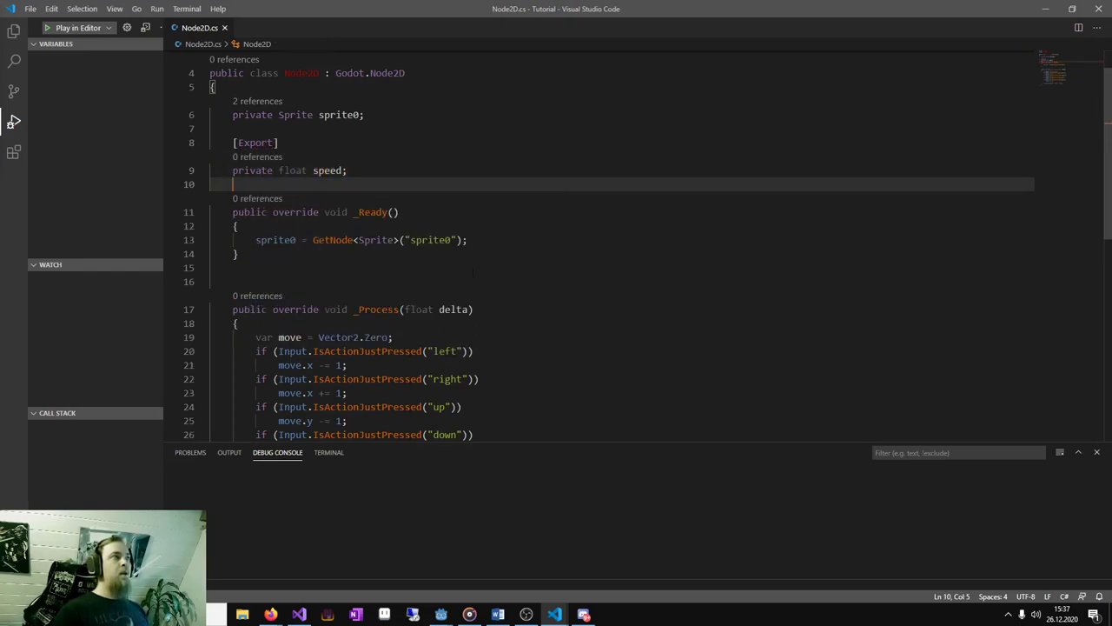
Replace the step value 1 with speed in the left, right, up and down movement lines, then save.
click(507, 351)
key(Down)
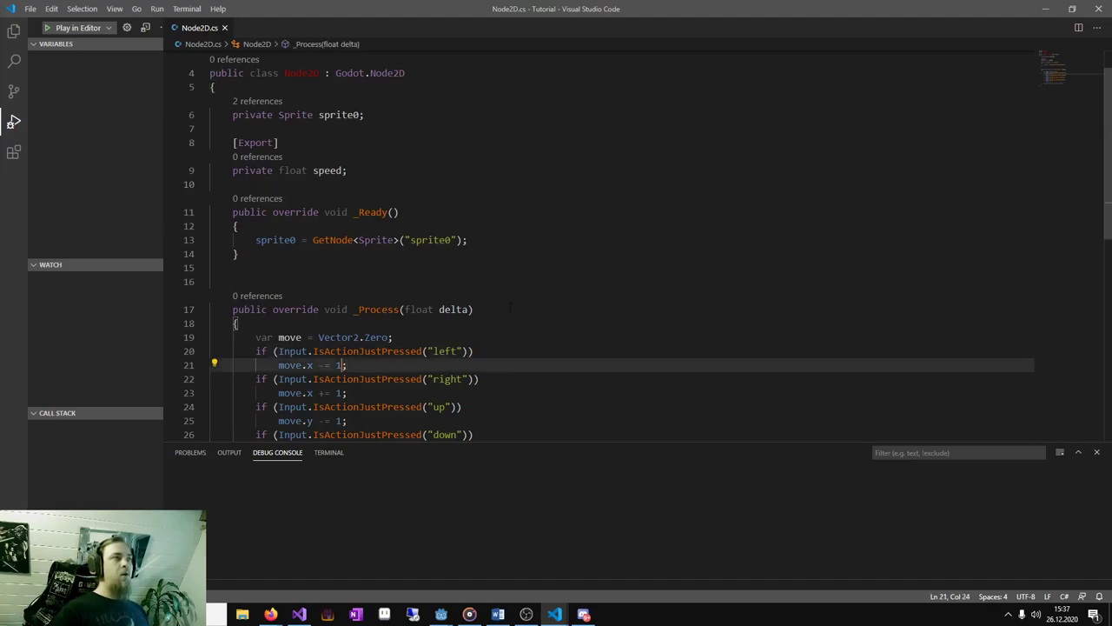
text(sp)
key(Tab)
key(Down)
key(Down)
key(BackSpace)
text(s)
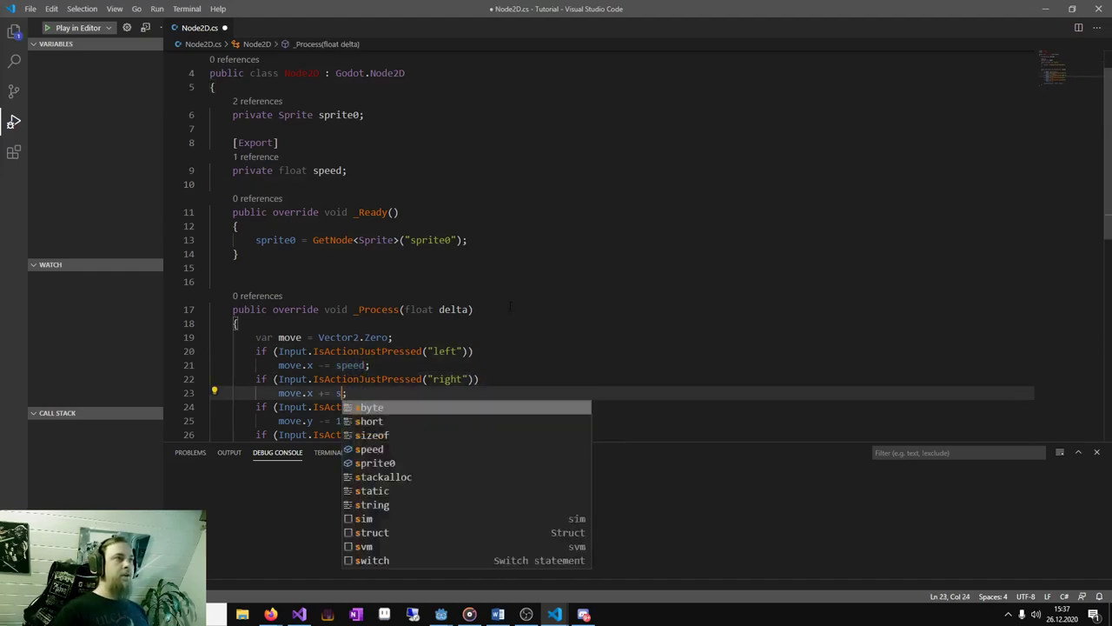
text(p)
key(Tab)
key(Down)
key(Down)
key(BackSpace)
text(spee;)
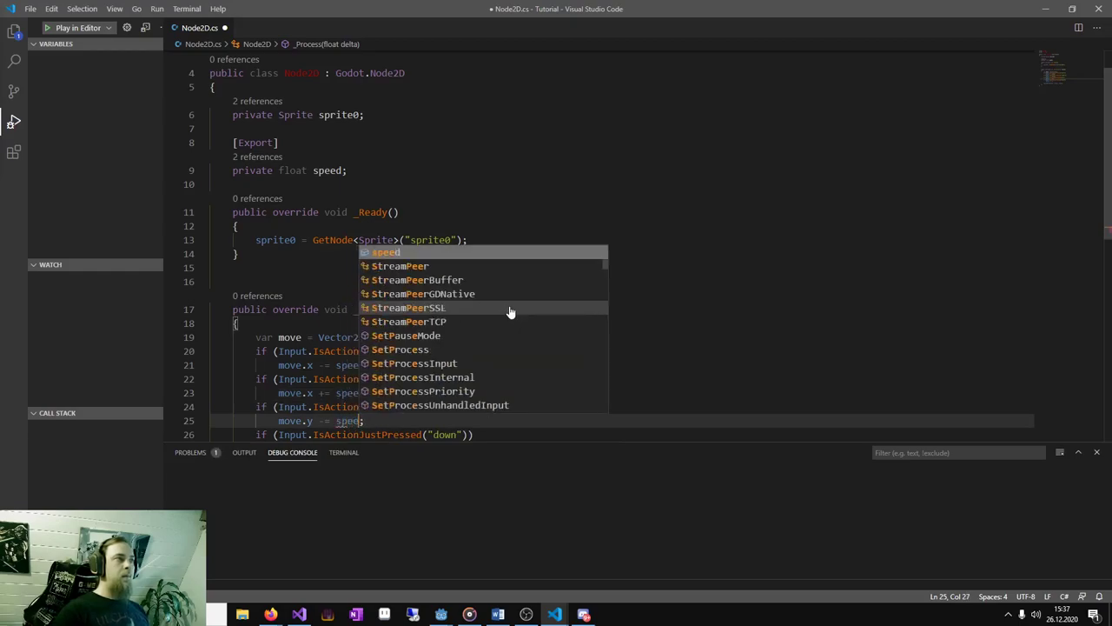
scroll(509, 311, down, 2)
key(Tab)
scroll(509, 311, down, 2)
key(Down)
key(Down)
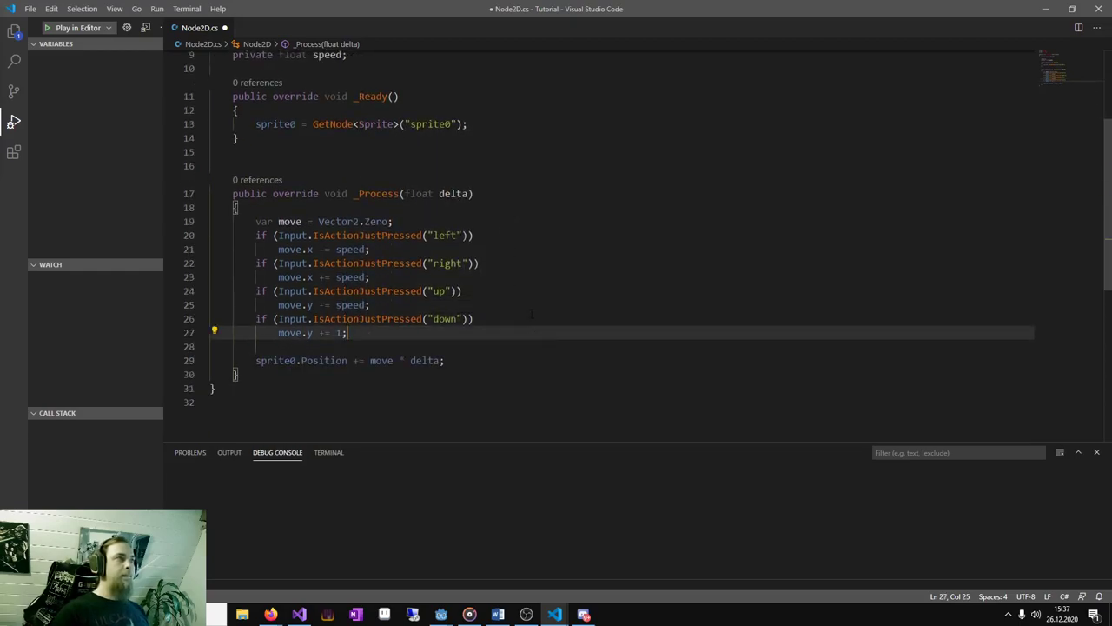
key(BackSpace)
text(speed)
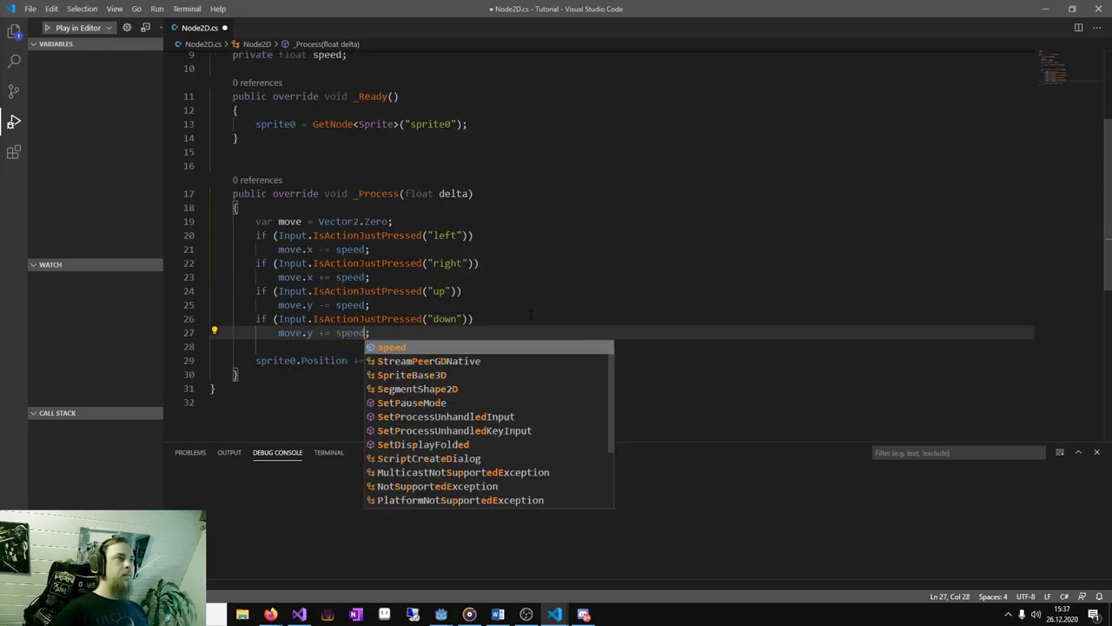
key(ctrl+s)
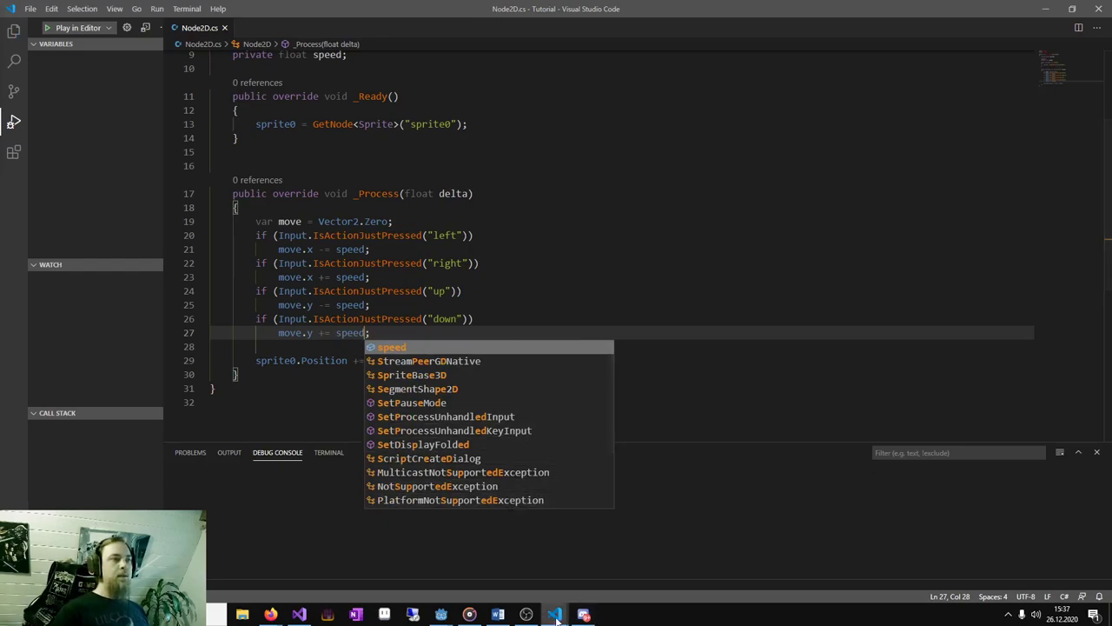
Run the game once in Godot, then select Node2D to reveal its Speed script variable at 0.
click(441, 614)
click(461, 566)
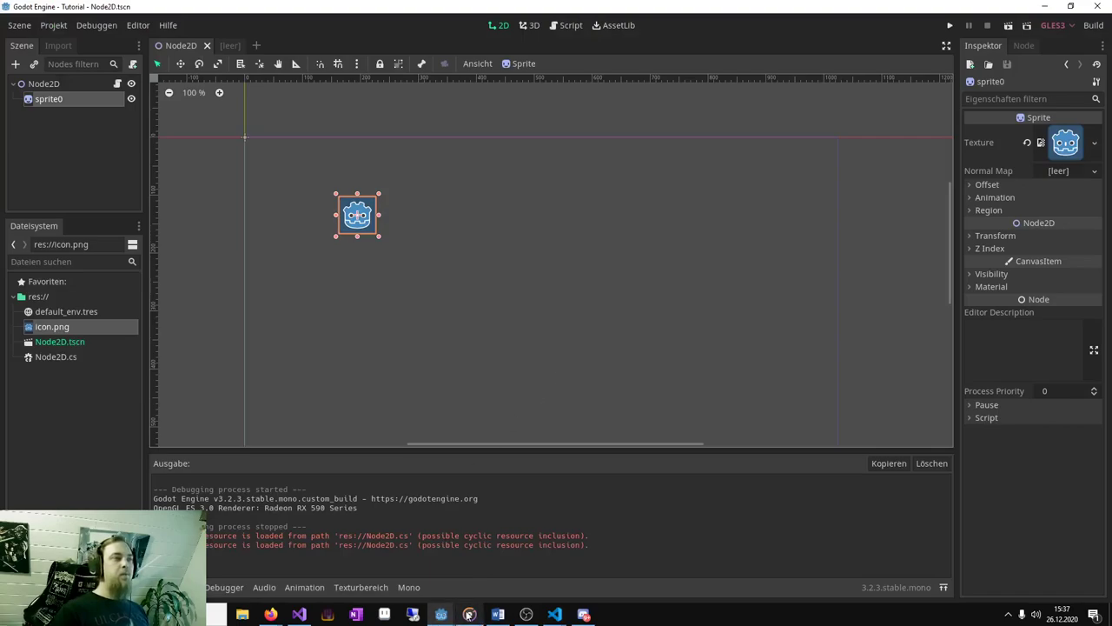
click(949, 25)
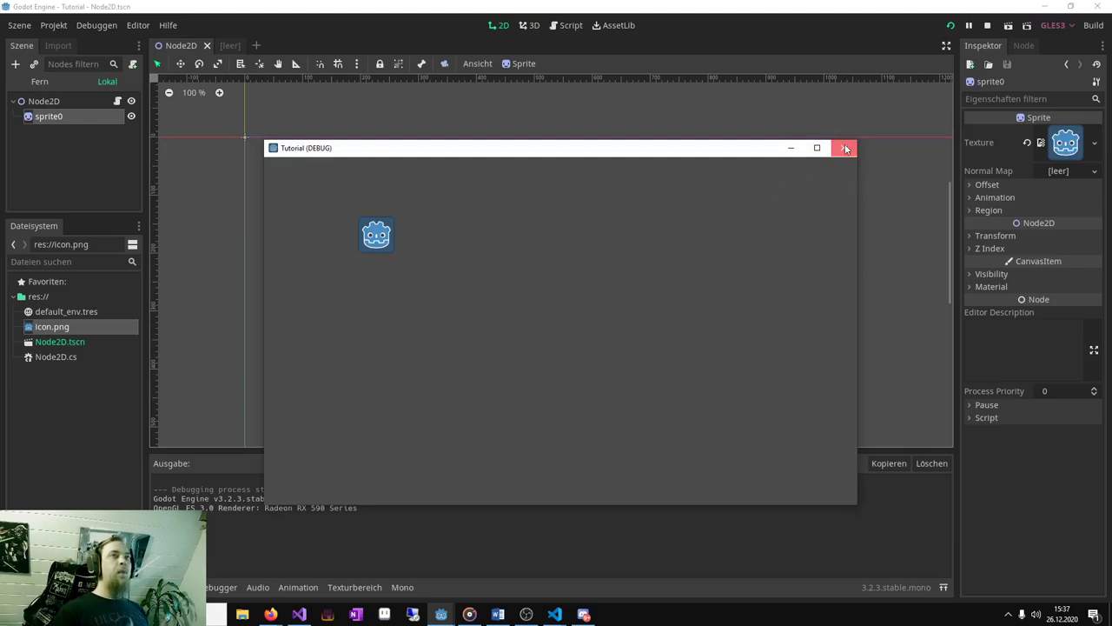
click(845, 149)
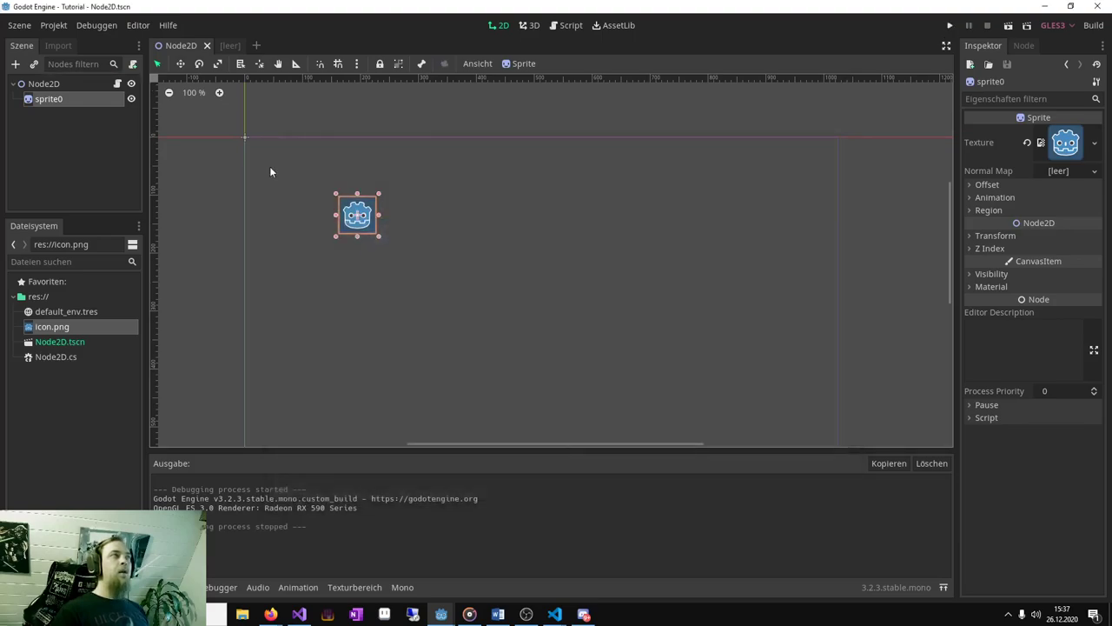
click(78, 85)
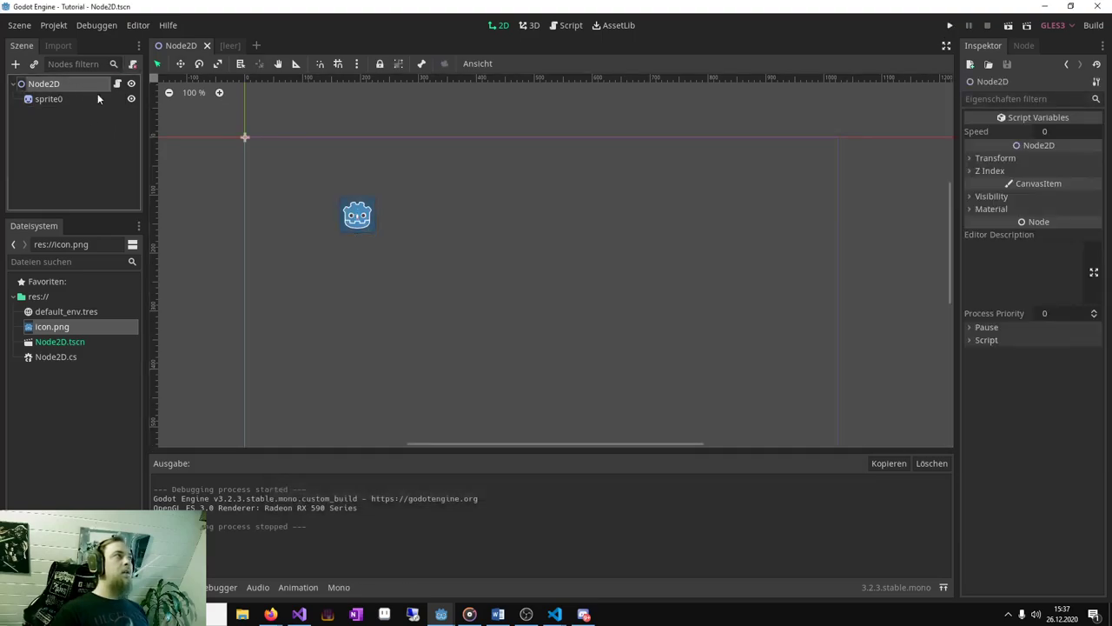
Set Node2D's Speed to 400, save the scene, and test-run the game.
click(1071, 132)
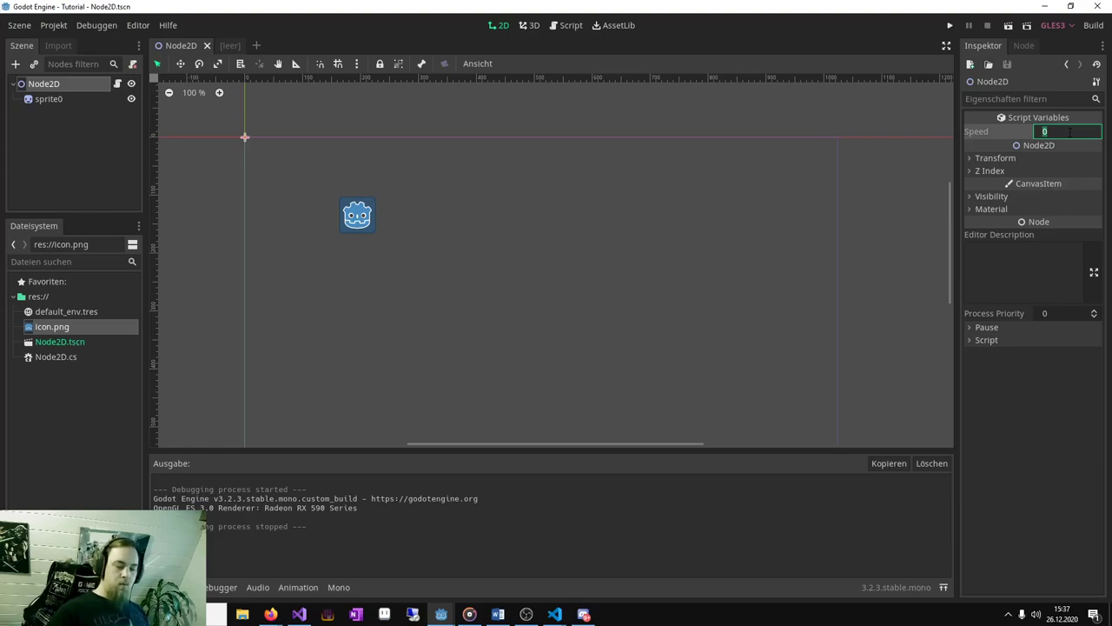
text(400)
key(Return)
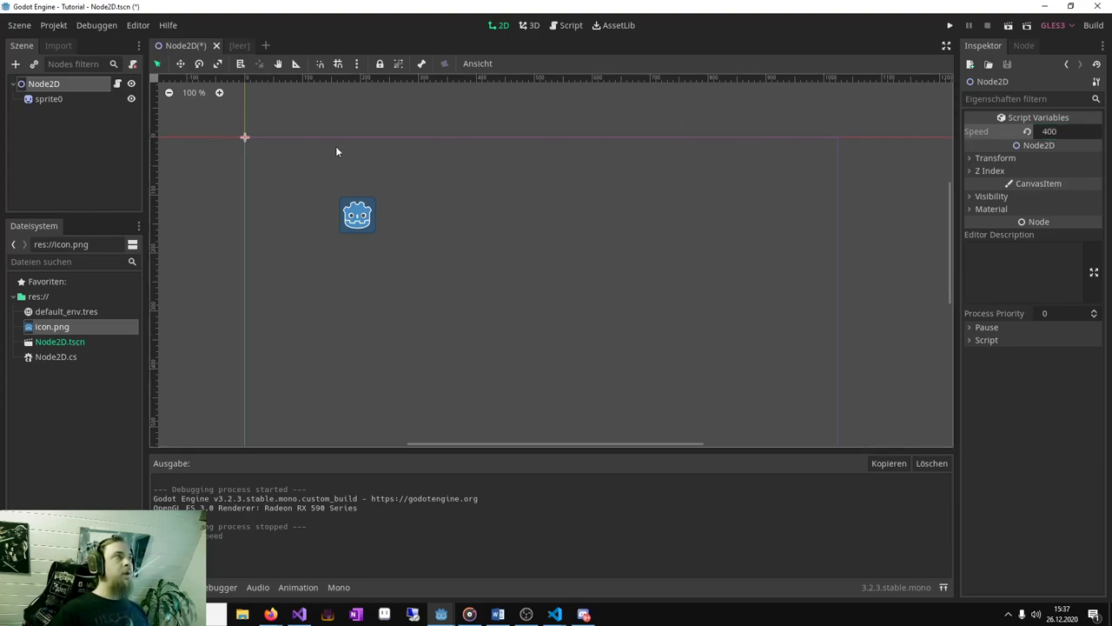
key(ctrl+s)
click(950, 26)
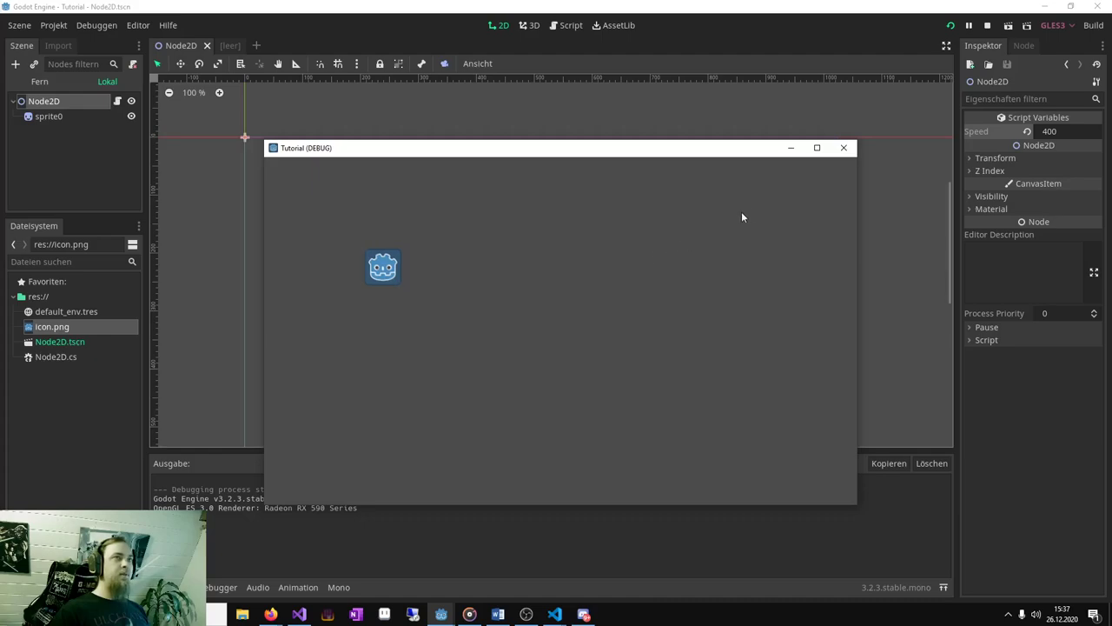
click(843, 148)
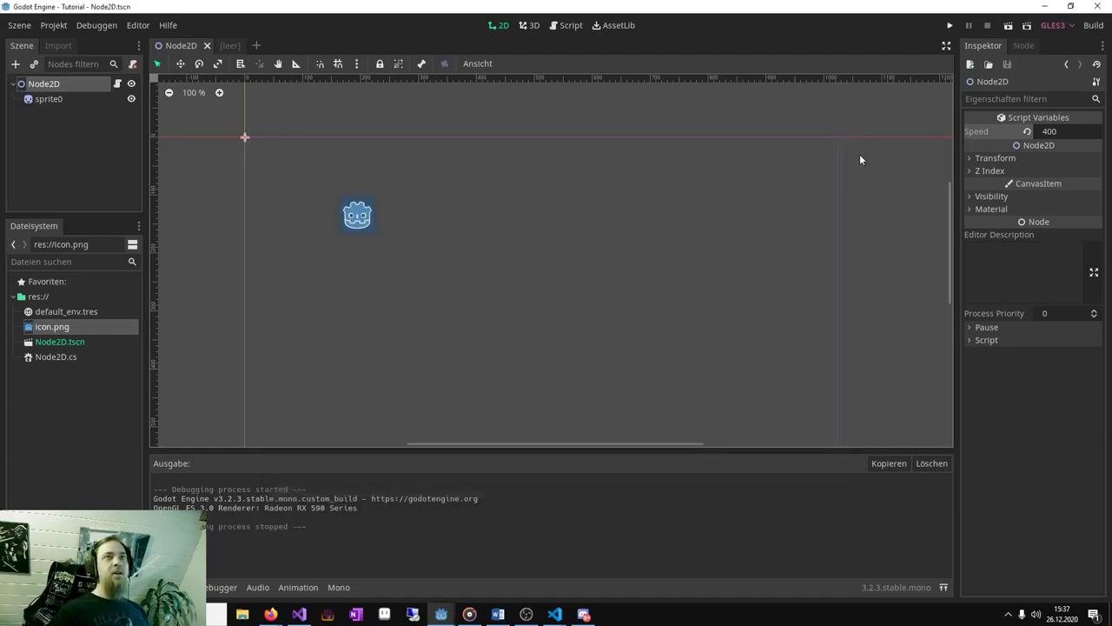
Raise Speed to 800 and test-run the game again.
click(1080, 133)
text(800)
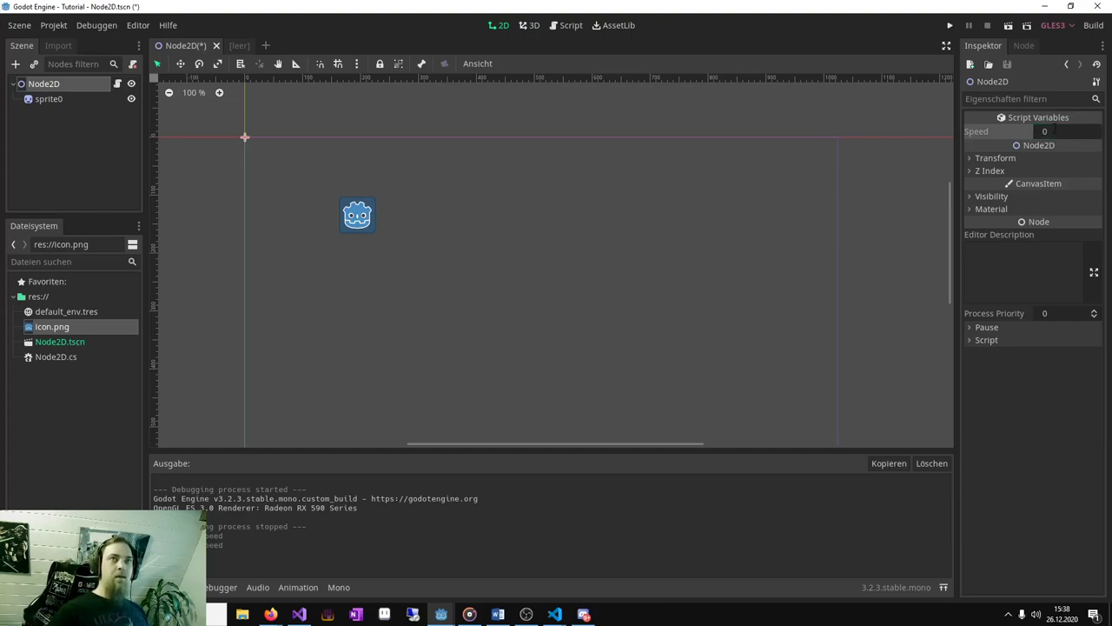
click(1056, 131)
text(800)
click(951, 27)
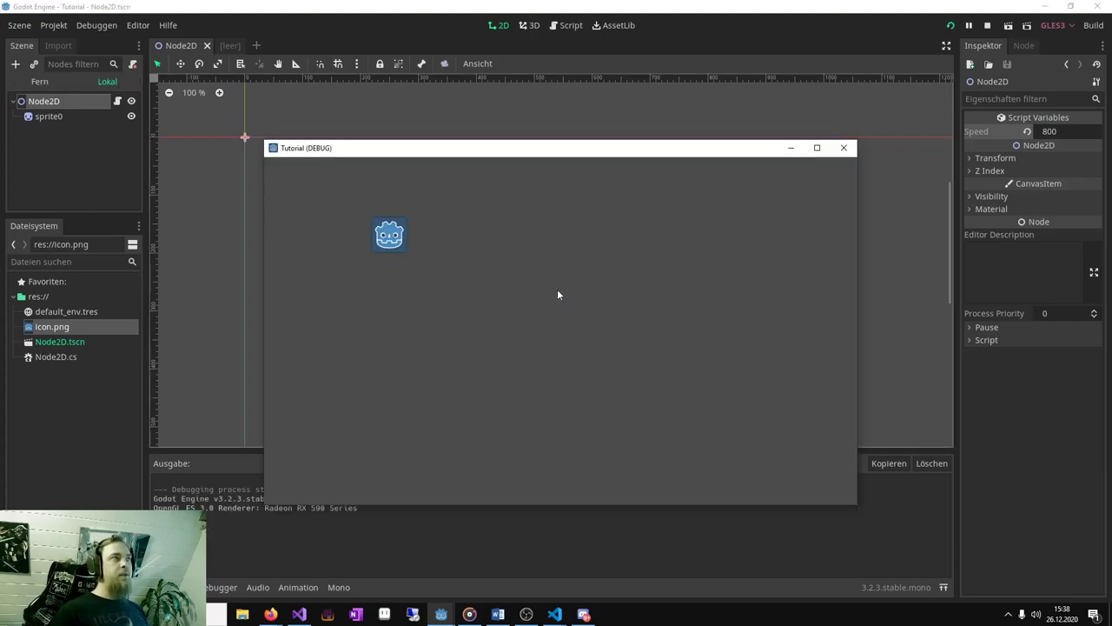
click(832, 153)
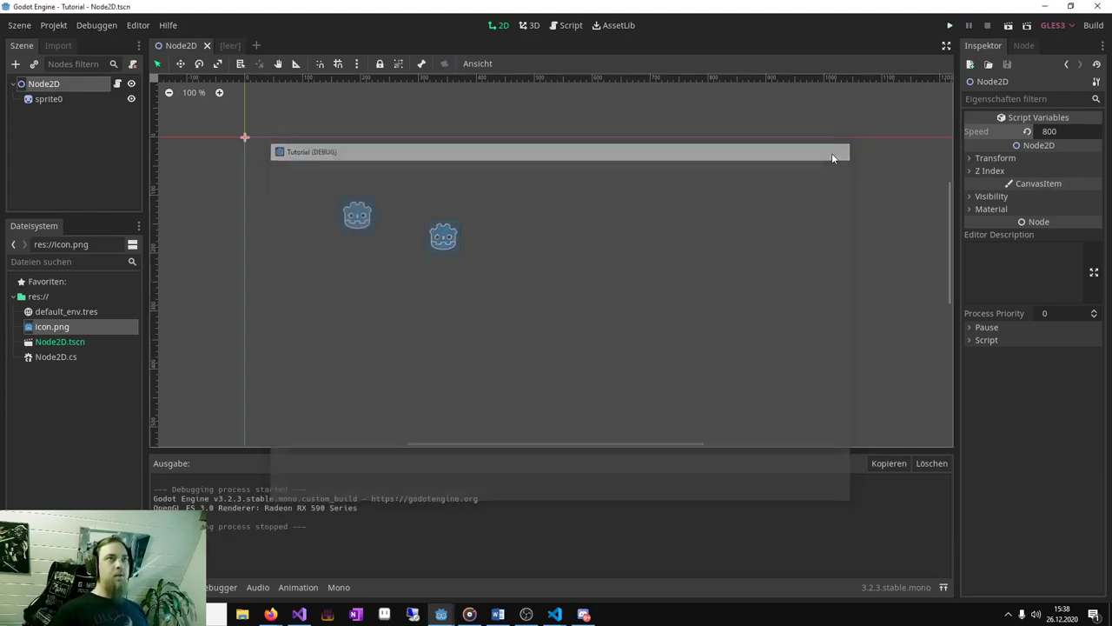
Replace IsActionJustPressed with IsActionPressed in the left check on line 20.
click(556, 617)
click(621, 565)
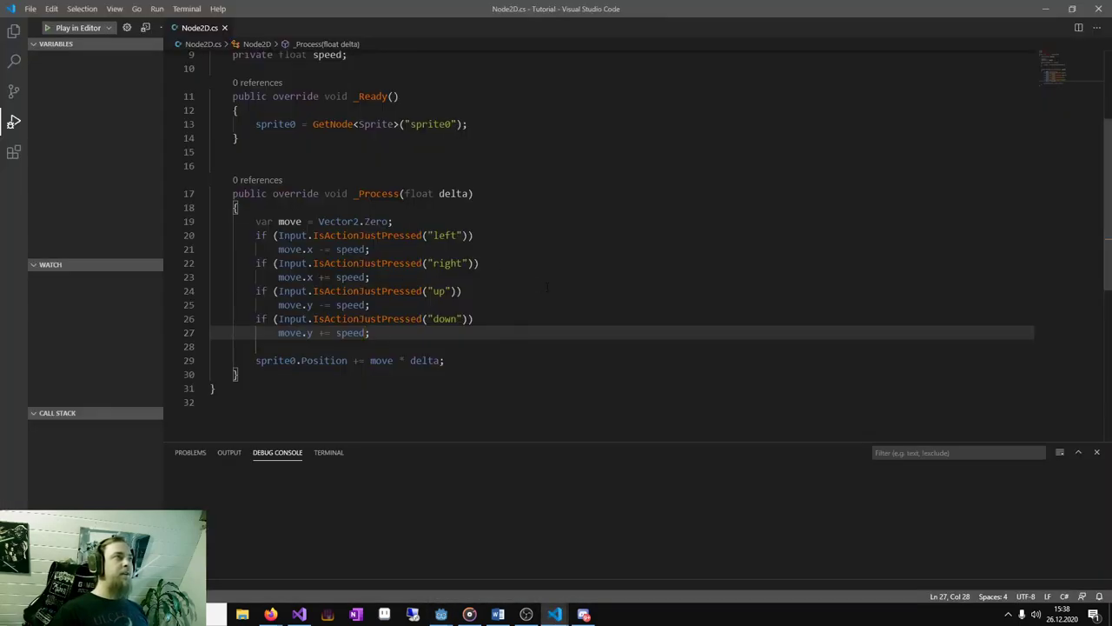
key(Left)
key(Left)
key(Left)
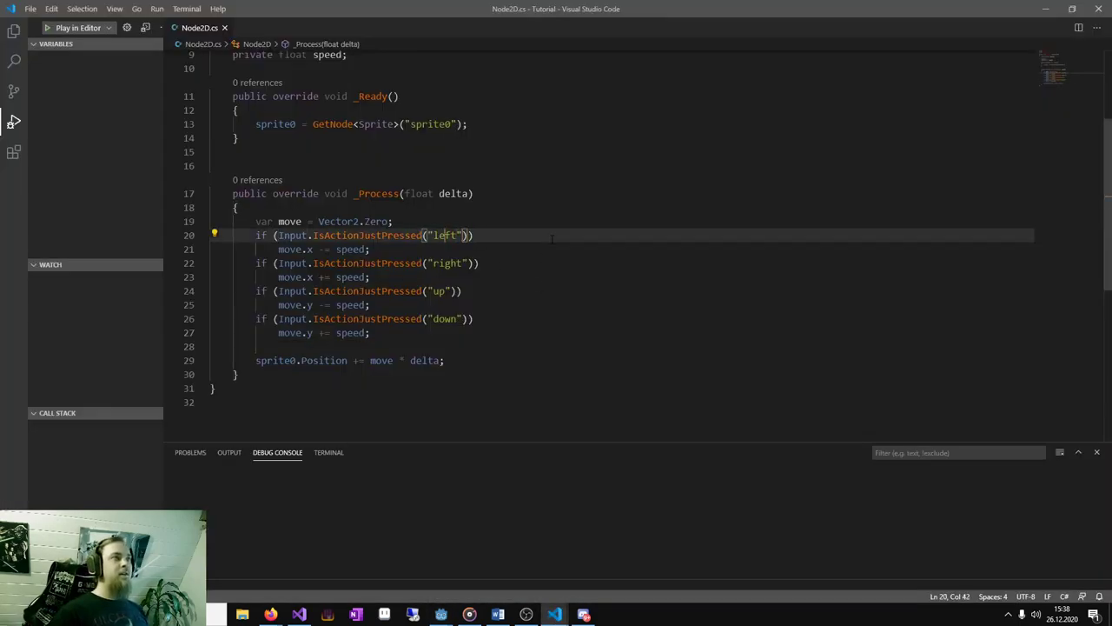
key(Left)
key(ctrl+shift+Left)
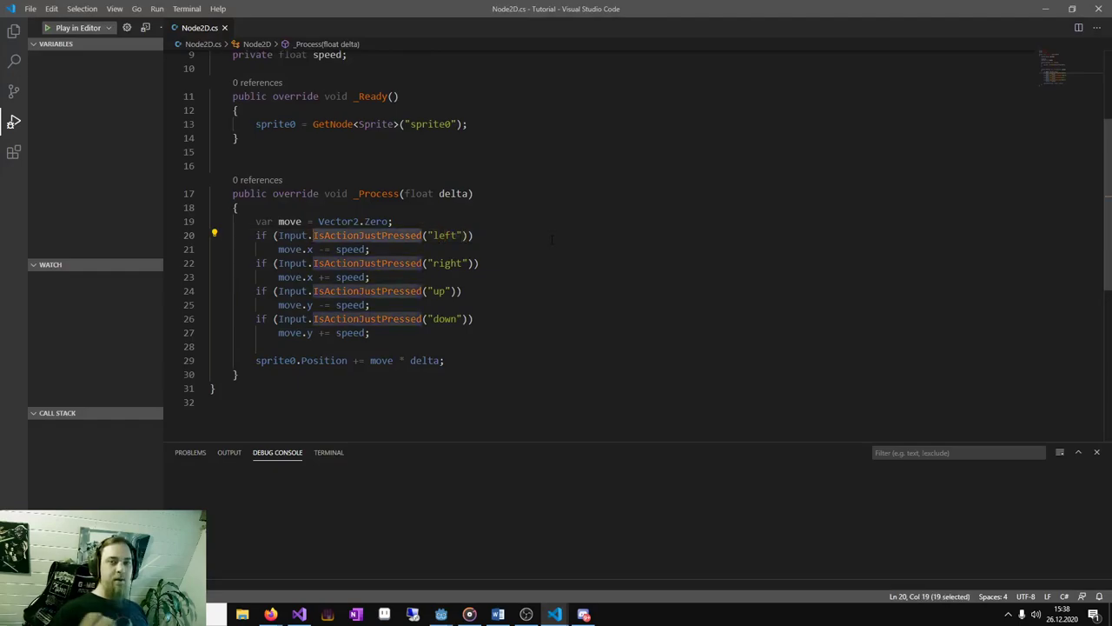
text(IsAct)
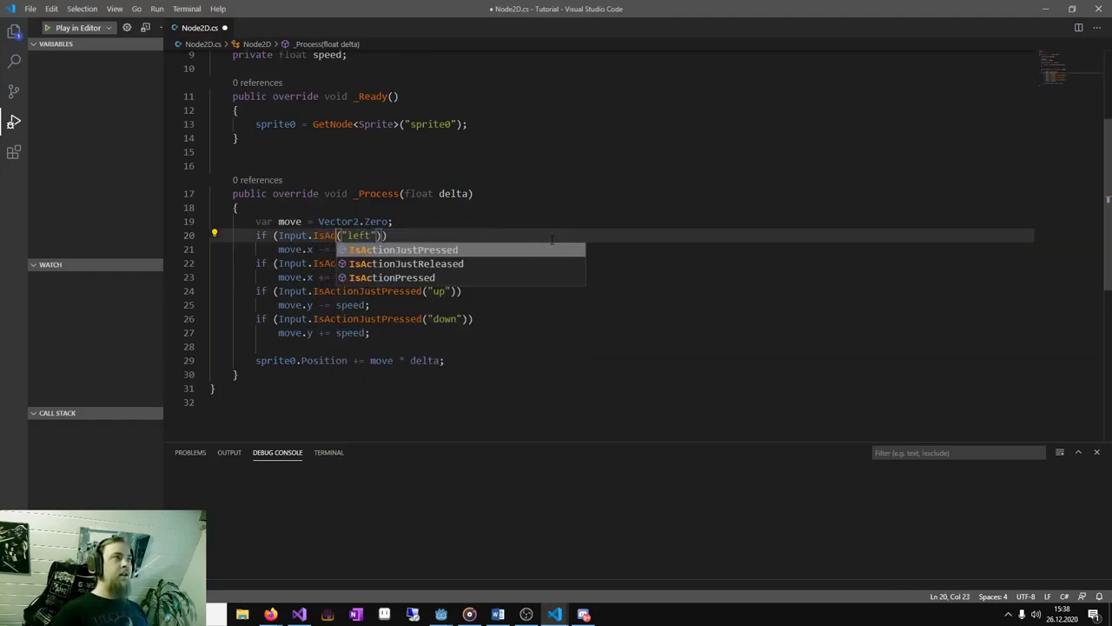
key(Down)
key(Down)
key(Return)
Remove 'Just' from the right, up and down checks on lines 22, 24 and 26, and save.
key(Down)
key(Down)
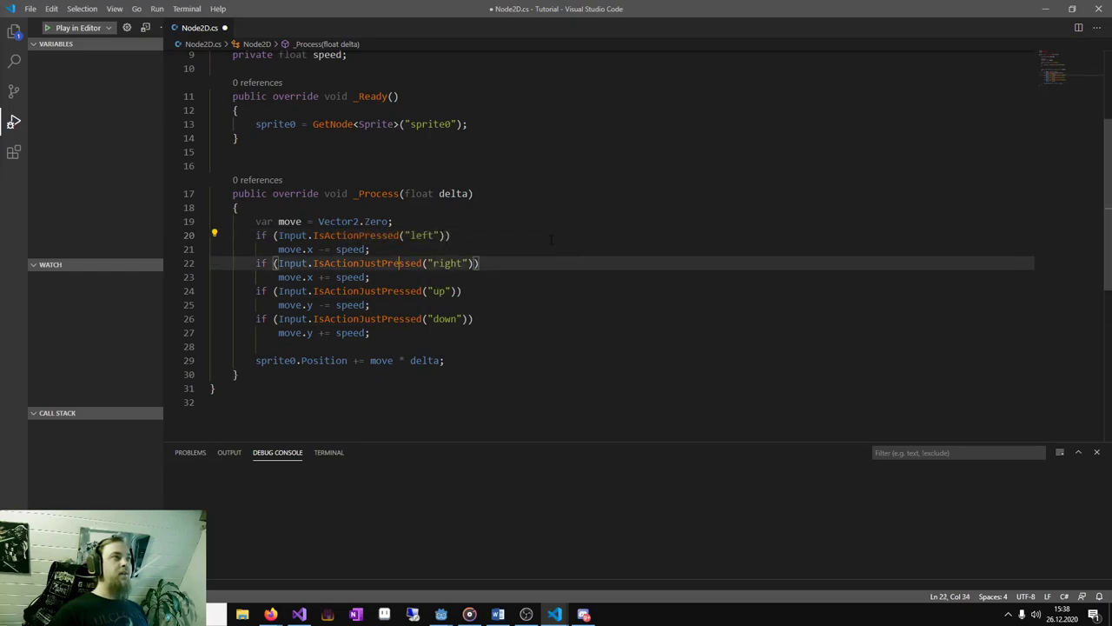
key(Left)
key(Left)
key(Left)
key(BackSpace)
key(BackSpace)
key(BackSpace)
key(Down)
key(Down)
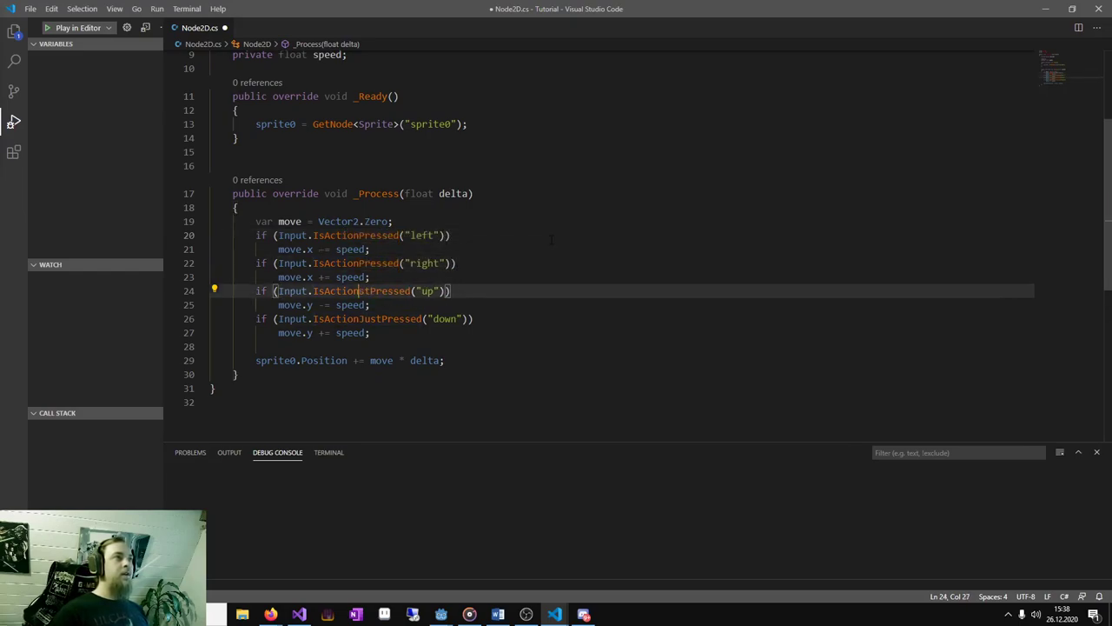
key(Delete)
key(Delete)
key(Delete)
key(Down)
key(Down)
key(Delete)
key(Delete)
key(Delete)
key(Delete)
key(ctrl+s)
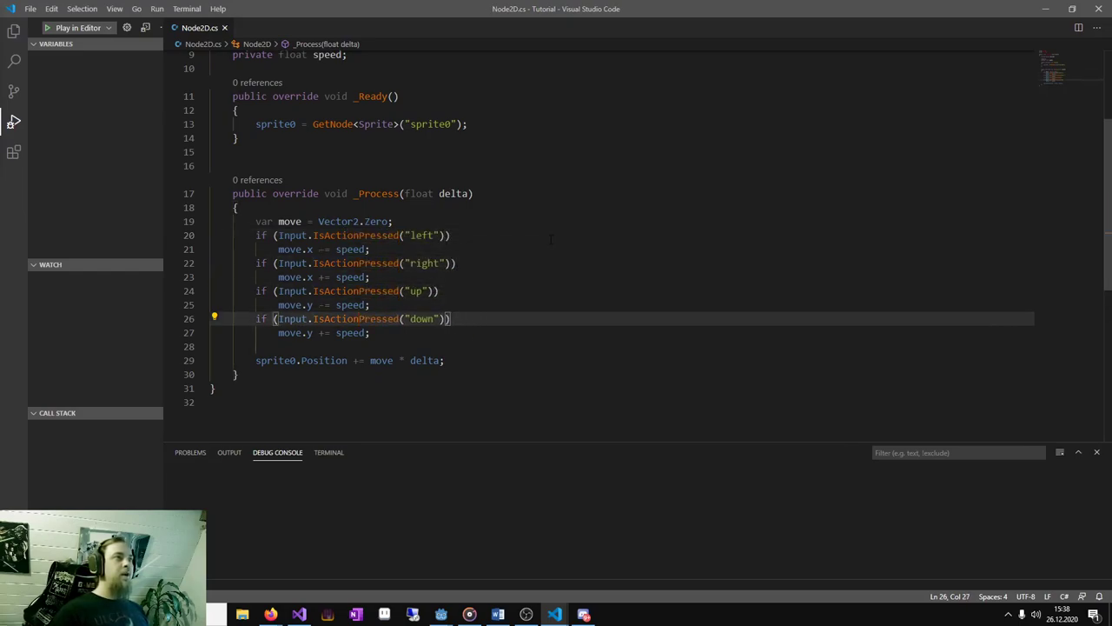
click(442, 613)
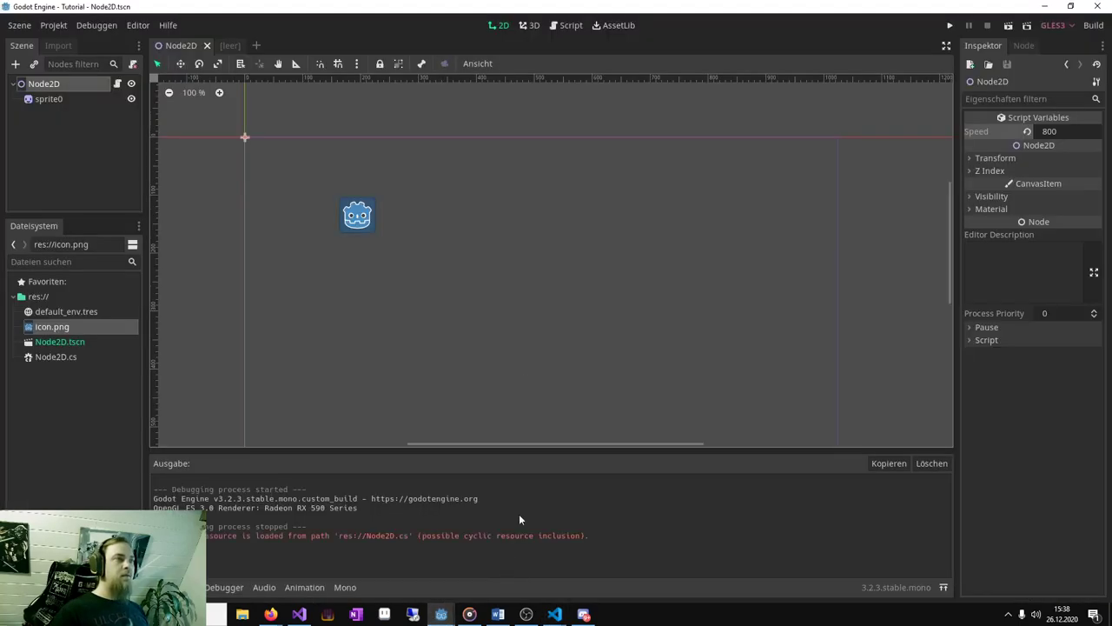
Start a debug run, test the sprite's continuous movement in the game window, close it, and return to Godot.
click(554, 613)
click(75, 28)
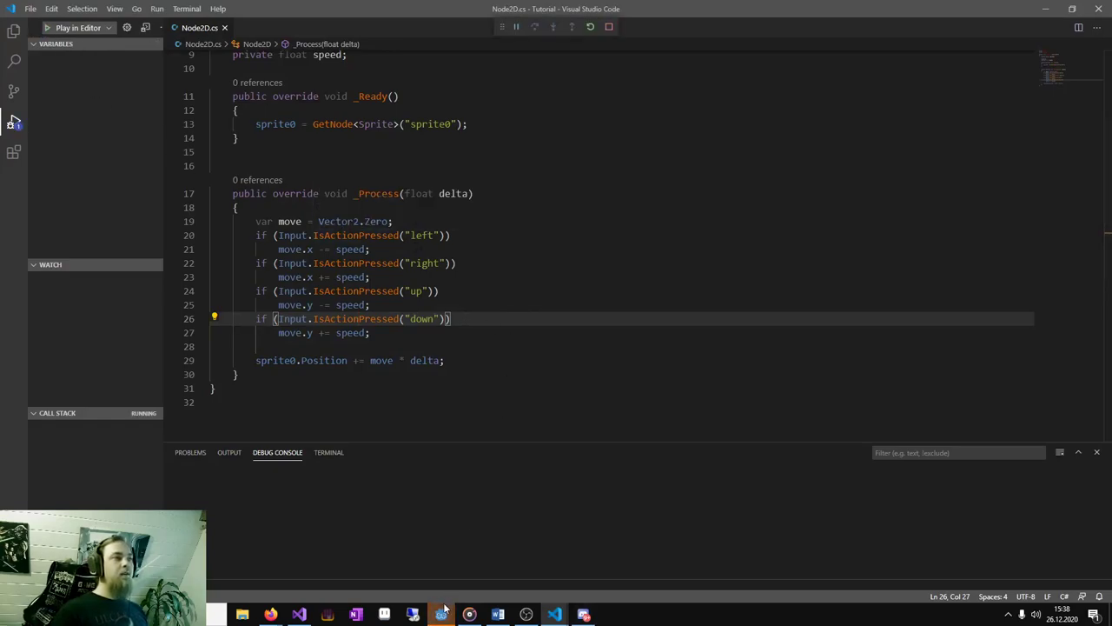
click(441, 613)
click(521, 573)
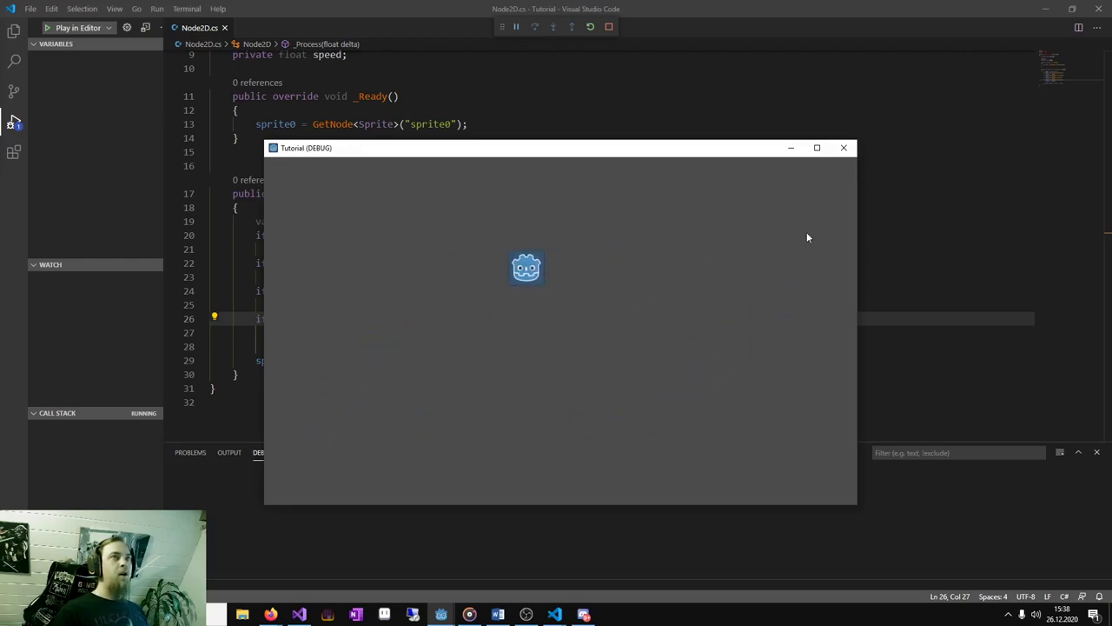
click(843, 148)
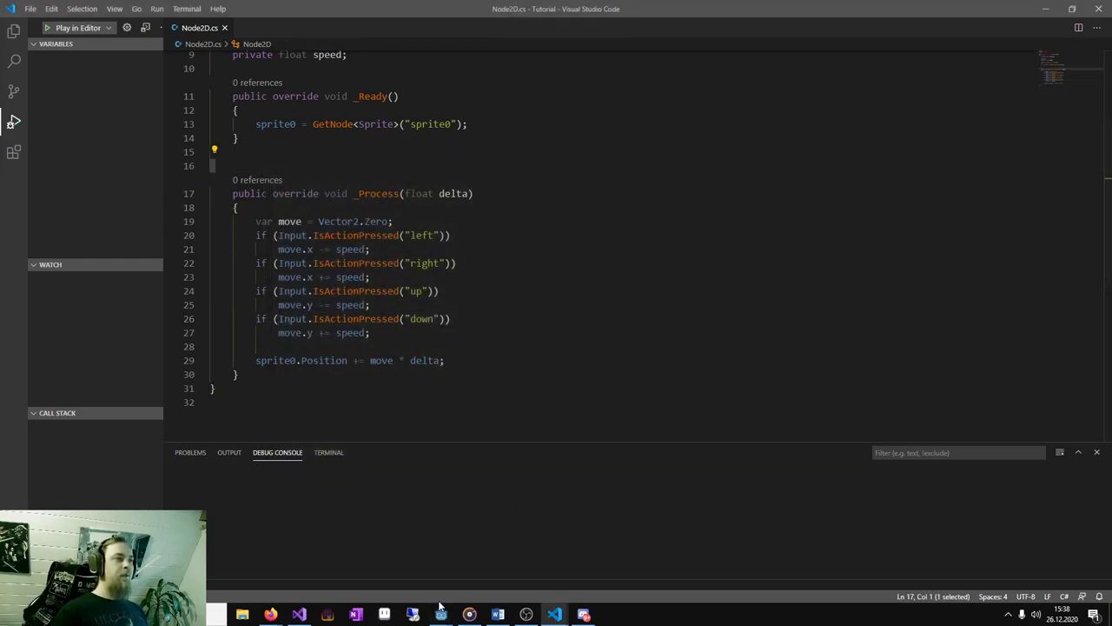
mouse_move(441, 608)
click(479, 560)
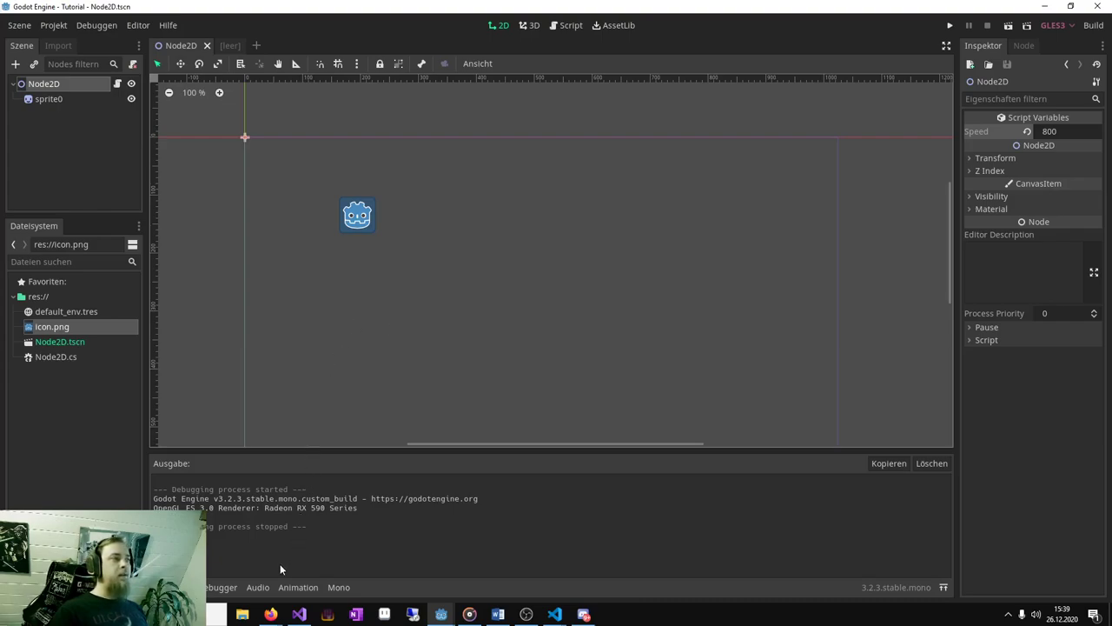
Switch to the Godot C# API Index tab in Firefox and expand the S entries.
mouse_move(270, 613)
click(335, 560)
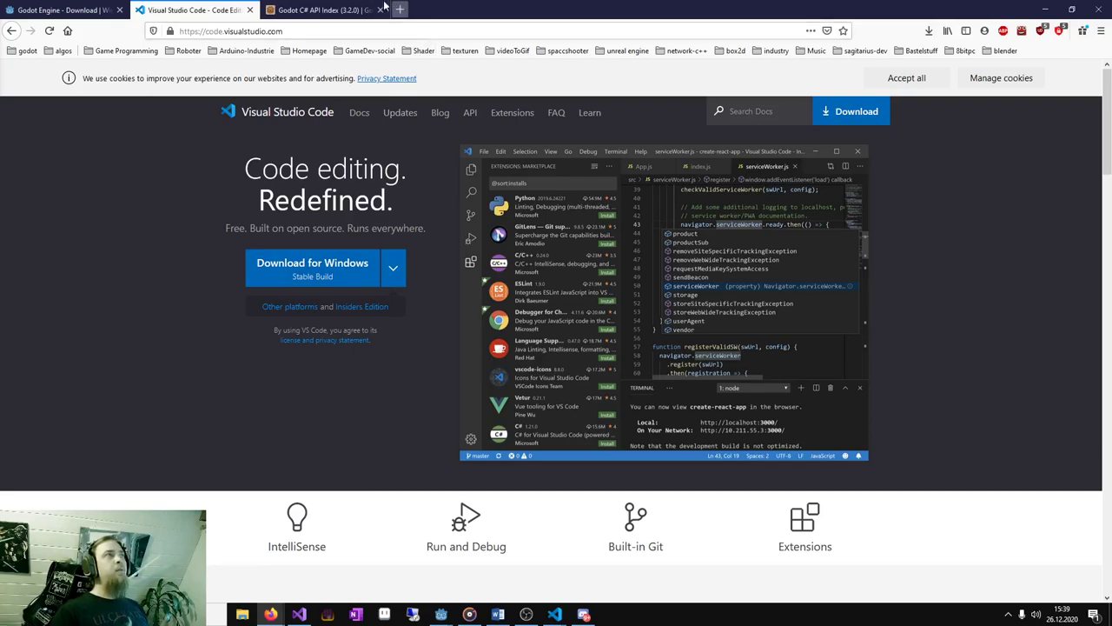
click(323, 10)
click(338, 35)
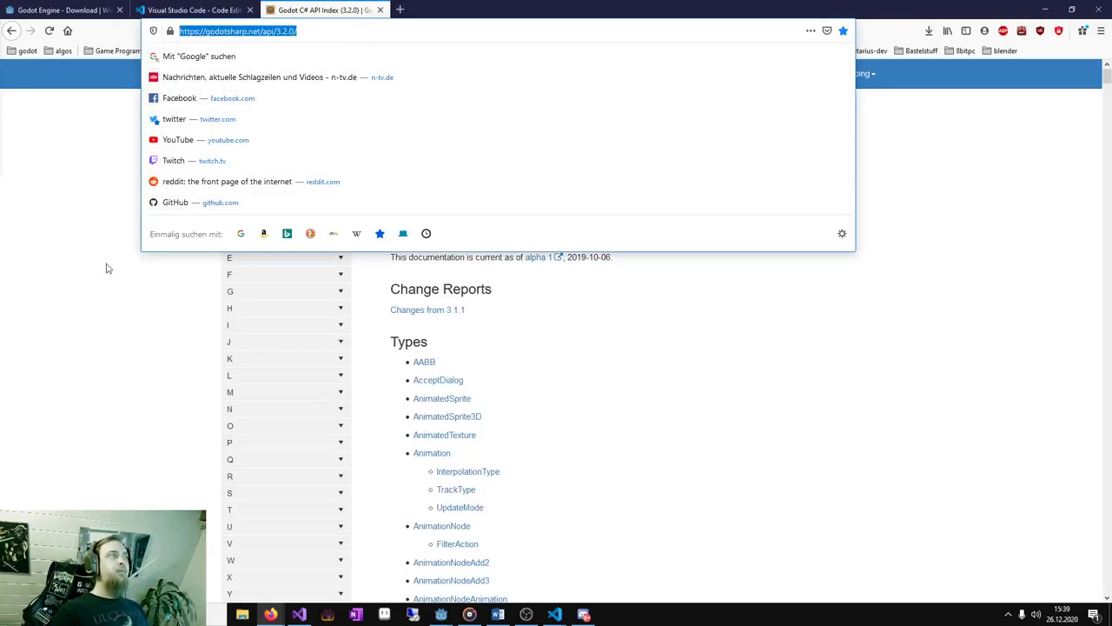
click(103, 295)
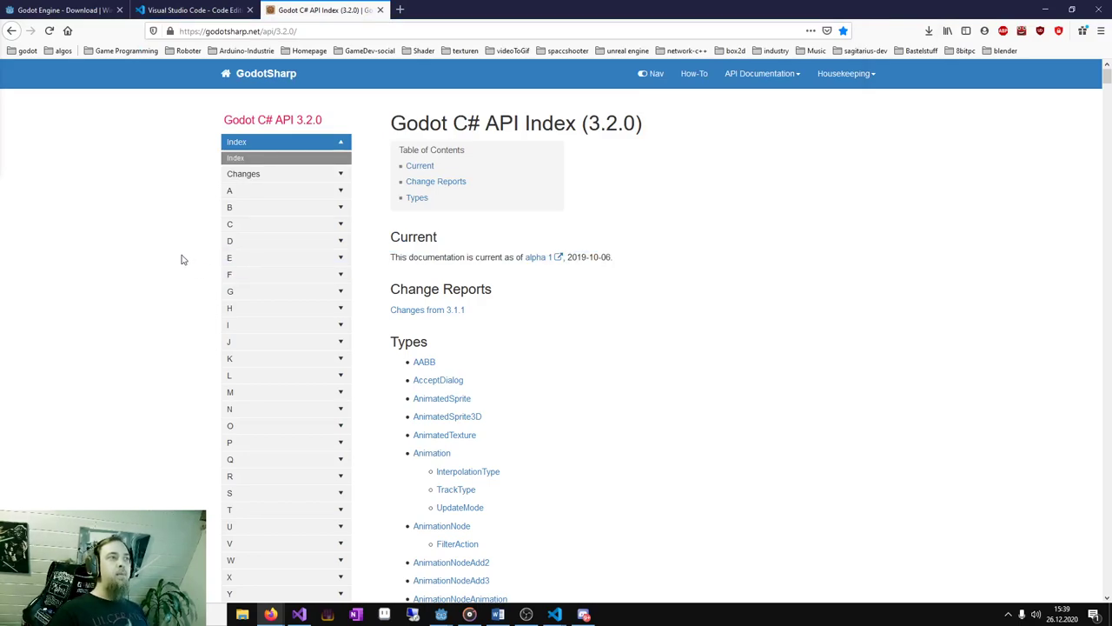
scroll(561, 305, down, 3)
scroll(586, 313, up, 3)
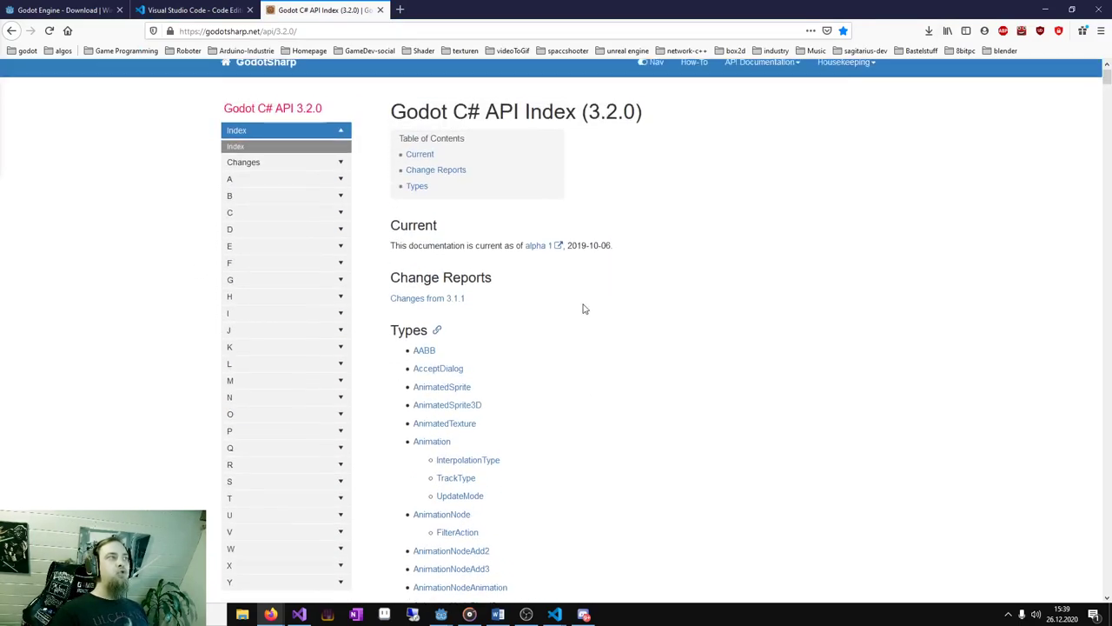
click(299, 493)
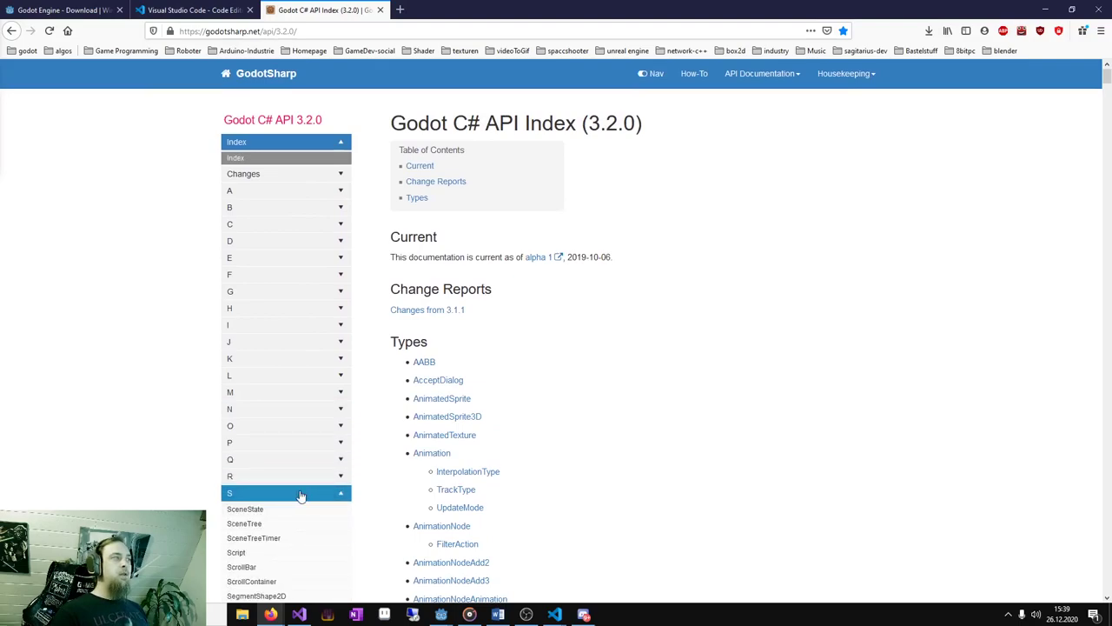
Open the Sprite class reference and read through its properties and methods, including GetRect.
scroll(301, 495, down, 3)
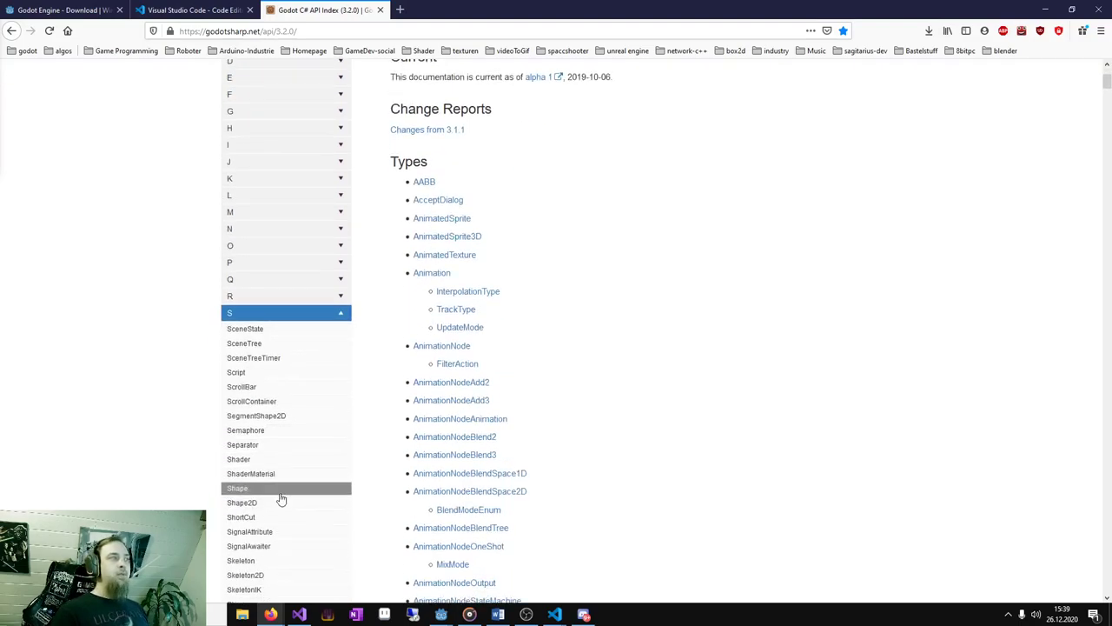
scroll(281, 500, down, 2)
scroll(297, 478, down, 1)
scroll(297, 478, down, 1)
scroll(298, 480, down, 1)
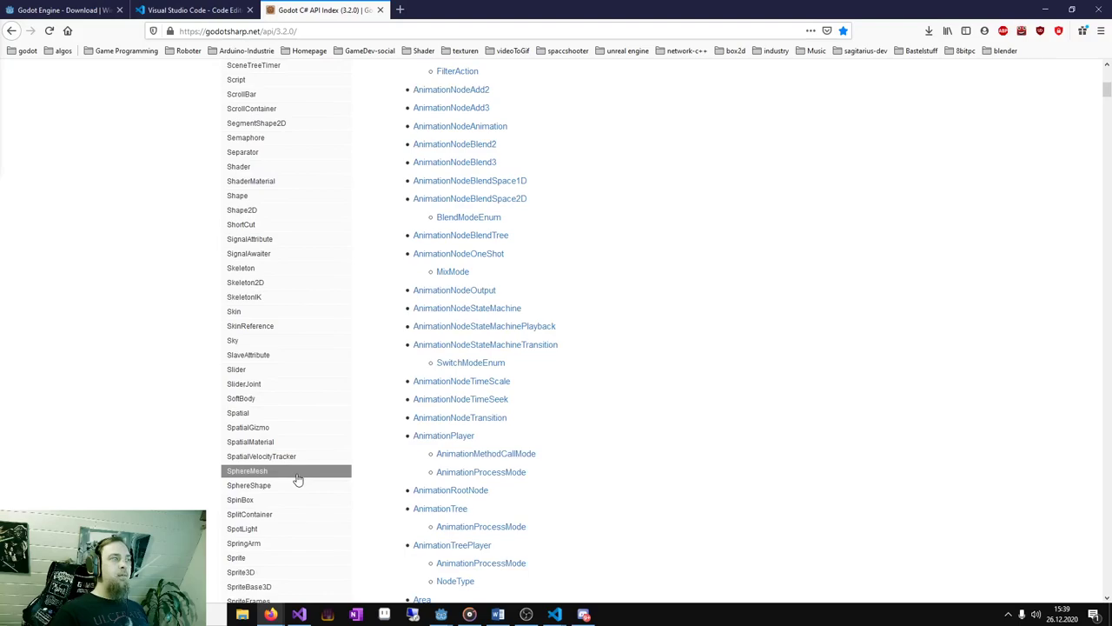
scroll(297, 478, down, 2)
click(295, 438)
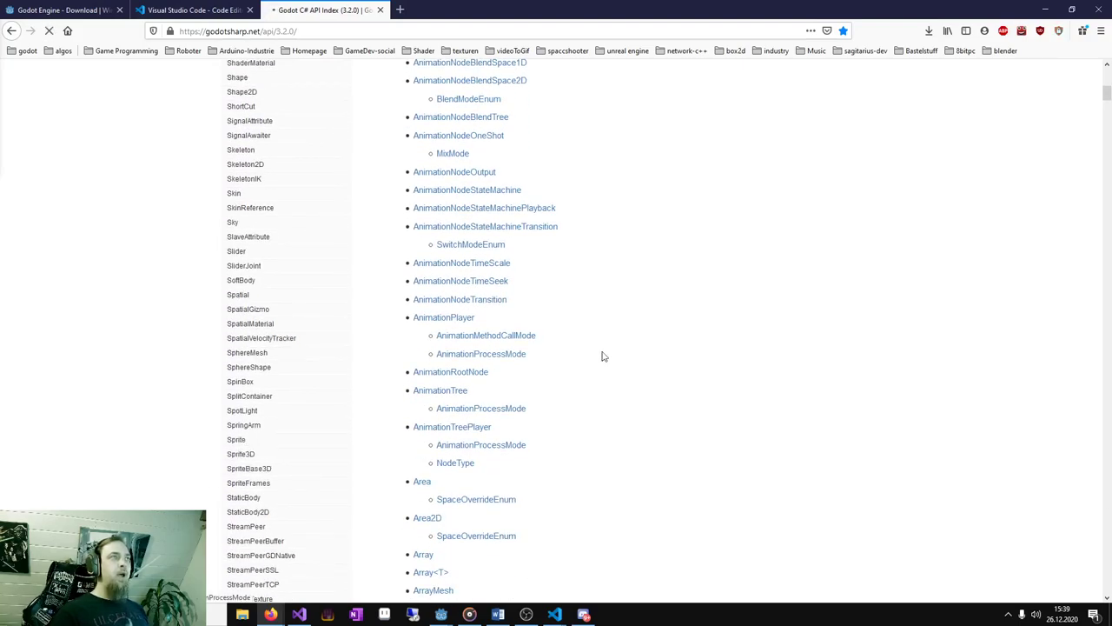
scroll(573, 310, down, 1)
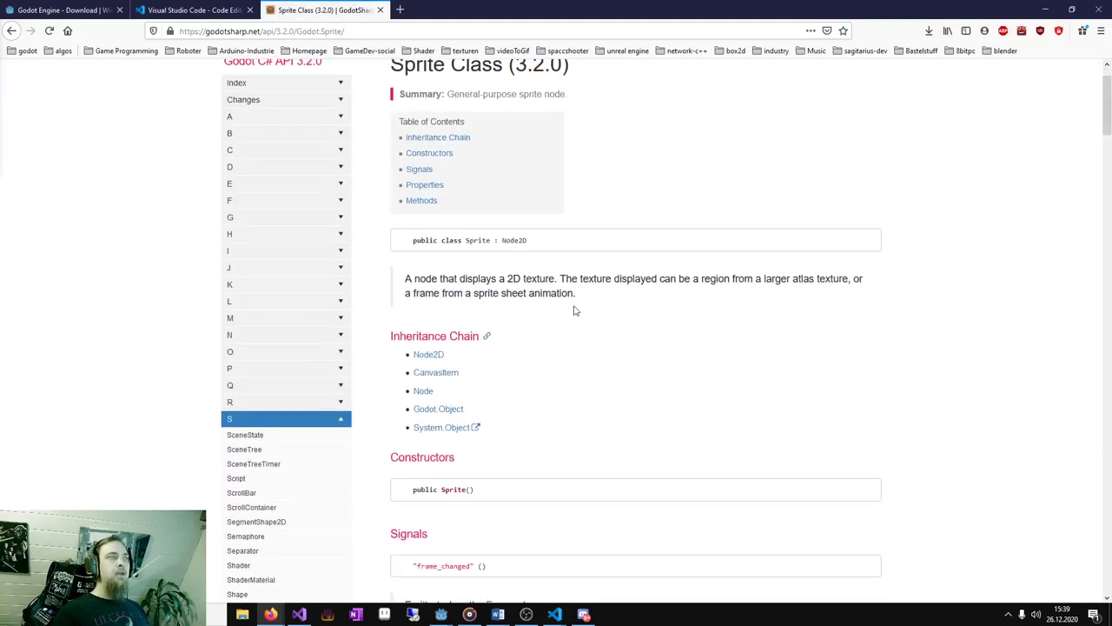
scroll(550, 314, down, 1)
drag(398, 180, 530, 181)
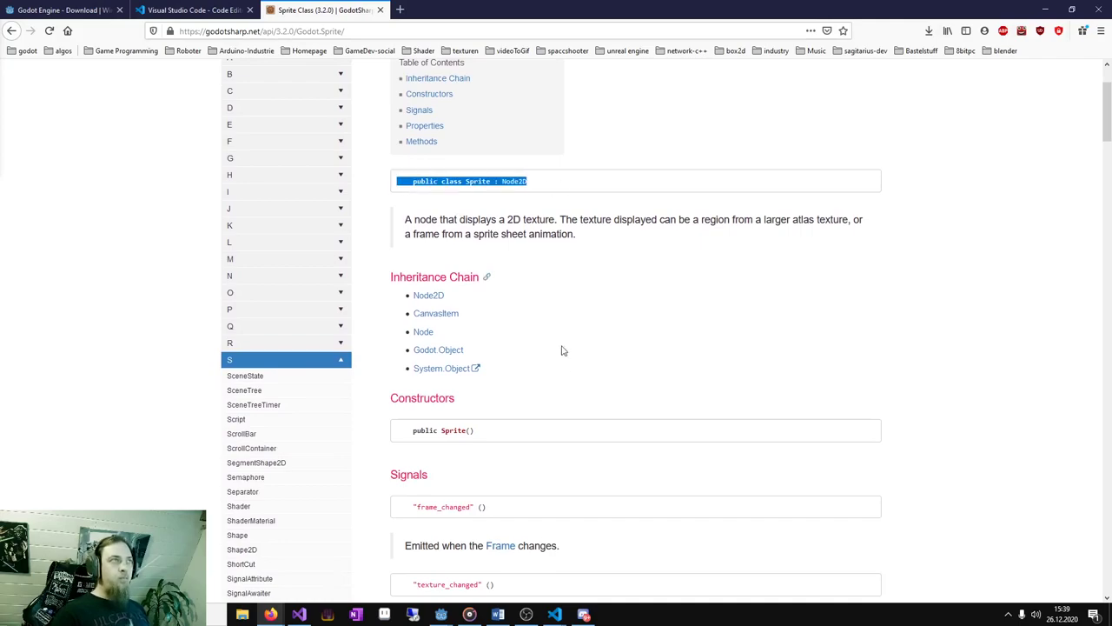
scroll(573, 373, down, 1)
scroll(599, 356, down, 1)
scroll(586, 292, down, 1)
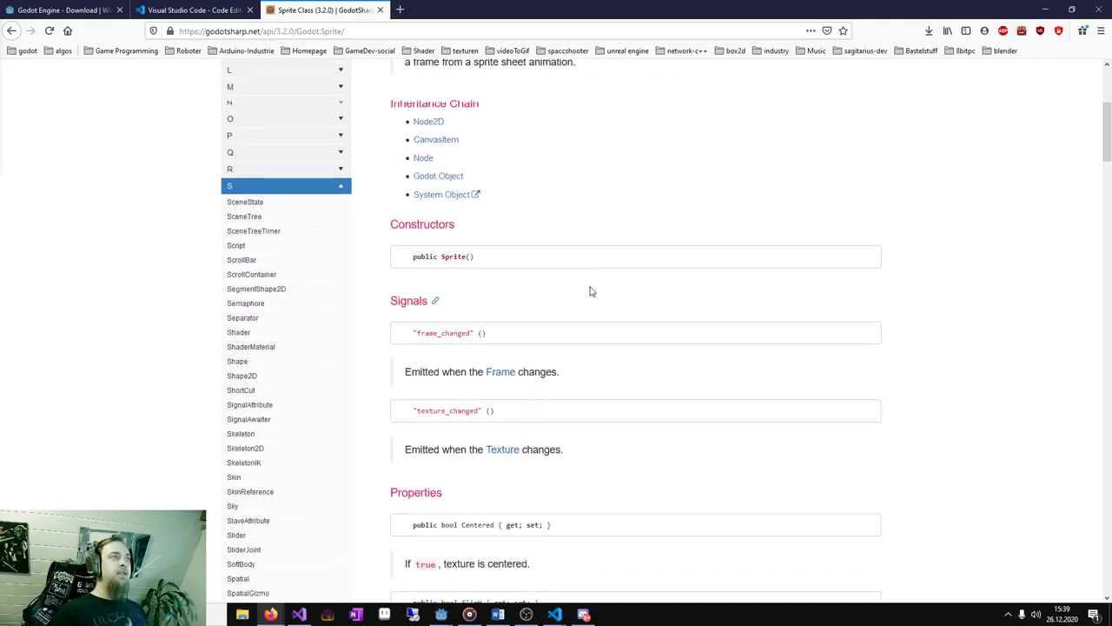
scroll(585, 321, down, 1)
scroll(586, 246, down, 1)
scroll(616, 281, down, 2)
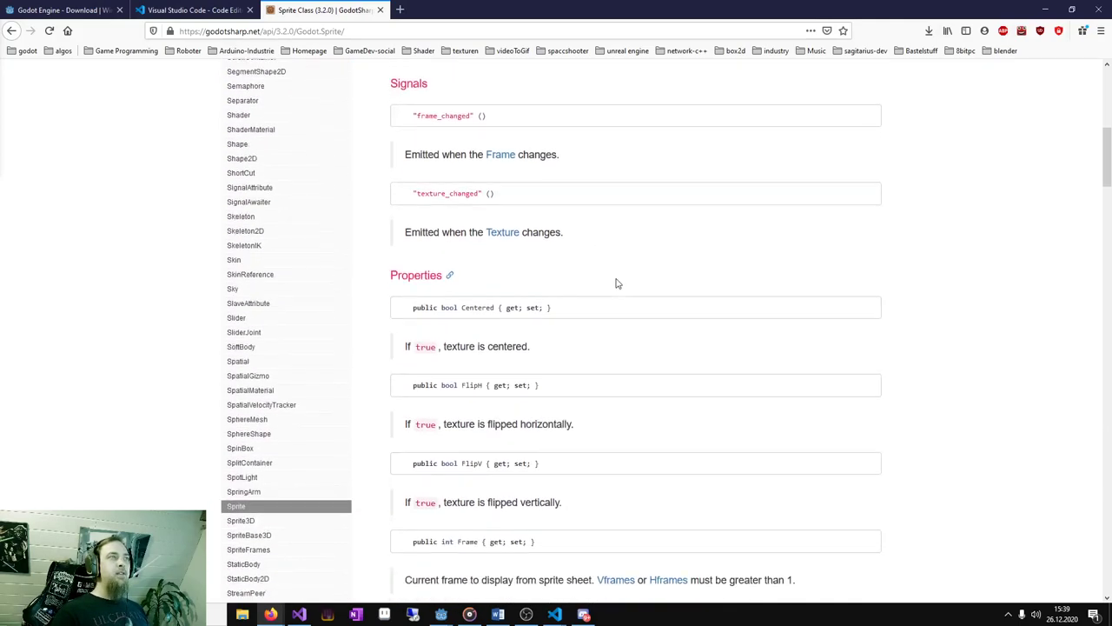
scroll(613, 280, down, 2)
scroll(635, 288, down, 3)
scroll(651, 316, down, 3)
scroll(653, 313, down, 5)
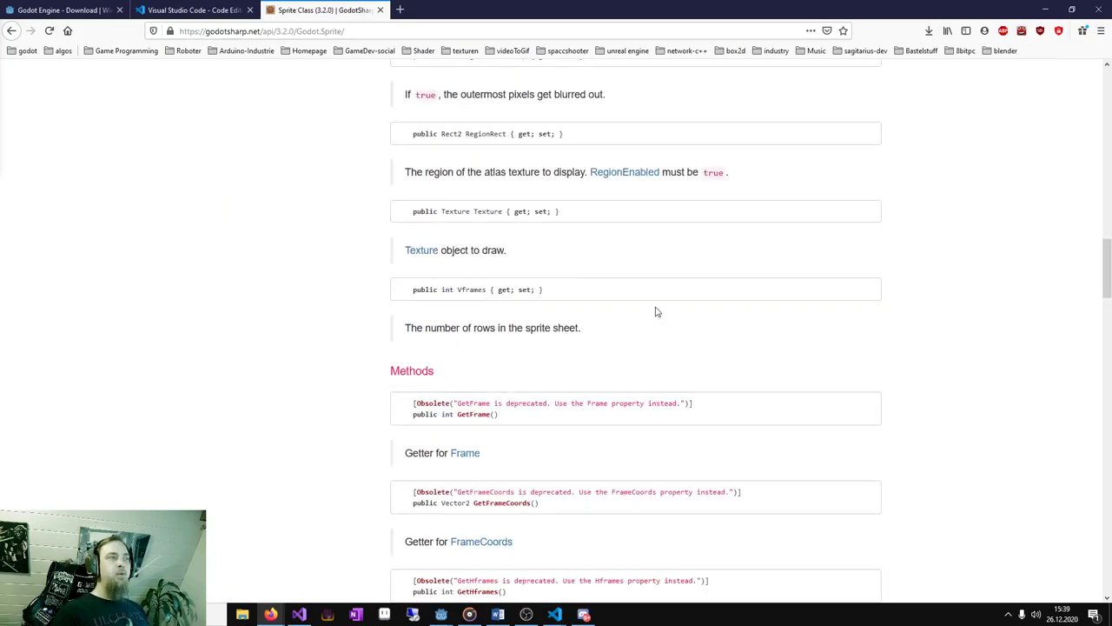
scroll(656, 310, down, 1)
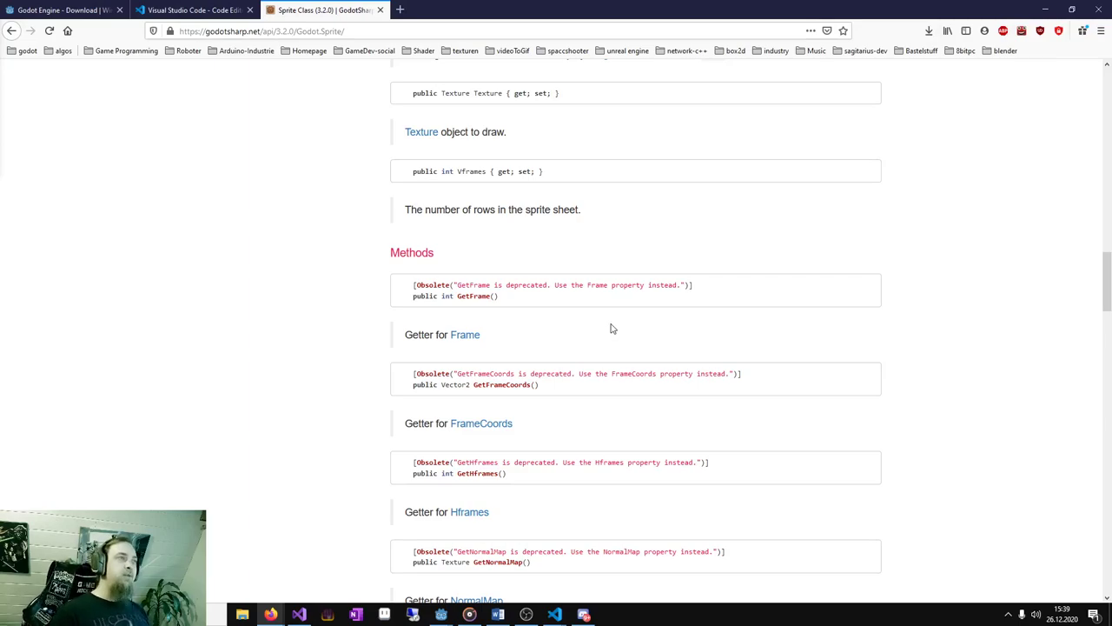
scroll(611, 329, down, 3)
scroll(611, 332, down, 5)
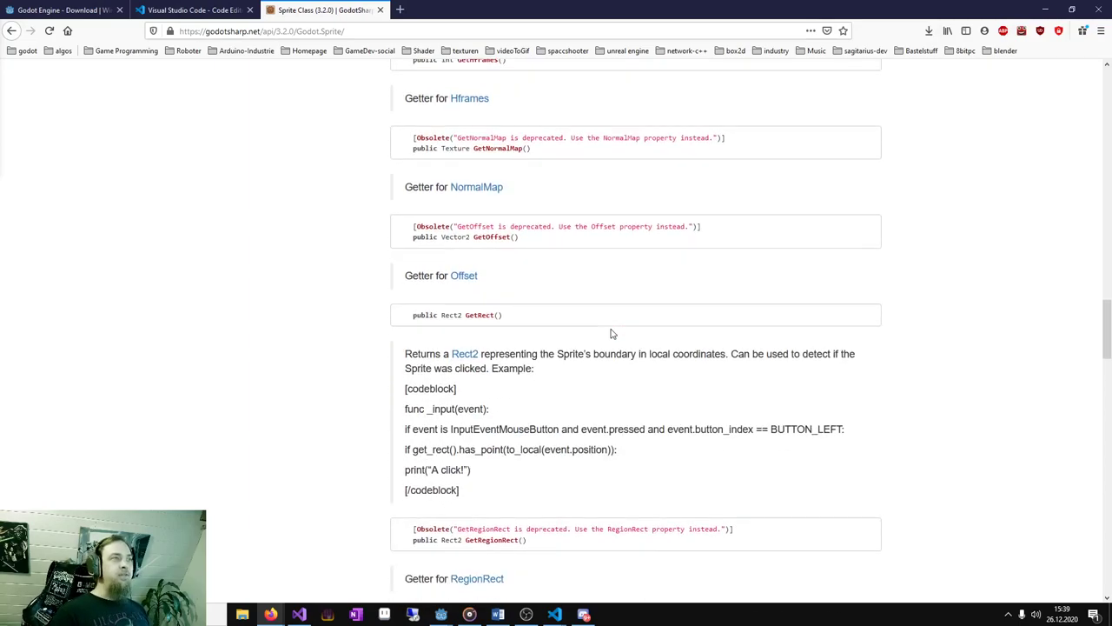
scroll(612, 330, down, 2)
scroll(603, 331, down, 3)
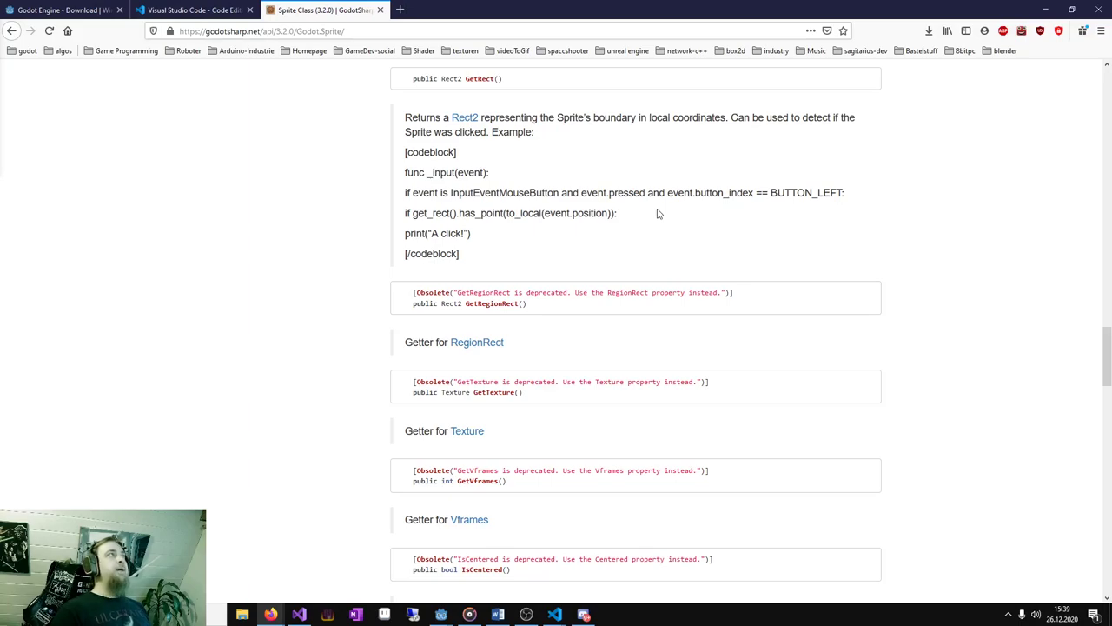
Bring the 'Godot Engine - Tutorial' editor back to the front, showing Node2D with Speed 800.
mouse_move(441, 614)
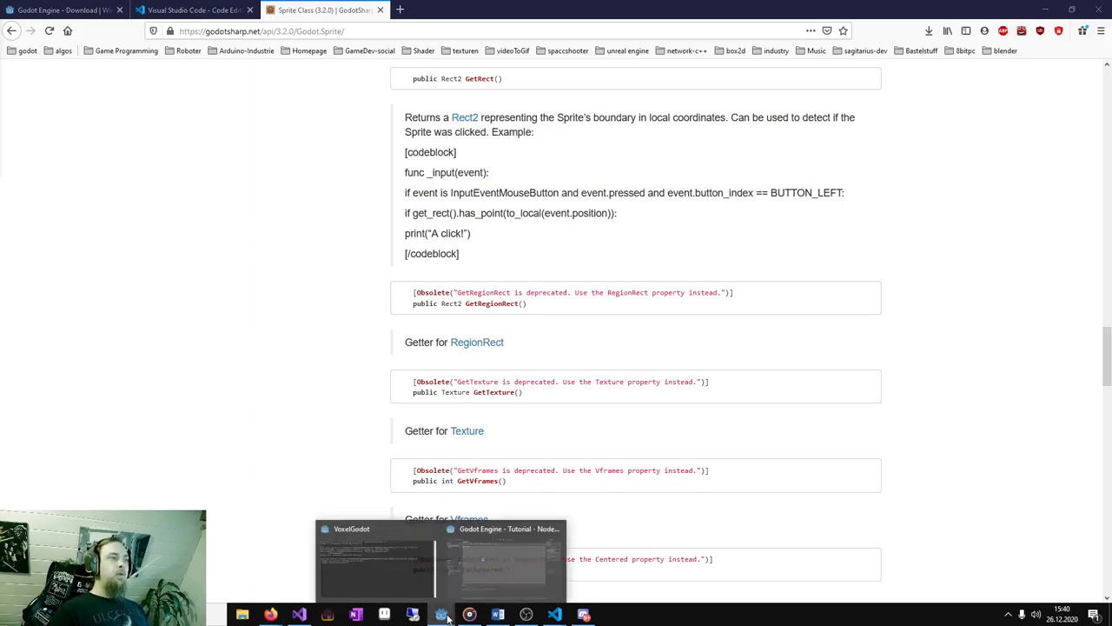
click(509, 549)
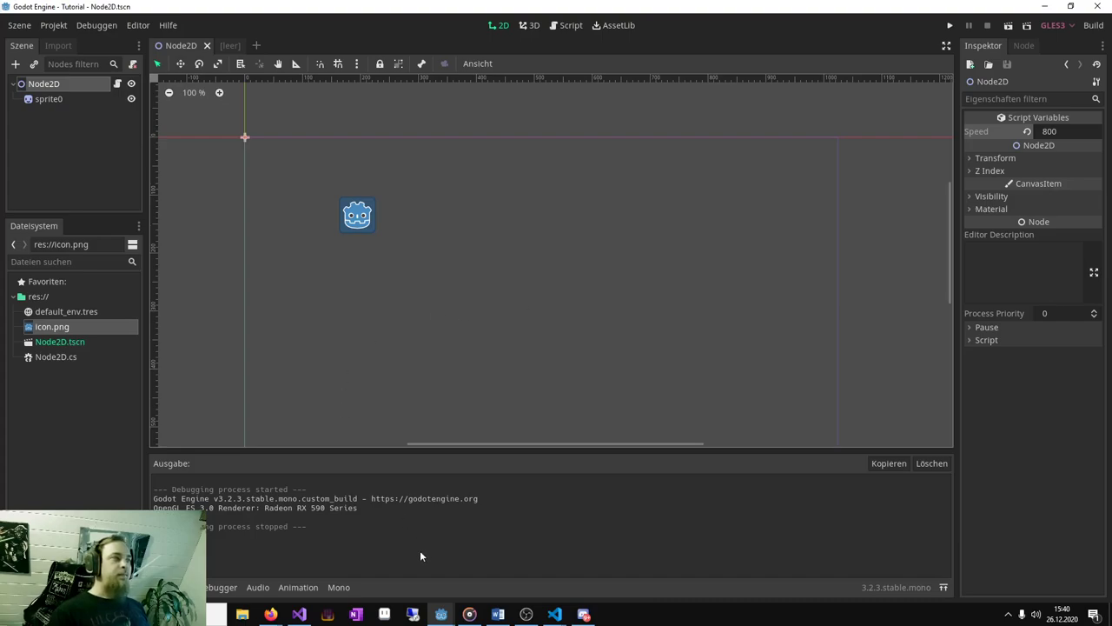
key(alt+Tab)
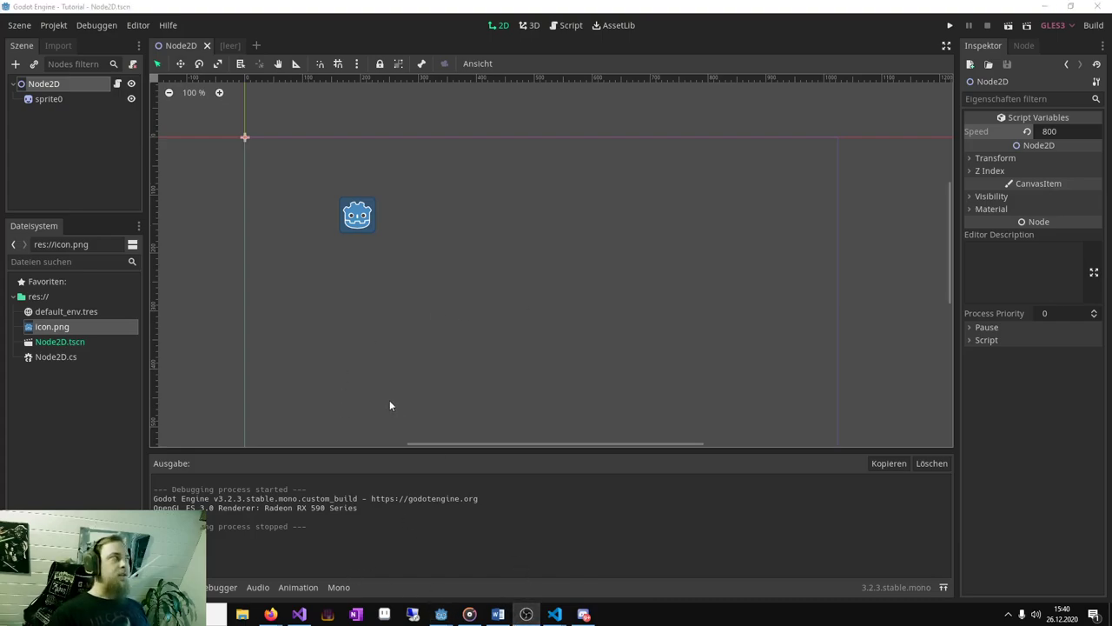